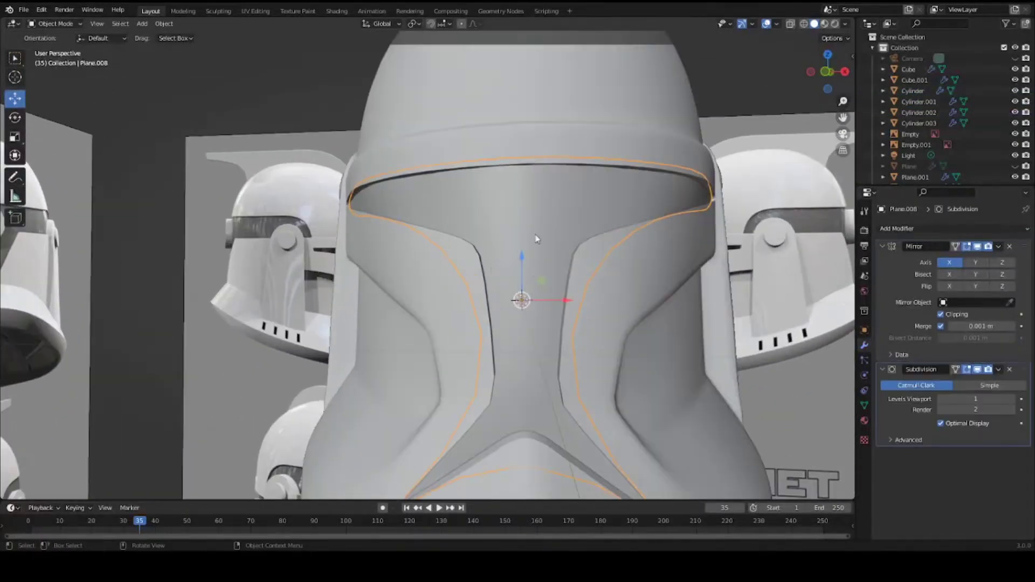
Step: Open the visor's material settings and preview the helmet in Material Preview shading
{"action": "scroll", "coordinate": [527, 255], "scroll_direction": "down", "scroll_amount": 3}
{"action": "middle_click_drag", "start_coordinate": [521, 262], "coordinate": [484, 268]}
{"action": "key", "text": "z"}
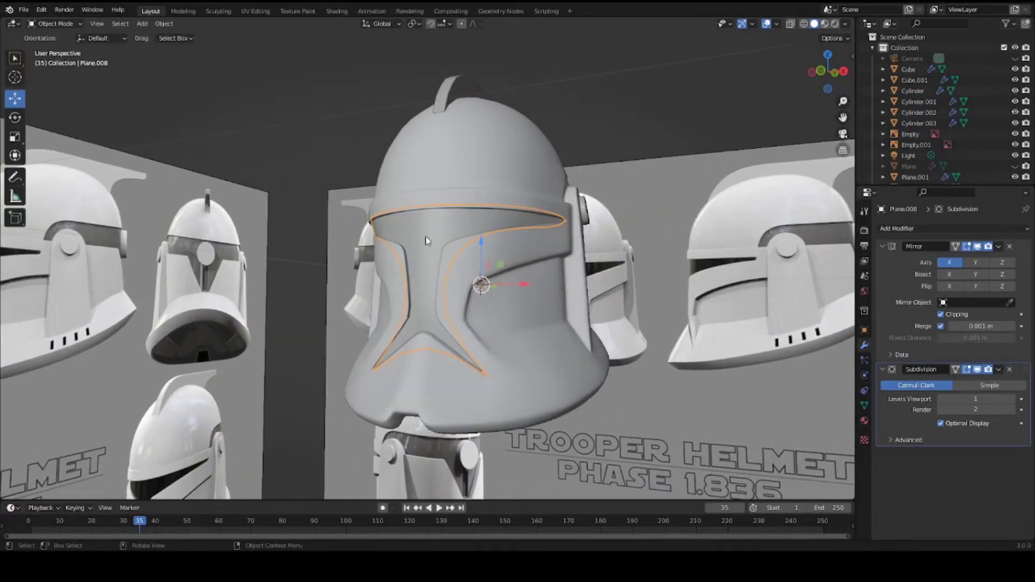
{"action": "left_click", "coordinate": [865, 420]}
{"action": "key", "text": "z"}
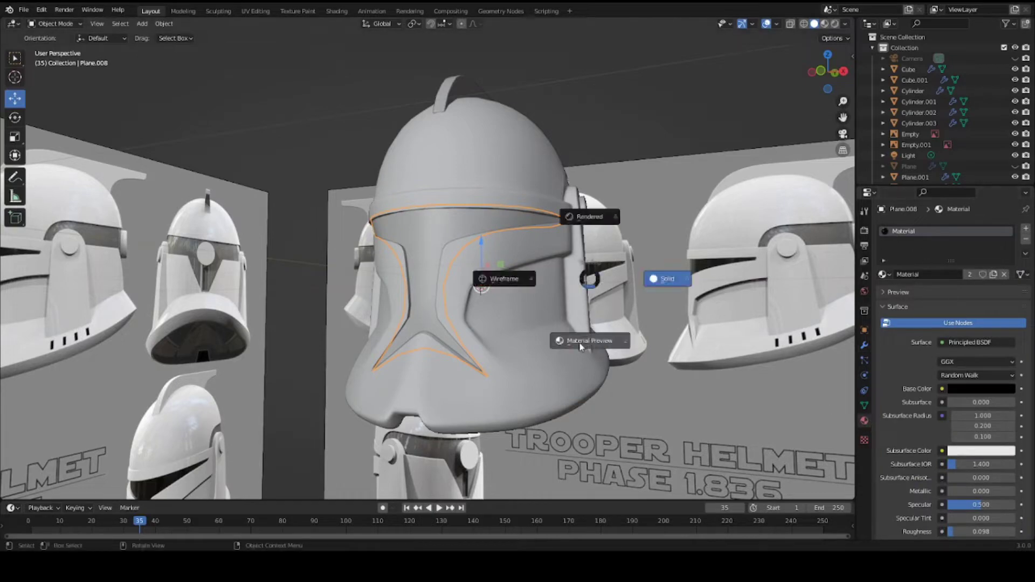
{"action": "left_click", "coordinate": [582, 348]}
Step: Select the main helmet shell and save the file
{"action": "scroll", "coordinate": [492, 305], "scroll_direction": "up", "scroll_amount": 2}
{"action": "mouse_move", "coordinate": [492, 305]}
{"action": "middle_mouse_down"}
{"action": "mouse_move", "coordinate": [546, 295]}
{"action": "mouse_move", "coordinate": [504, 305]}
{"action": "mouse_move", "coordinate": [534, 328]}
{"action": "mouse_move", "coordinate": [484, 310]}
{"action": "mouse_move", "coordinate": [422, 327]}
{"action": "mouse_move", "coordinate": [450, 305]}
{"action": "mouse_move", "coordinate": [526, 293]}
{"action": "middle_mouse_up"}
{"action": "scroll", "coordinate": [504, 305], "scroll_direction": "down", "scroll_amount": 1}
{"action": "scroll", "coordinate": [504, 305], "scroll_direction": "down", "scroll_amount": 1}
{"action": "left_click", "coordinate": [513, 319]}
{"action": "key", "text": "ctrl+s"}
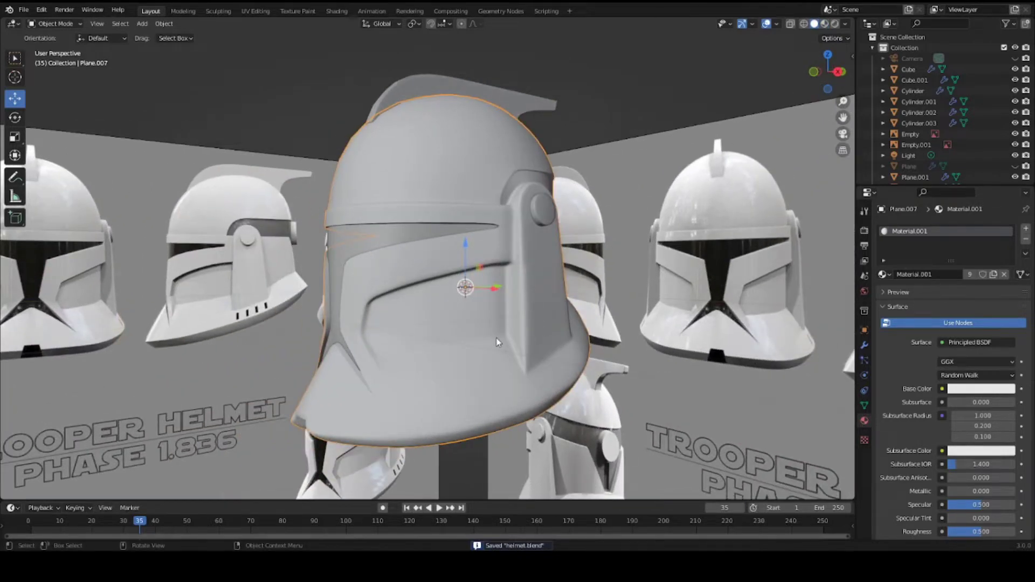
{"action": "middle_click_drag", "start_coordinate": [497, 342], "coordinate": [514, 332]}
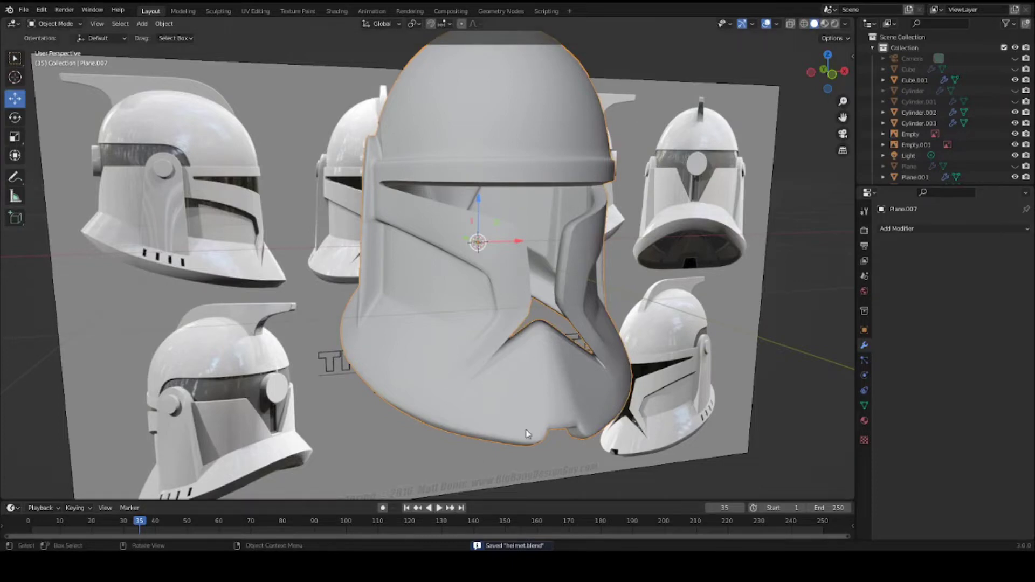
{"action": "scroll", "coordinate": [506, 365], "scroll_direction": "up", "scroll_amount": 3}
{"action": "middle_click_drag", "start_coordinate": [506, 365], "coordinate": [425, 331]}
{"action": "scroll", "coordinate": [425, 330], "scroll_direction": "down", "scroll_amount": 4}
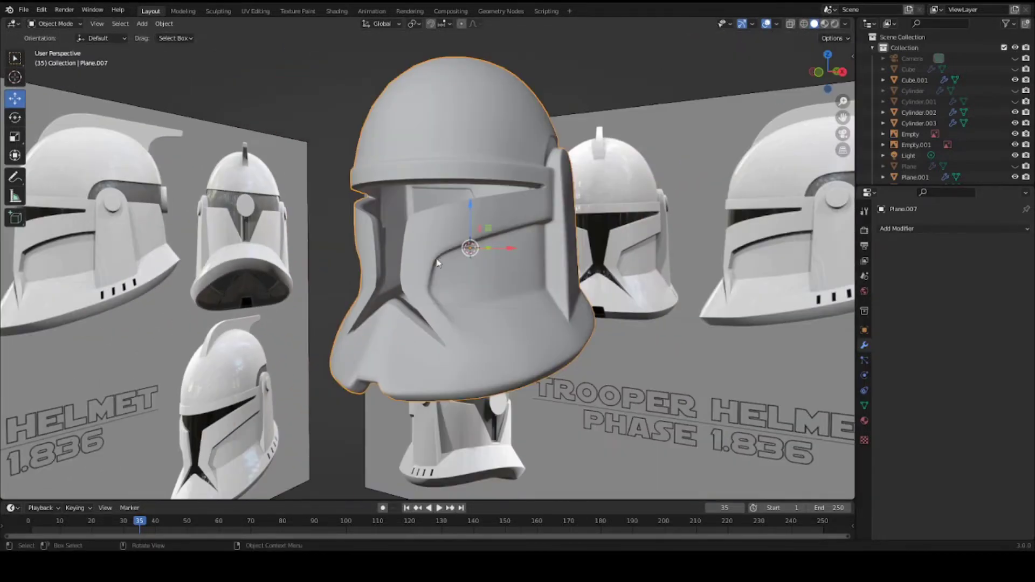
{"action": "scroll", "coordinate": [436, 265], "scroll_direction": "up", "scroll_amount": 1}
{"action": "middle_click_drag", "start_coordinate": [443, 263], "coordinate": [452, 279]}
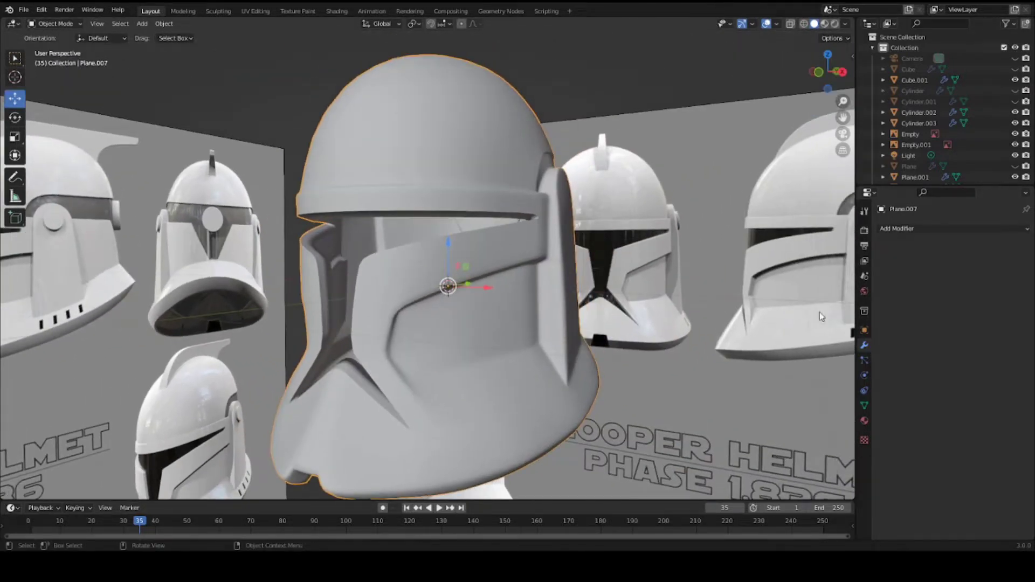
{"action": "left_click", "coordinate": [909, 228]}
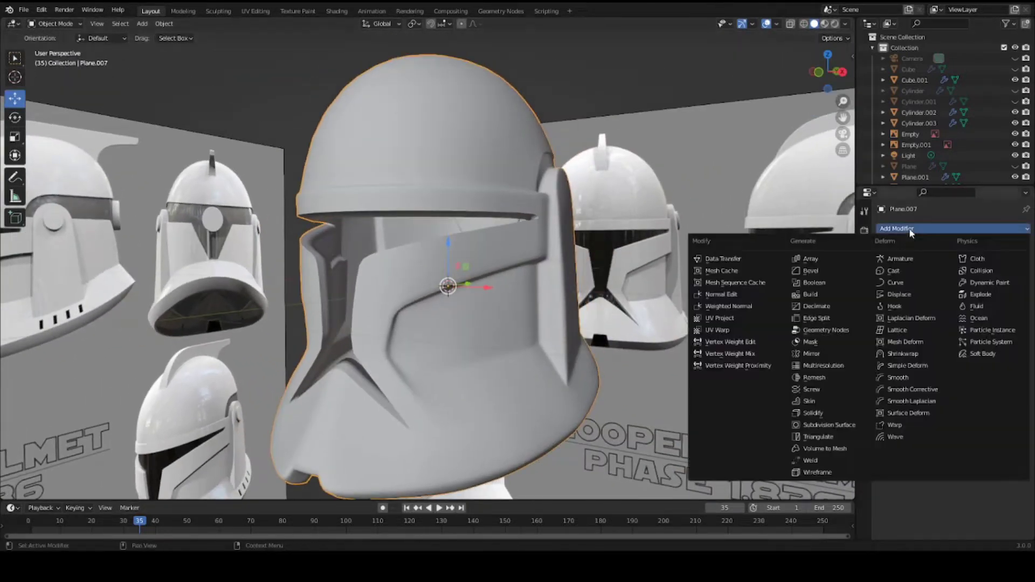
{"action": "left_click", "coordinate": [808, 413]}
{"action": "left_click", "coordinate": [1010, 247]}
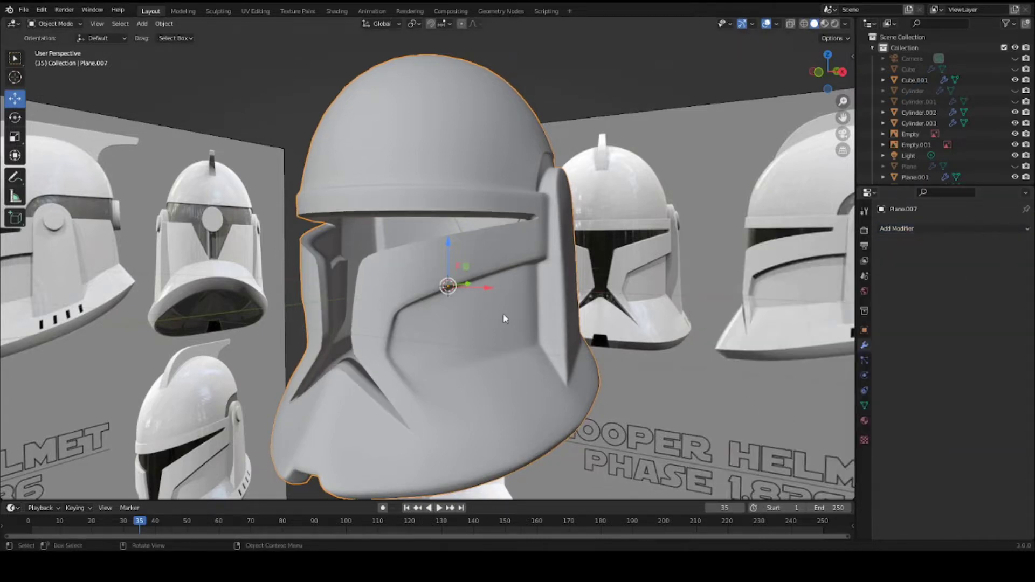
Step: Try thickening the helmet shell with a Solidify modifier set to a thickness of -0.58 m
{"action": "middle_click_drag", "start_coordinate": [471, 298], "coordinate": [433, 300]}
{"action": "left_click", "coordinate": [927, 229]}
{"action": "left_click", "coordinate": [817, 413]}
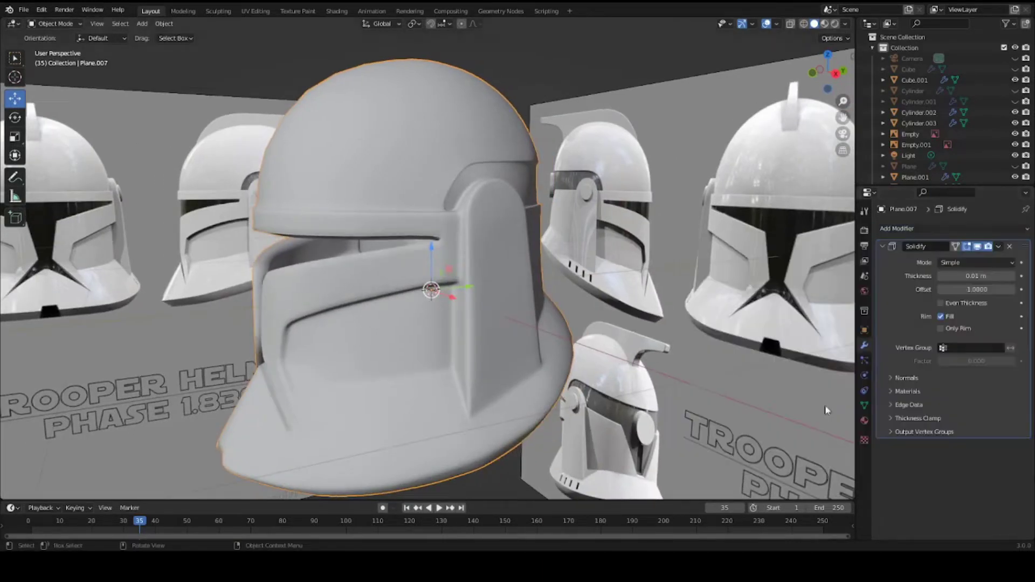
{"action": "left_click_drag", "start_coordinate": [970, 278], "coordinate": [847, 275]}
{"action": "middle_click_drag", "start_coordinate": [446, 210], "coordinate": [507, 223]}
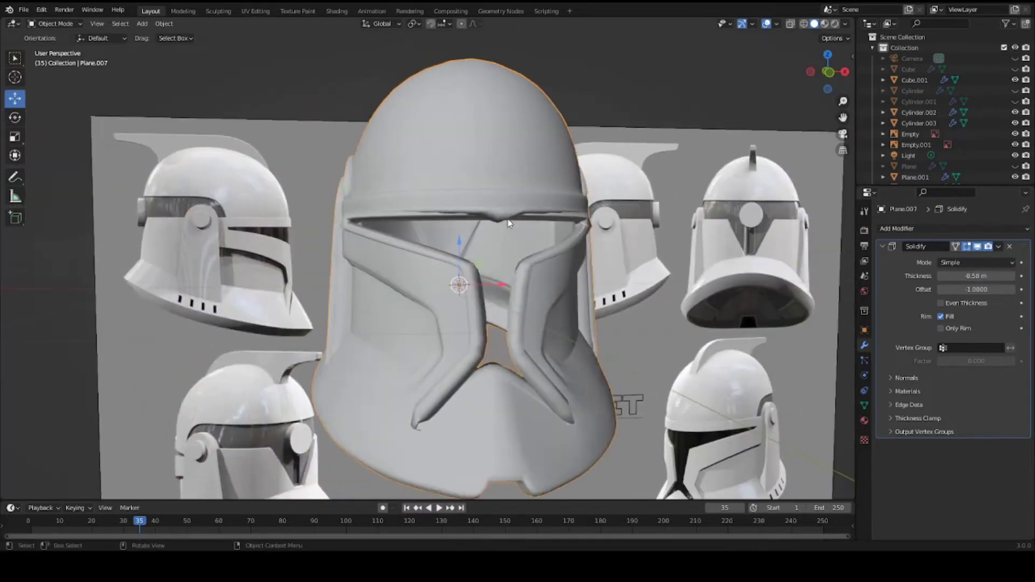
{"action": "middle_click_drag", "start_coordinate": [544, 288], "coordinate": [507, 277]}
{"action": "left_click", "coordinate": [1010, 247]}
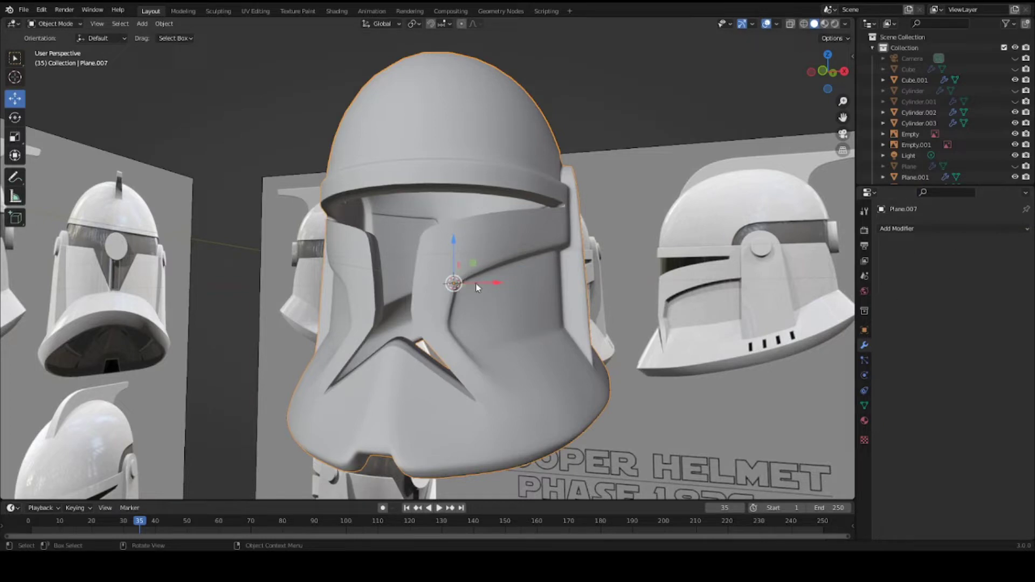
Step: Try to give the helmet shell thickness by extruding its entire mesh and scaling the extrusion inward
{"action": "middle_click_drag", "start_coordinate": [473, 260], "coordinate": [497, 243]}
{"action": "scroll", "coordinate": [514, 266], "scroll_direction": "up", "scroll_amount": 3}
{"action": "scroll", "coordinate": [515, 265], "scroll_direction": "down", "scroll_amount": 3}
{"action": "key", "text": "Tab"}
{"action": "key", "text": "a"}
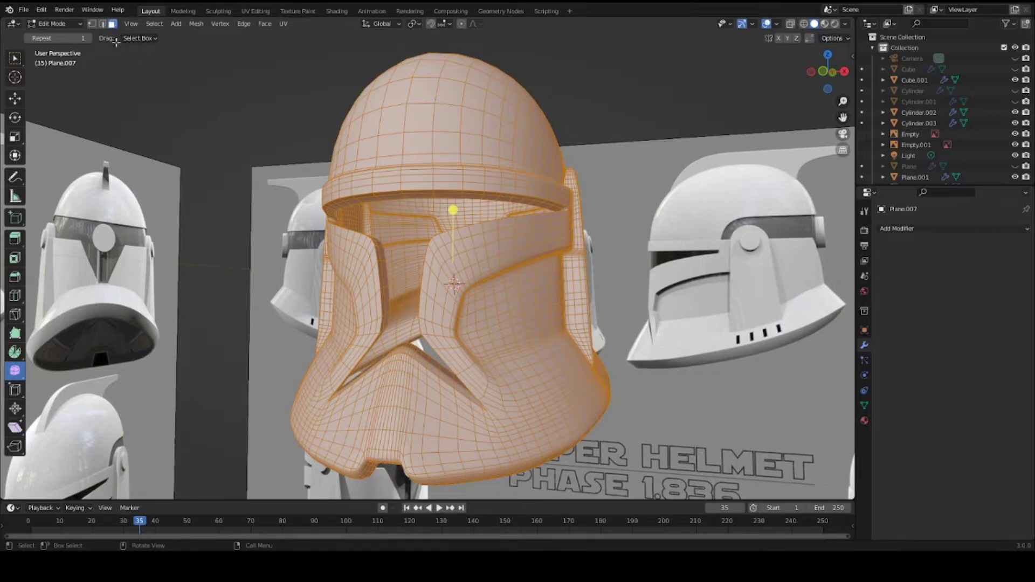
{"action": "mouse_move", "coordinate": [487, 264]}
{"action": "middle_mouse_down"}
{"action": "mouse_move", "coordinate": [453, 274]}
{"action": "mouse_move", "coordinate": [500, 276]}
{"action": "middle_mouse_up"}
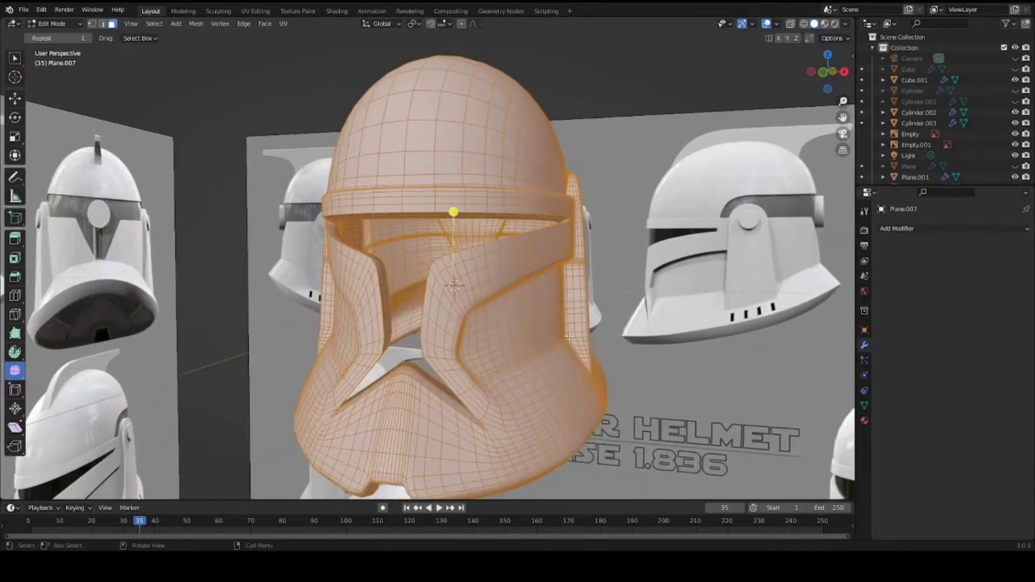
{"action": "key", "text": "e"}
{"action": "right_click", "coordinate": [652, 355]}
{"action": "key", "text": "s"}
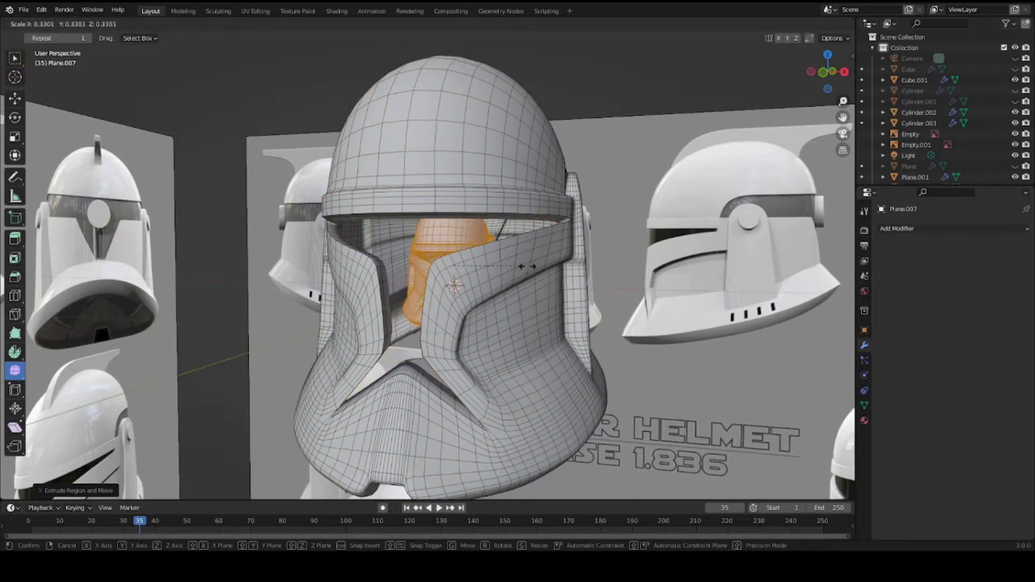
{"action": "right_click", "coordinate": [589, 295]}
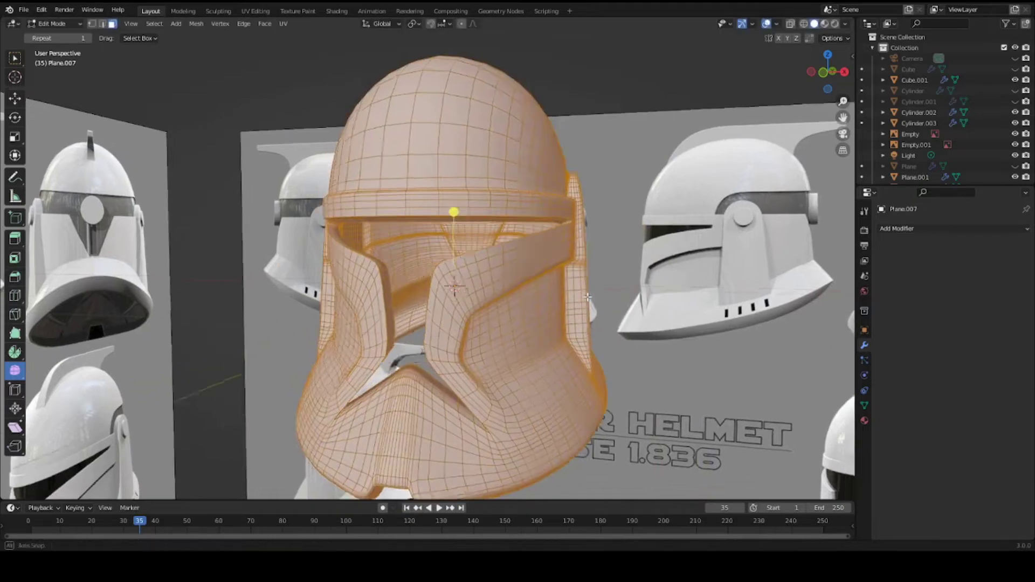
Step: Return the helmet shell to Object Mode and save the file
{"action": "scroll", "coordinate": [503, 278], "scroll_direction": "up", "scroll_amount": 4}
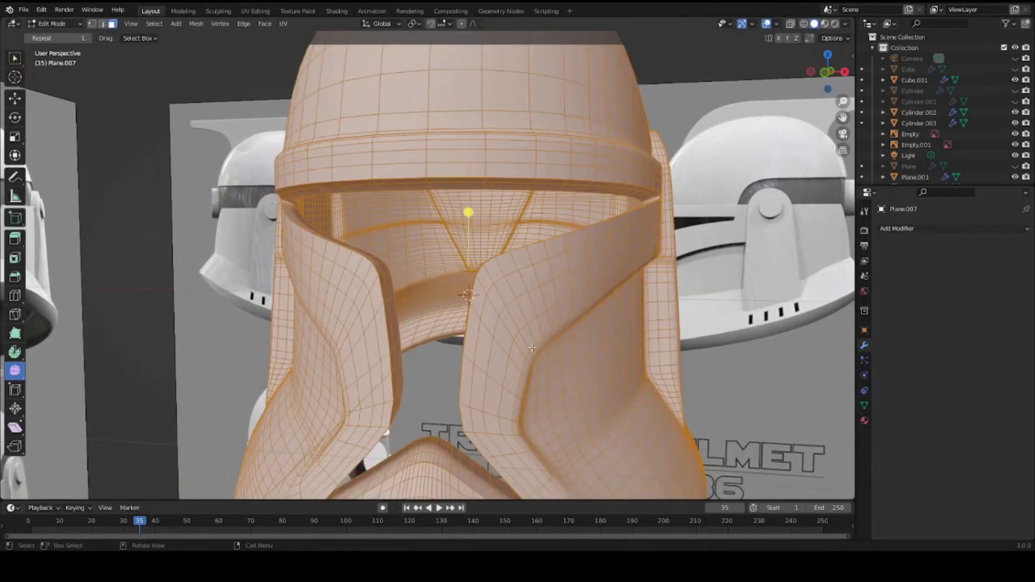
{"action": "middle_click_drag", "start_coordinate": [533, 348], "coordinate": [610, 267]}
{"action": "middle_click_drag", "start_coordinate": [529, 284], "coordinate": [472, 284]}
{"action": "scroll", "coordinate": [477, 283], "scroll_direction": "down", "scroll_amount": 4}
{"action": "key", "text": "Tab"}
{"action": "key", "text": "ctrl+s"}
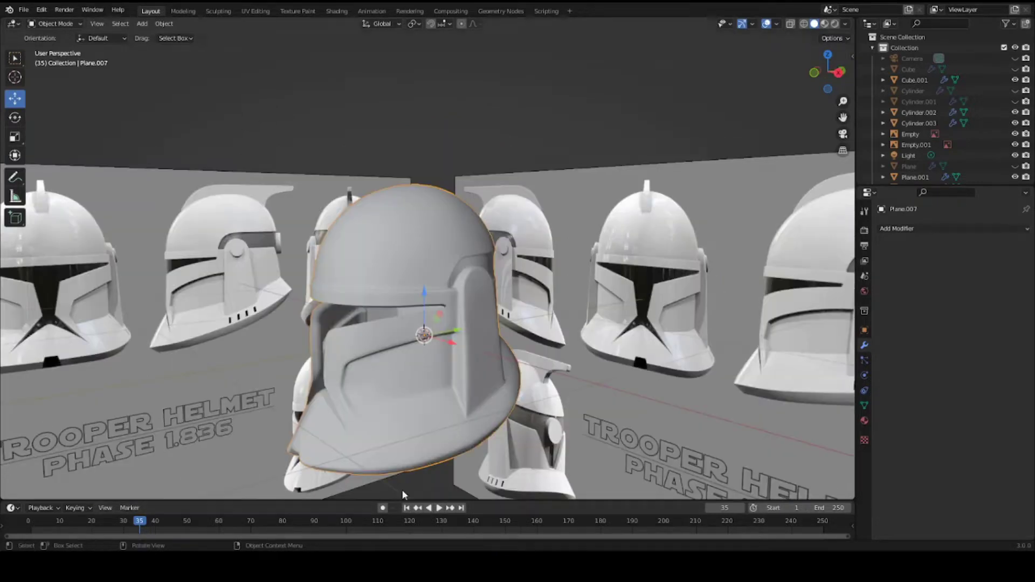
Step: Add a cylinder mesh at the helmet's side plate and scale it down to ear-cap size
{"action": "scroll", "coordinate": [455, 345], "scroll_direction": "up", "scroll_amount": 4}
{"action": "middle_click_drag", "start_coordinate": [536, 342], "coordinate": [499, 331]}
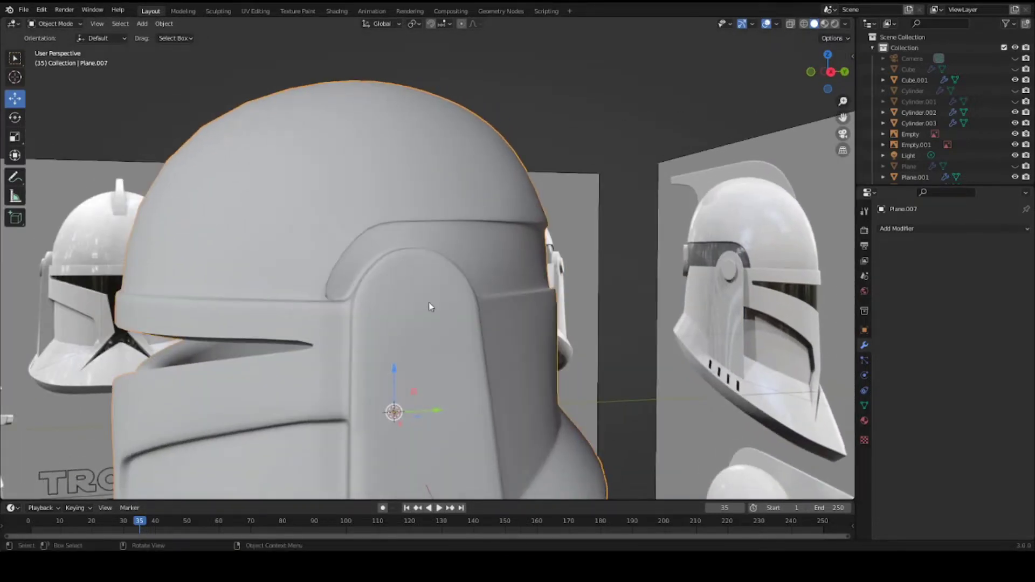
{"action": "middle_click_drag", "start_coordinate": [420, 321], "coordinate": [380, 334]}
{"action": "key", "text": "shift+a"}
{"action": "mouse_move", "coordinate": [413, 334]}
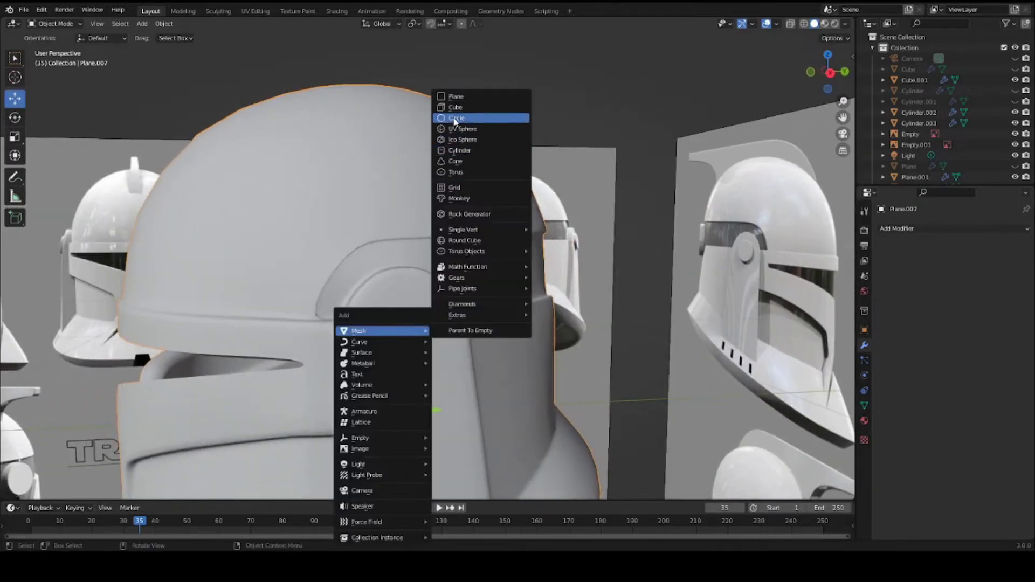
{"action": "left_click", "coordinate": [466, 151]}
{"action": "scroll", "coordinate": [469, 321], "scroll_direction": "down", "scroll_amount": 8}
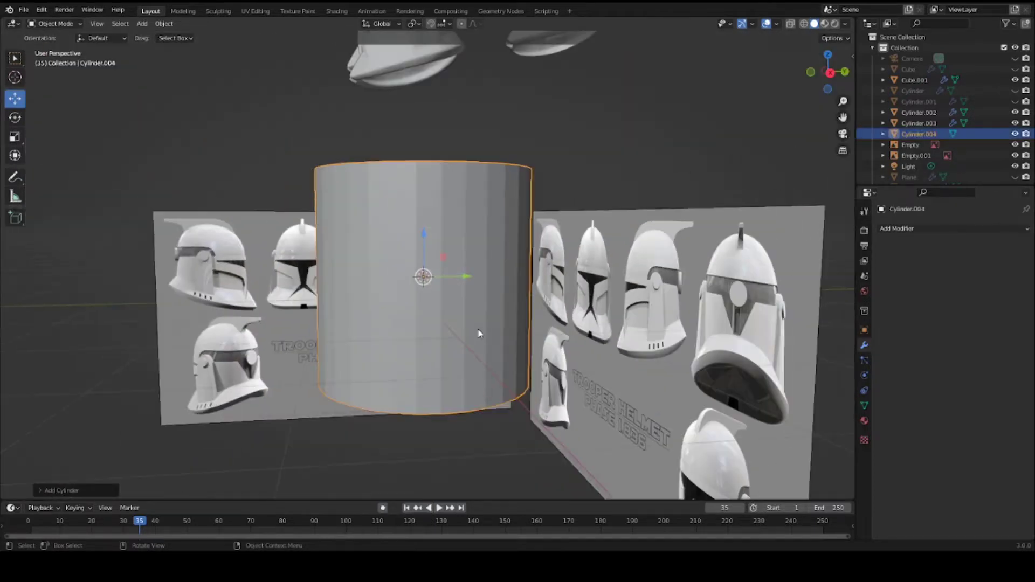
{"action": "key", "text": "s"}
{"action": "left_click", "coordinate": [429, 283]}
{"action": "scroll", "coordinate": [443, 298], "scroll_direction": "up", "scroll_amount": 1}
{"action": "scroll", "coordinate": [446, 300], "scroll_direction": "up", "scroll_amount": 3}
Step: Rotate the cylinder 90° about the Y axis so its flat end faces sideways
{"action": "key", "text": "r"}
{"action": "key", "text": "x"}
{"action": "right_click", "coordinate": [483, 320]}
{"action": "middle_click_drag", "start_coordinate": [482, 320], "coordinate": [331, 342]}
{"action": "type", "text": "ry90"}
{"action": "left_click", "coordinate": [506, 325]}
Step: Scale the cylinder down along the X axis to flatten it into a thin disc on the side plate
{"action": "scroll", "coordinate": [506, 330], "scroll_direction": "up", "scroll_amount": 3}
{"action": "middle_click_drag", "start_coordinate": [571, 269], "coordinate": [469, 278]}
{"action": "scroll", "coordinate": [539, 271], "scroll_direction": "up", "scroll_amount": 6}
{"action": "key", "text": "s"}
{"action": "key", "text": "y"}
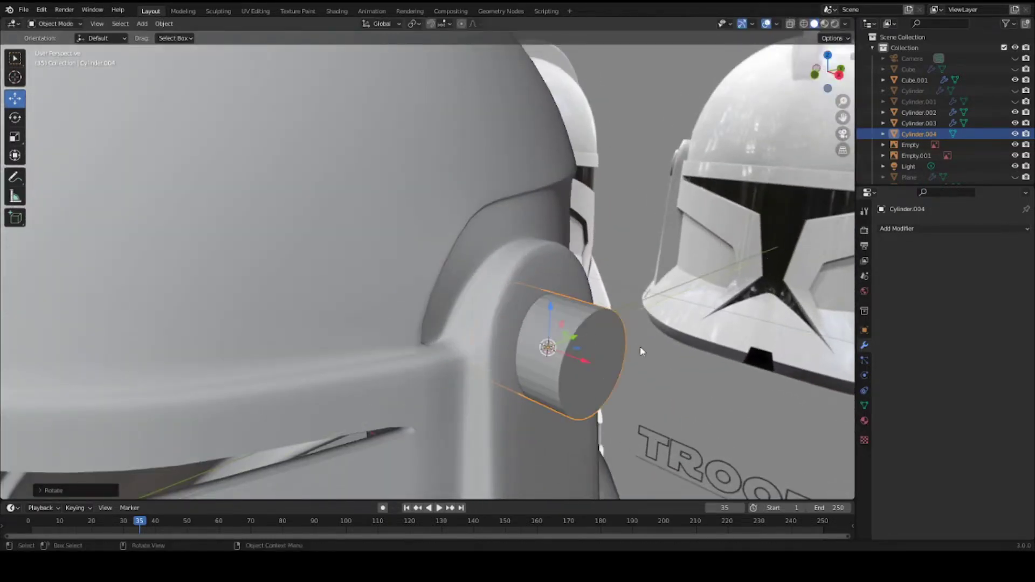
{"action": "key", "text": "x"}
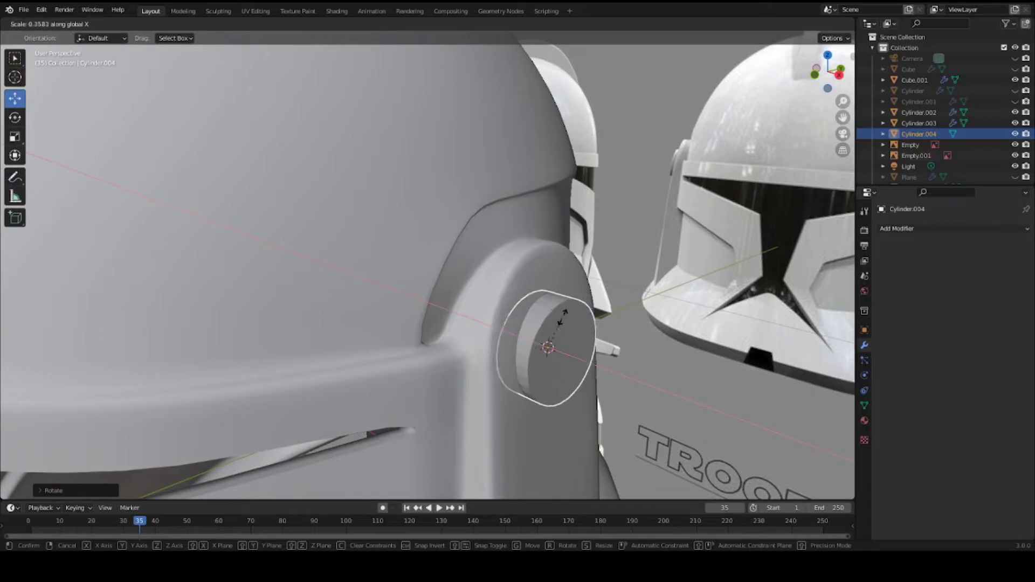
{"action": "left_click", "coordinate": [555, 330]}
{"action": "key", "text": "KP_1"}
{"action": "scroll", "coordinate": [565, 314], "scroll_direction": "up", "scroll_amount": 4}
{"action": "scroll", "coordinate": [566, 314], "scroll_direction": "up", "scroll_amount": 1}
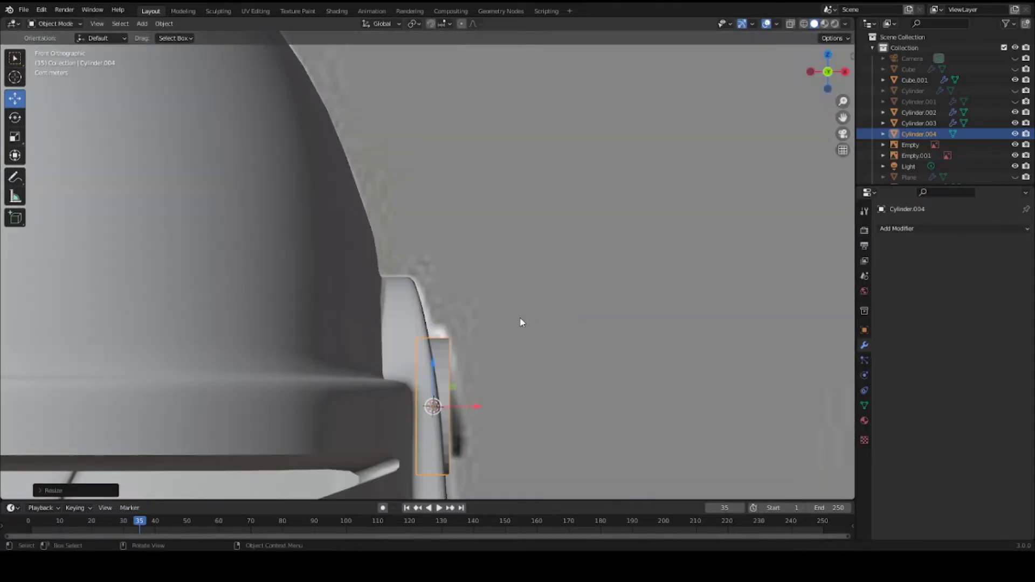
{"action": "scroll", "coordinate": [497, 354], "scroll_direction": "down", "scroll_amount": 2}
{"action": "key", "text": "r"}
{"action": "key", "text": "x"}
{"action": "right_click", "coordinate": [542, 366]}
{"action": "key", "text": "r"}
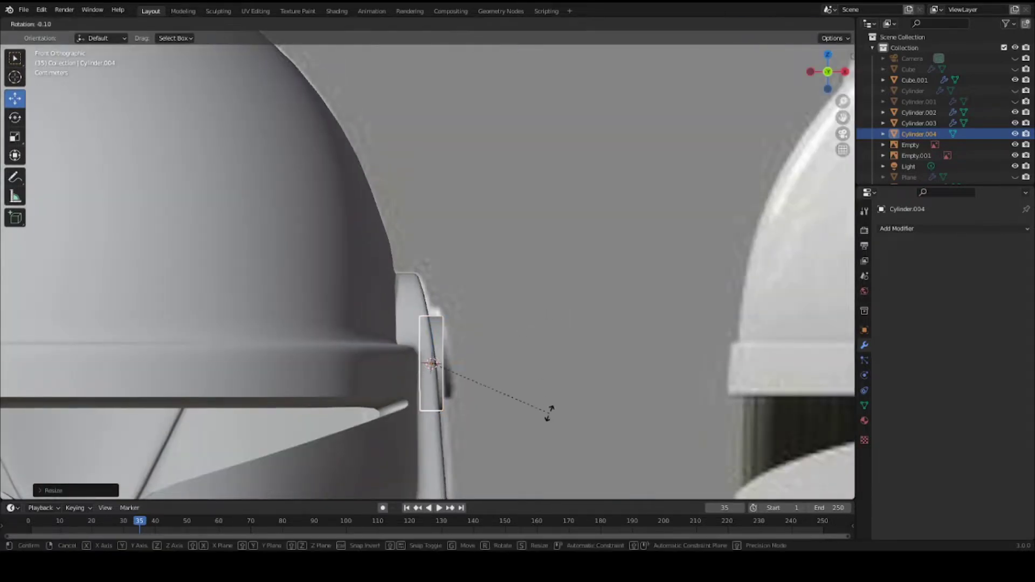
{"action": "right_click", "coordinate": [549, 418]}
Step: Extrude the disc's outer face outward along X and scale it inward to form a bevelled edge
{"action": "key", "text": "Tab"}
{"action": "middle_click_drag", "start_coordinate": [549, 419], "coordinate": [490, 395]}
{"action": "left_click", "coordinate": [507, 352]}
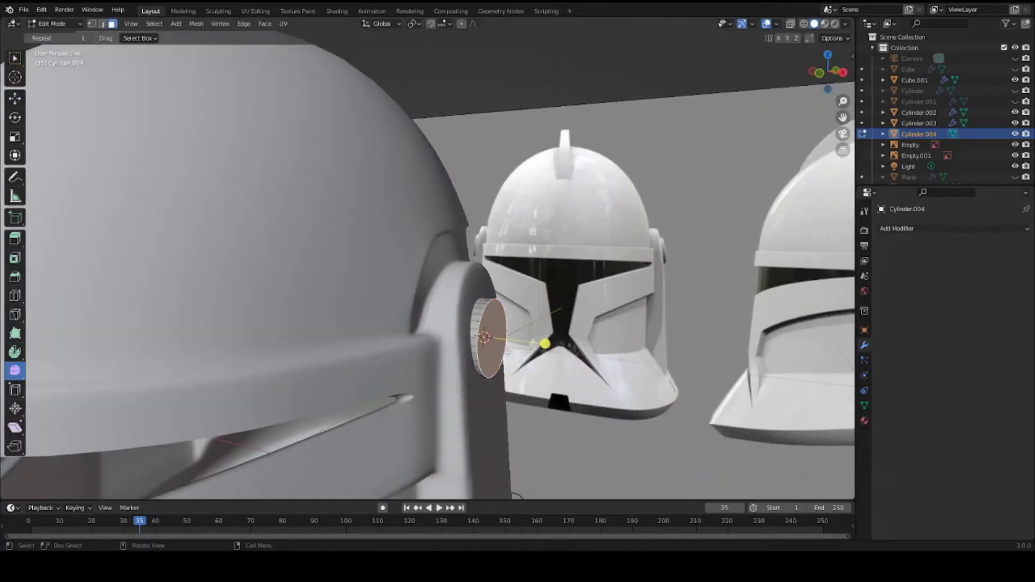
{"action": "key", "text": "KP_1"}
{"action": "middle_click_drag", "start_coordinate": [510, 351], "coordinate": [531, 375]}
{"action": "key", "text": "e"}
{"action": "right_click", "coordinate": [476, 367]}
{"action": "key", "text": "g"}
{"action": "key", "text": "x"}
{"action": "left_click", "coordinate": [497, 386]}
{"action": "key", "text": "s"}
{"action": "left_click", "coordinate": [562, 386]}
{"action": "key", "text": "Tab"}
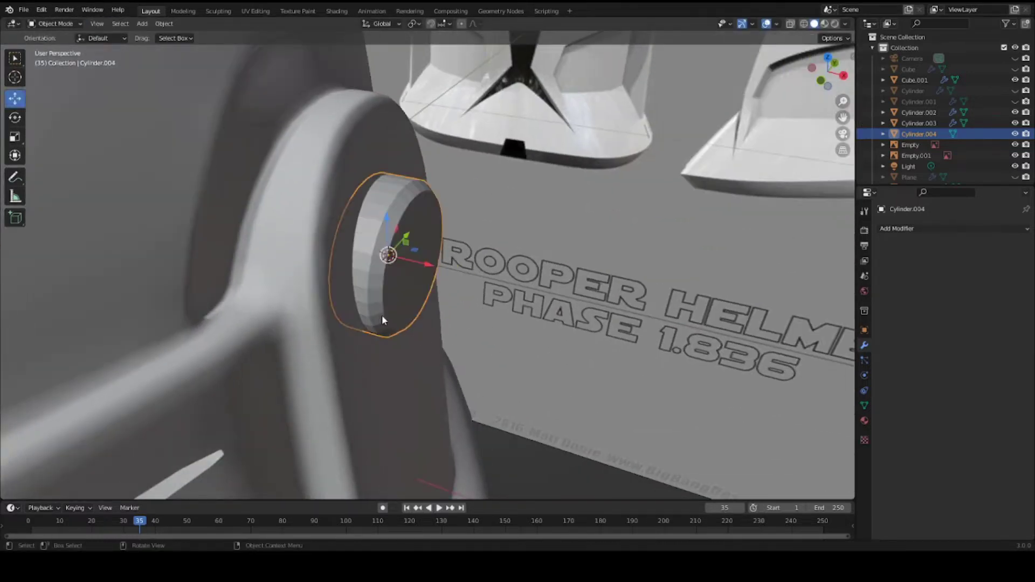
Step: Shade the disc smooth and add supporting edge loops around its side wall
{"action": "right_click", "coordinate": [389, 317]}
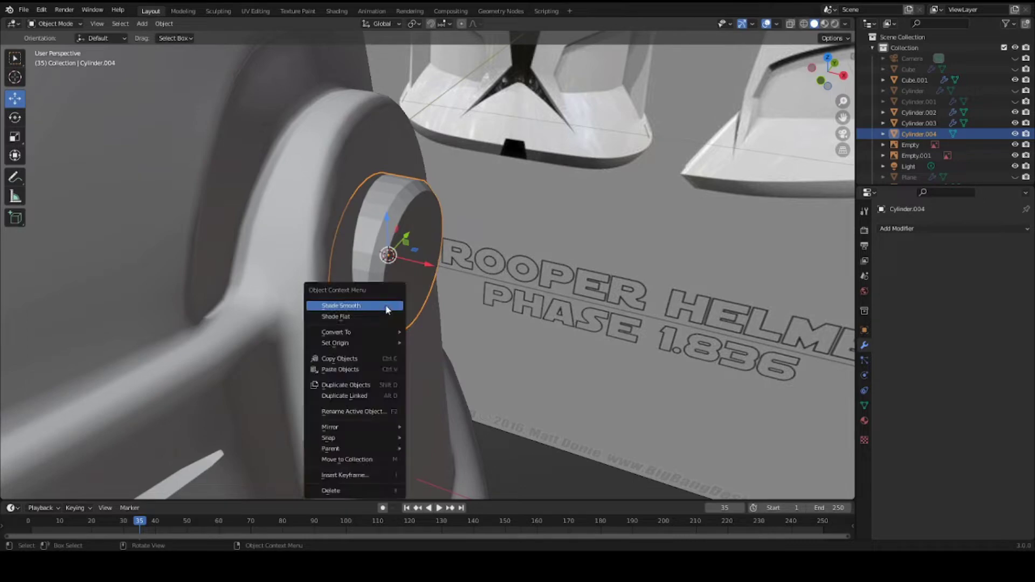
{"action": "left_click", "coordinate": [388, 305]}
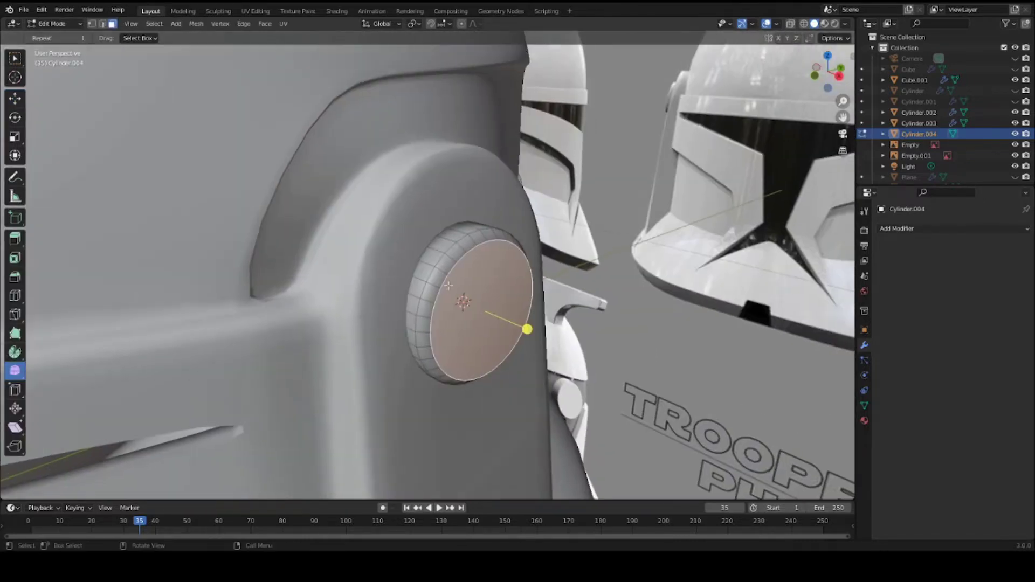
{"action": "key", "text": "ctrl+r"}
{"action": "left_click", "coordinate": [436, 253]}
{"action": "left_click", "coordinate": [429, 247]}
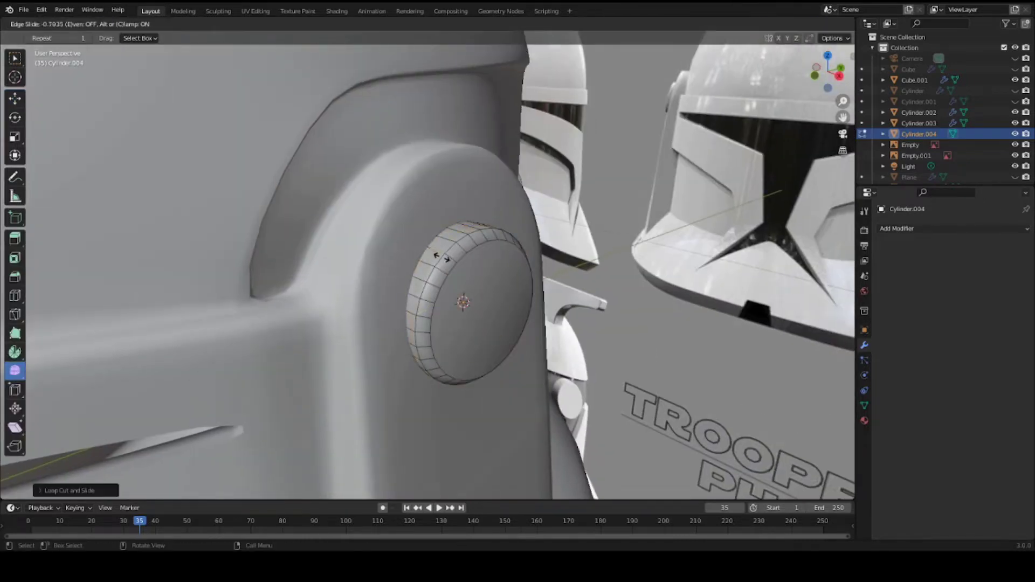
Step: Extrude the disc's outer face in place and scale it slightly inward to create a narrow inset ring
{"action": "middle_click_drag", "start_coordinate": [443, 266], "coordinate": [470, 292]}
{"action": "key", "text": "3"}
{"action": "left_click", "coordinate": [486, 300]}
{"action": "key", "text": "e"}
{"action": "key", "text": "s"}
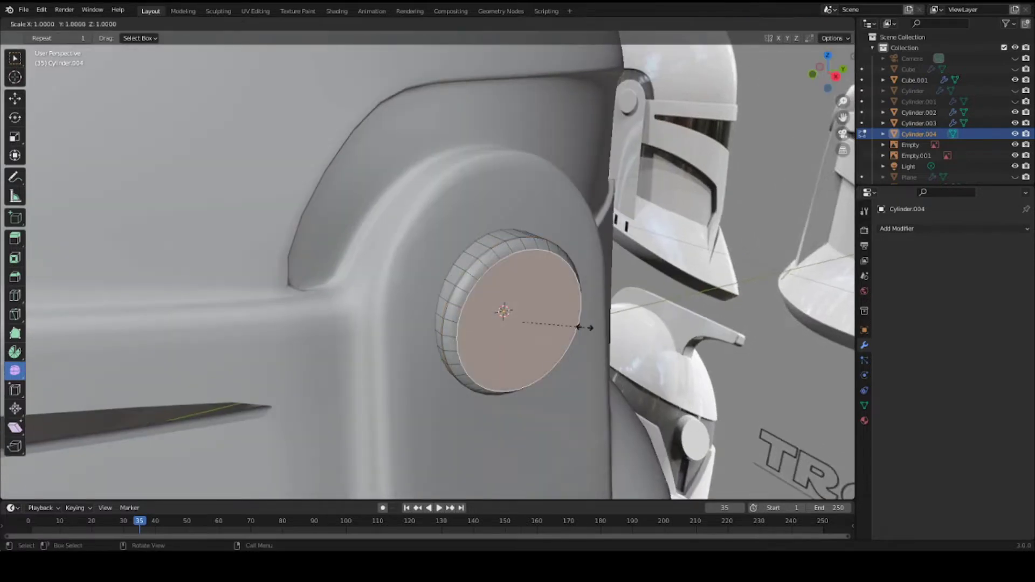
{"action": "left_click", "coordinate": [579, 326]}
Step: Add an edge loop around the disc's bevelled rim and return to Object Mode
{"action": "key", "text": "ctrl+r"}
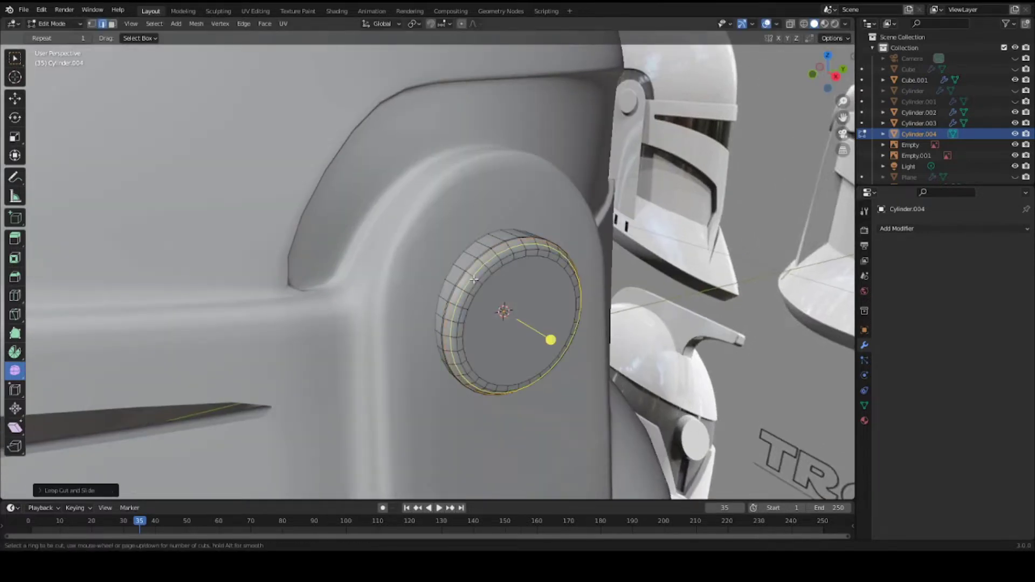
{"action": "left_click", "coordinate": [470, 278]}
{"action": "left_click", "coordinate": [473, 278]}
{"action": "key", "text": "Tab"}
Step: Tilt the disc about 7° around the Y axis in front view and fit it against the helmet's side plate
{"action": "middle_click_drag", "start_coordinate": [517, 321], "coordinate": [588, 353]}
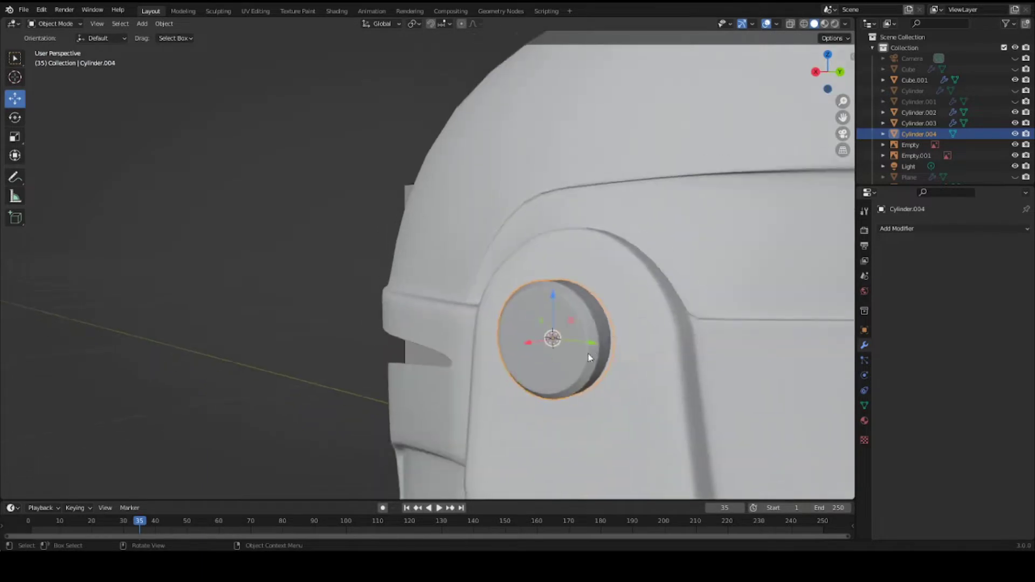
{"action": "middle_click_drag", "start_coordinate": [303, 270], "coordinate": [410, 294]}
{"action": "key", "text": "KP_1"}
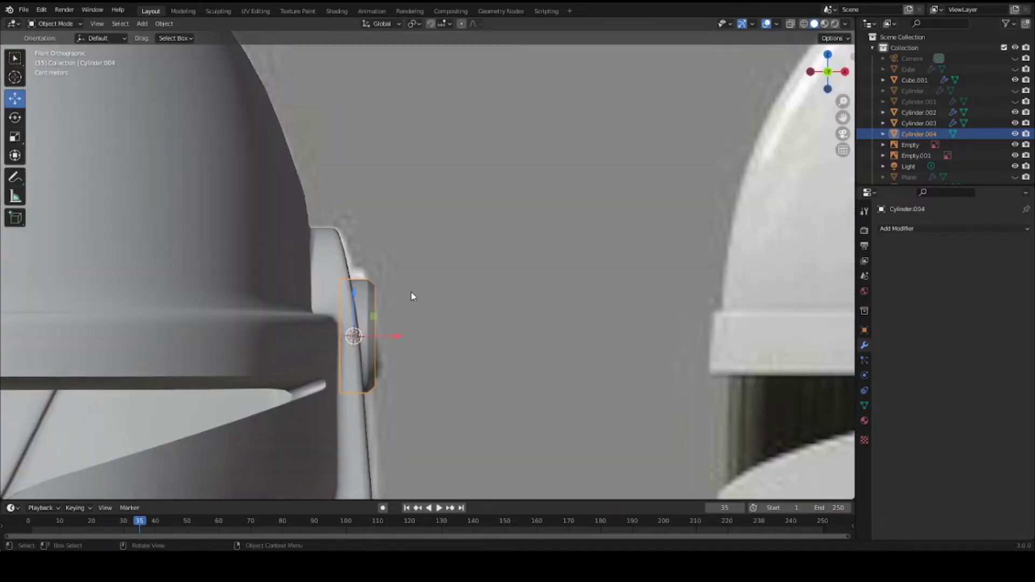
{"action": "key", "text": "r"}
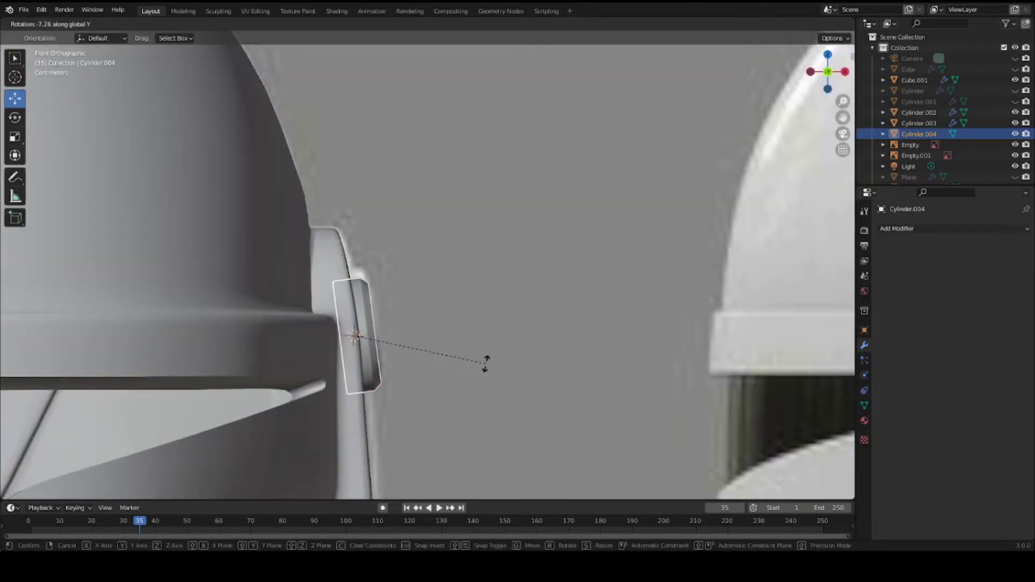
{"action": "left_click", "coordinate": [480, 365]}
{"action": "scroll", "coordinate": [476, 368], "scroll_direction": "down", "scroll_amount": 4}
{"action": "key", "text": "g"}
{"action": "left_click", "coordinate": [473, 308]}
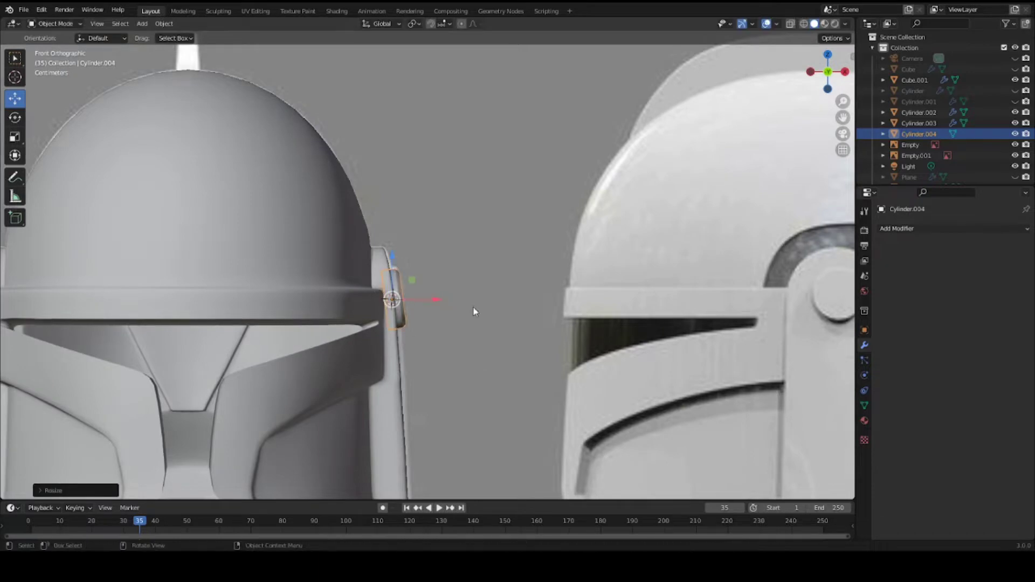
Step: Move the ear cap into place against the side plate in front view, deselect it and save the file
{"action": "key", "text": "g"}
{"action": "left_click", "coordinate": [474, 310]}
{"action": "mouse_move", "coordinate": [474, 310]}
{"action": "middle_mouse_down"}
{"action": "mouse_move", "coordinate": [421, 324]}
{"action": "mouse_move", "coordinate": [468, 313]}
{"action": "middle_mouse_up"}
{"action": "key", "text": "alt+a"}
{"action": "key", "text": "ctrl+s"}
{"action": "left_click", "coordinate": [470, 318]}
{"action": "scroll", "coordinate": [475, 321], "scroll_direction": "up", "scroll_amount": 5}
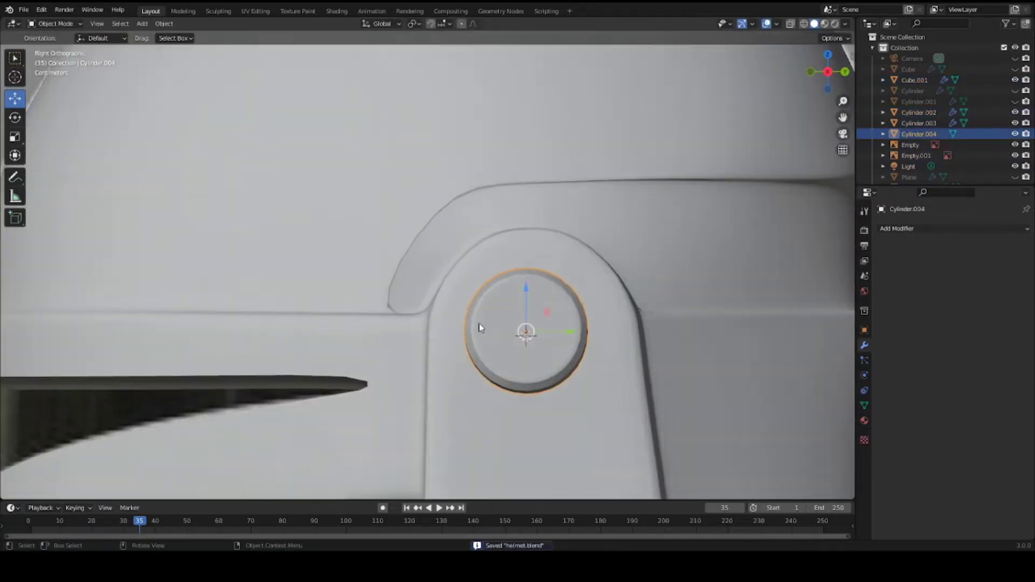
Step: Align the ear cap with the reference along Y and Z in right wireframe view and return to solid shading
{"action": "key", "text": "KP_3"}
{"action": "key", "text": "shift+z"}
{"action": "key", "text": "g"}
{"action": "key", "text": "y"}
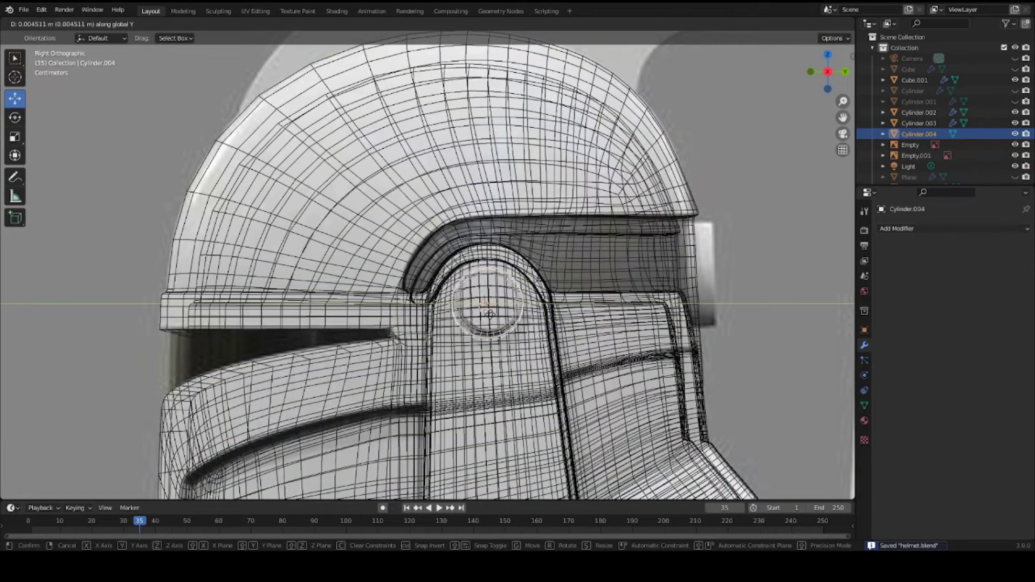
{"action": "left_click", "coordinate": [492, 317]}
{"action": "key", "text": "g"}
{"action": "key", "text": "z"}
{"action": "left_click", "coordinate": [491, 312]}
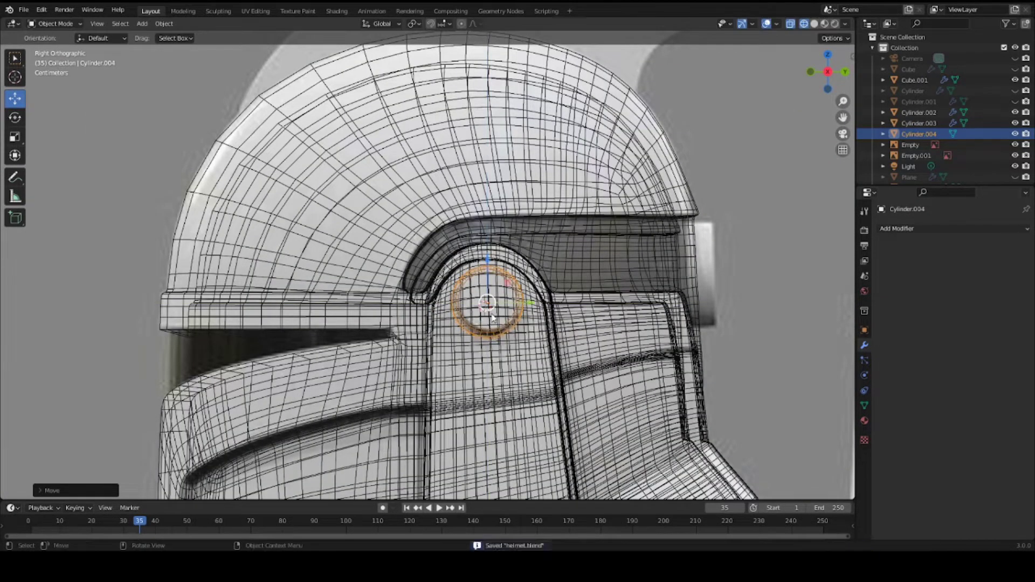
{"action": "scroll", "coordinate": [464, 330], "scroll_direction": "up", "scroll_amount": 2}
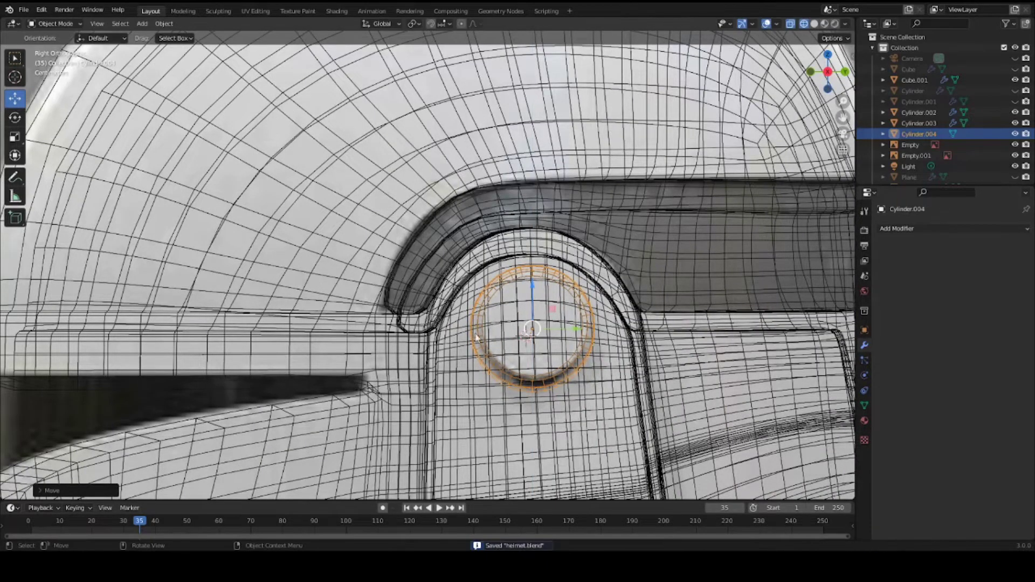
{"action": "scroll", "coordinate": [477, 339], "scroll_direction": "down", "scroll_amount": 6}
{"action": "middle_click_drag", "start_coordinate": [386, 335], "coordinate": [495, 344]}
{"action": "key", "text": "z"}
{"action": "left_click", "coordinate": [545, 335]}
Step: Add an X-axis Mirror modifier to the ear cap with the helmet shell Plane.007 as mirror object, and save the file
{"action": "scroll", "coordinate": [210, 264], "scroll_direction": "up", "scroll_amount": 4}
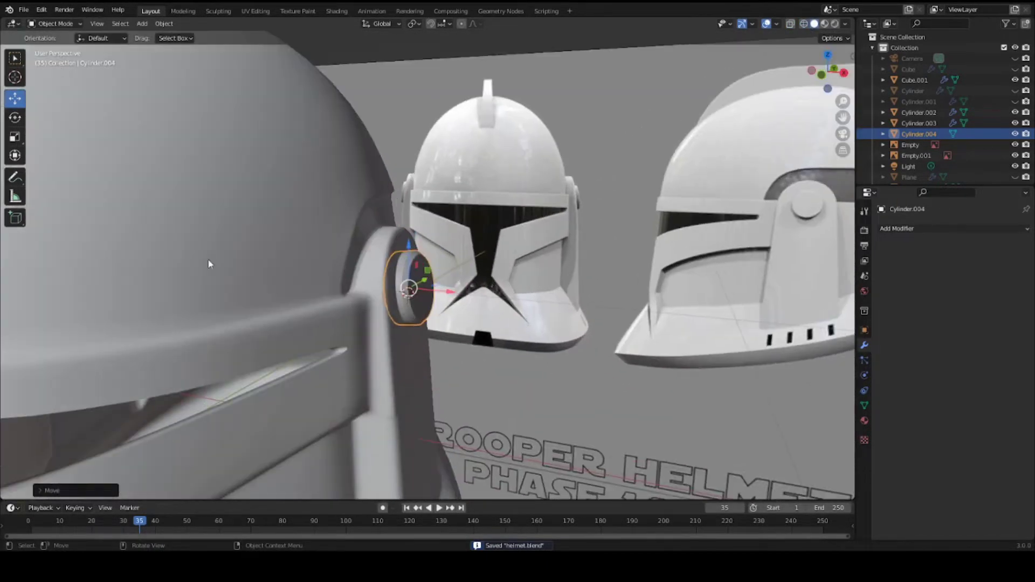
{"action": "left_click", "coordinate": [907, 229]}
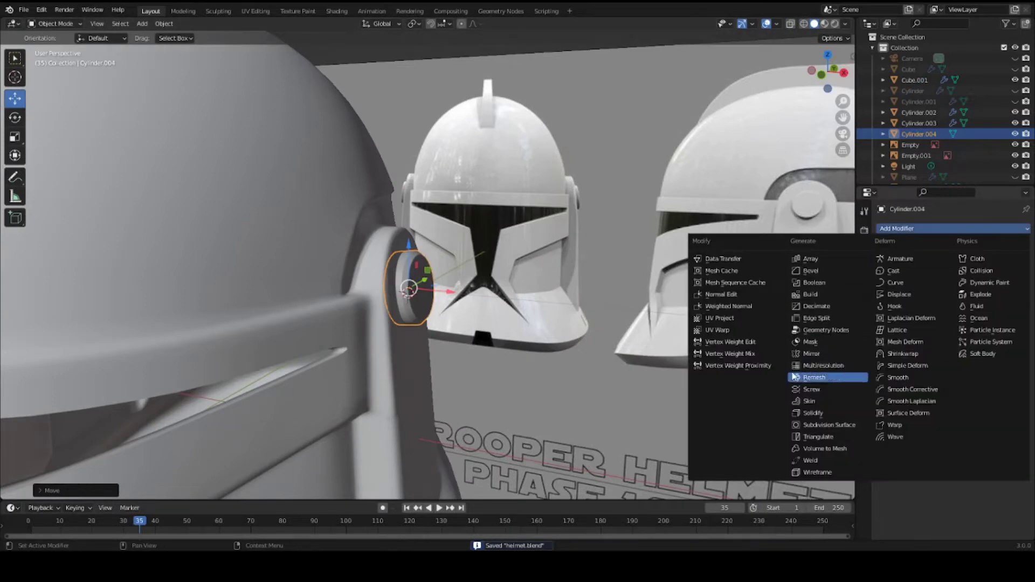
{"action": "left_click", "coordinate": [817, 359]}
{"action": "left_click", "coordinate": [1011, 305]}
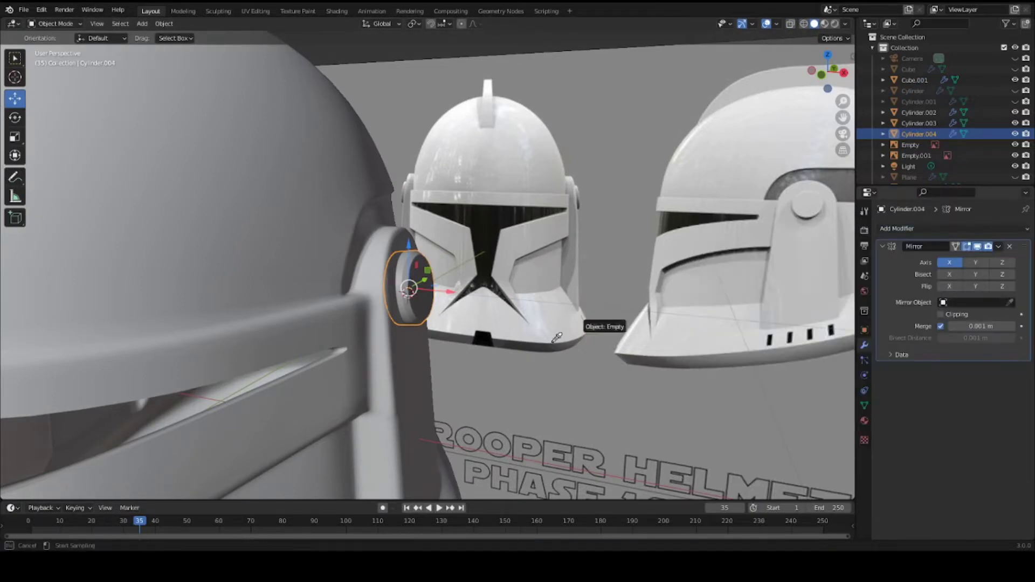
{"action": "left_click", "coordinate": [247, 277]}
{"action": "scroll", "coordinate": [248, 277], "scroll_direction": "down", "scroll_amount": 4}
{"action": "middle_click_drag", "start_coordinate": [247, 277], "coordinate": [397, 374]}
{"action": "key", "text": "a"}
{"action": "key", "text": "a"}
{"action": "key", "text": "ctrl+s"}
Step: Snap the 3D cursor to the mesh at the middle of the helmet's back, above the V-shaped panel, and return to Object Mode
{"action": "scroll", "coordinate": [466, 363], "scroll_direction": "down", "scroll_amount": 1}
{"action": "scroll", "coordinate": [398, 375], "scroll_direction": "up", "scroll_amount": 3}
{"action": "middle_click_drag", "start_coordinate": [480, 358], "coordinate": [503, 280]}
{"action": "scroll", "coordinate": [534, 247], "scroll_direction": "down", "scroll_amount": 3}
{"action": "middle_click_drag", "start_coordinate": [534, 248], "coordinate": [511, 276]}
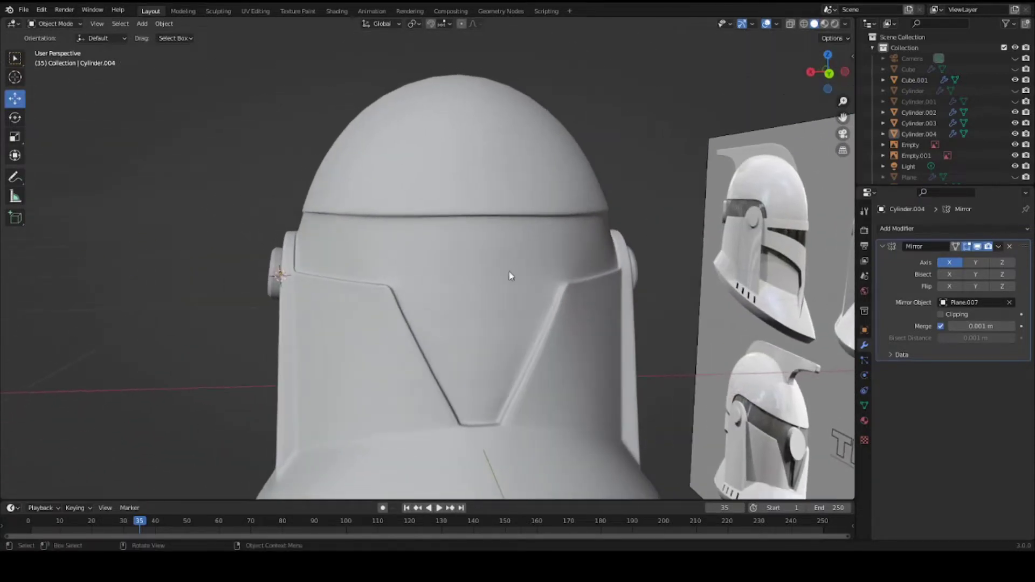
{"action": "left_click", "coordinate": [503, 285]}
{"action": "scroll", "coordinate": [500, 283], "scroll_direction": "up", "scroll_amount": 3}
{"action": "key", "text": "Tab"}
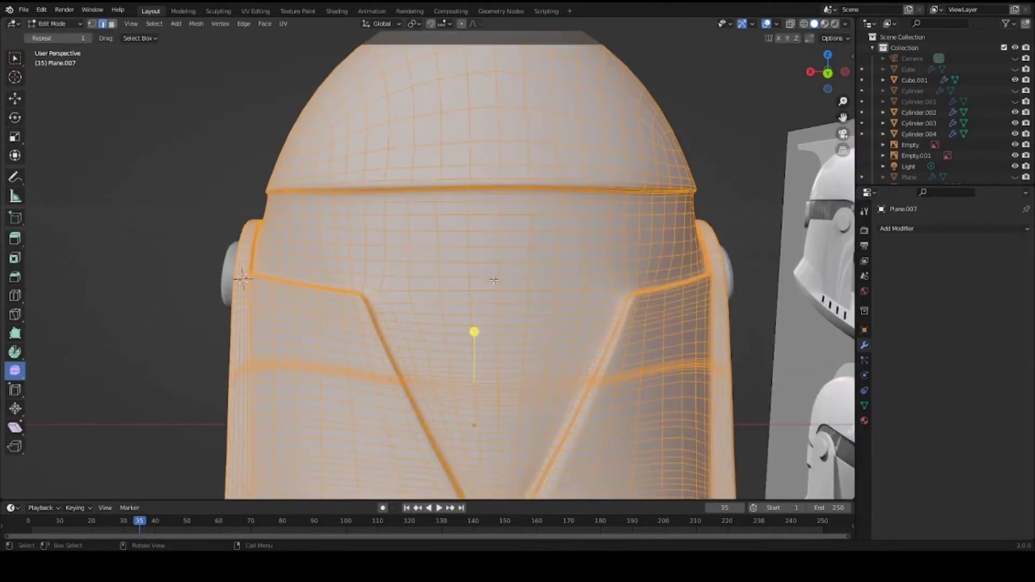
{"action": "scroll", "coordinate": [496, 267], "scroll_direction": "down", "scroll_amount": 2}
{"action": "scroll", "coordinate": [470, 274], "scroll_direction": "up", "scroll_amount": 1}
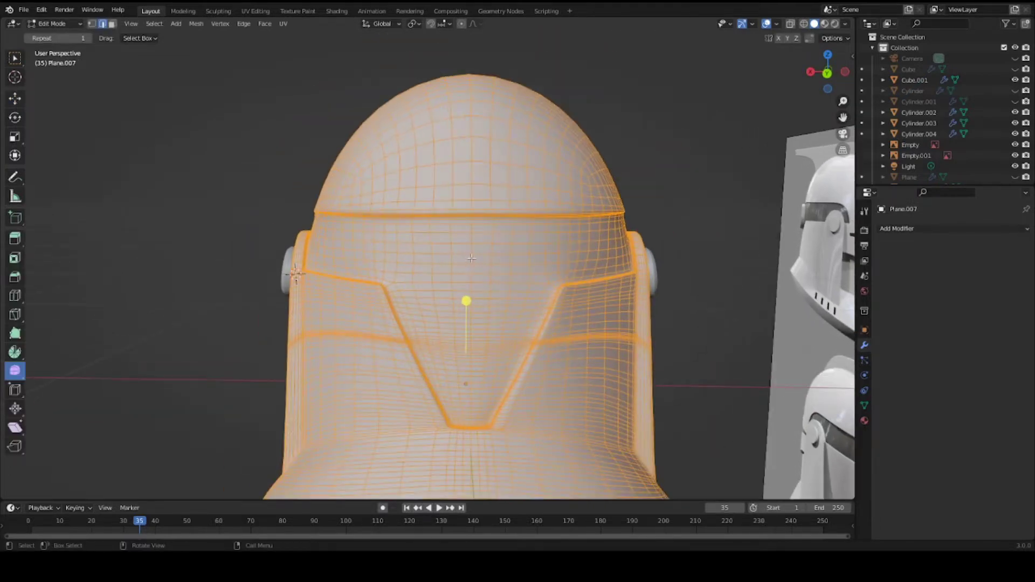
{"action": "key", "text": "alt+a"}
{"action": "scroll", "coordinate": [485, 272], "scroll_direction": "up", "scroll_amount": 4}
{"action": "scroll", "coordinate": [462, 280], "scroll_direction": "down", "scroll_amount": 3}
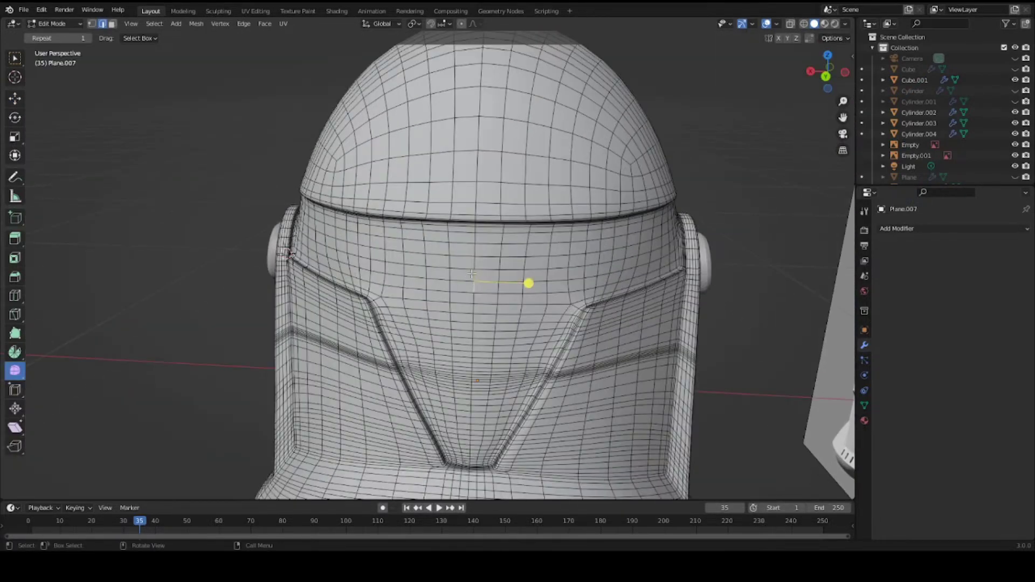
{"action": "key", "text": "shift+s"}
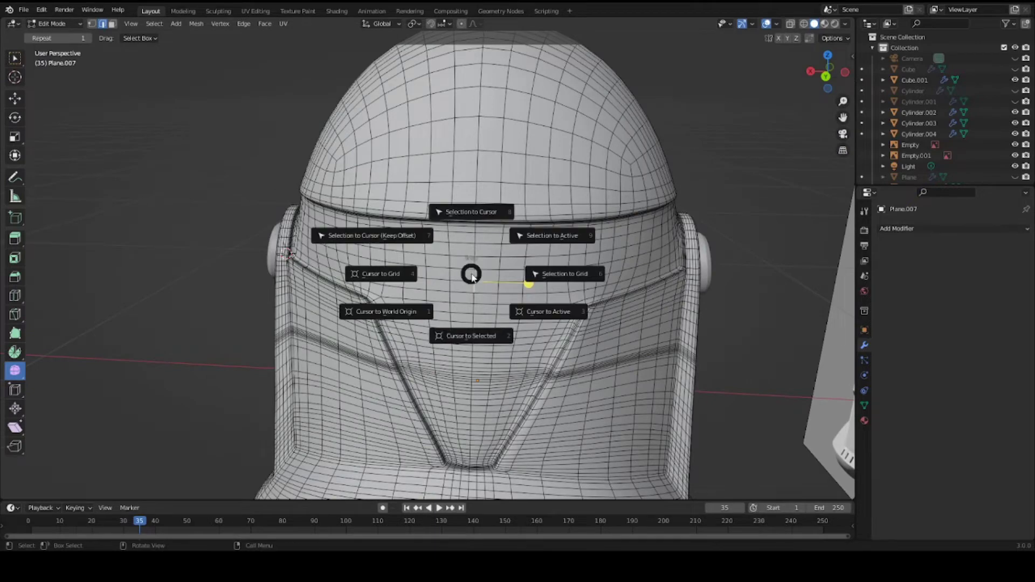
{"action": "left_click", "coordinate": [467, 339]}
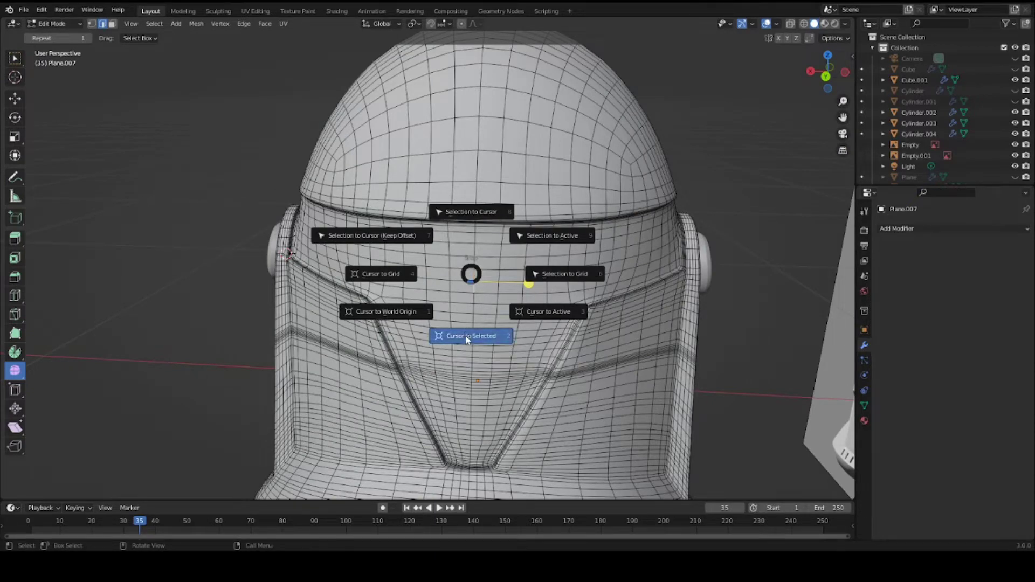
{"action": "middle_click_drag", "start_coordinate": [528, 283], "coordinate": [439, 276]}
{"action": "key", "text": "Tab"}
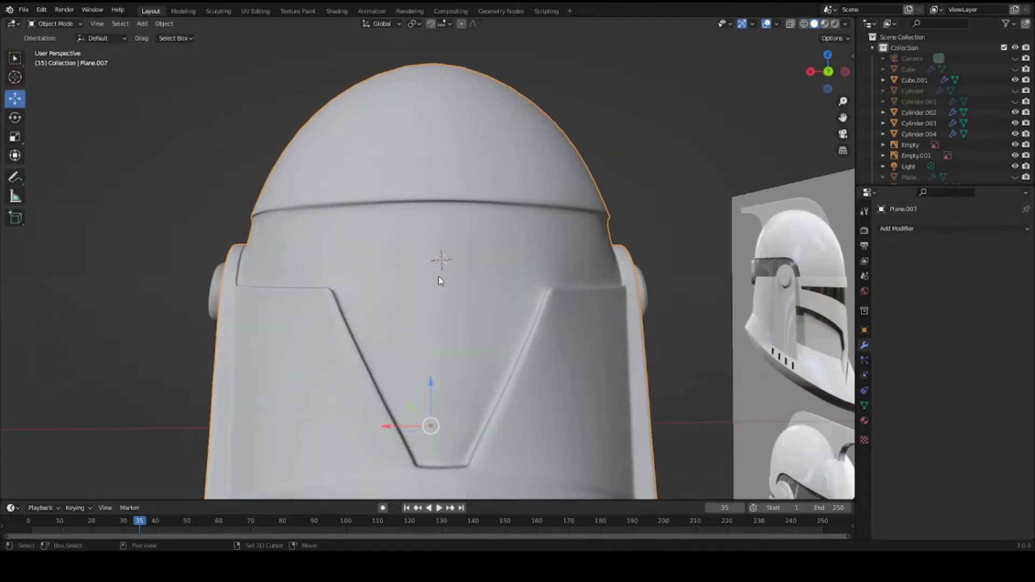
Step: Duplicate the ear cap inward along X and remove the Mirror modifier from the copy
{"action": "key", "text": "shift+a"}
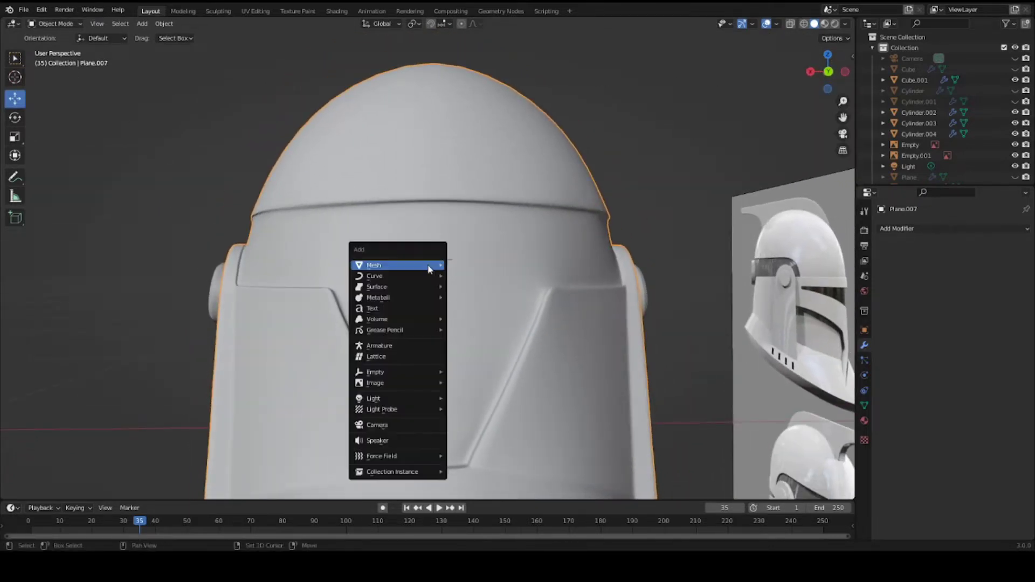
{"action": "mouse_move", "coordinate": [430, 267]}
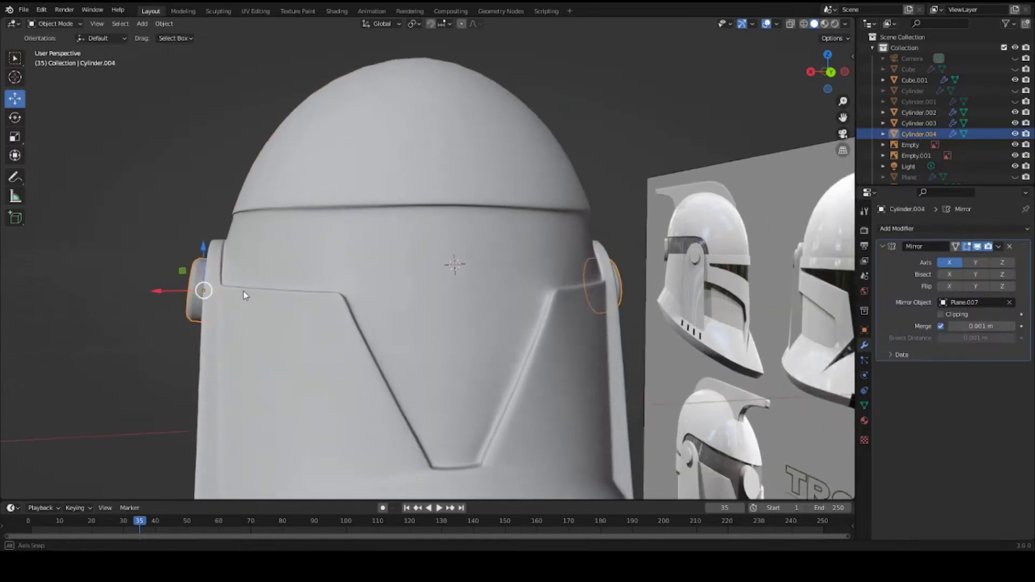
{"action": "middle_click_drag", "start_coordinate": [203, 289], "coordinate": [324, 329]}
{"action": "key", "text": "g"}
{"action": "key", "text": "x"}
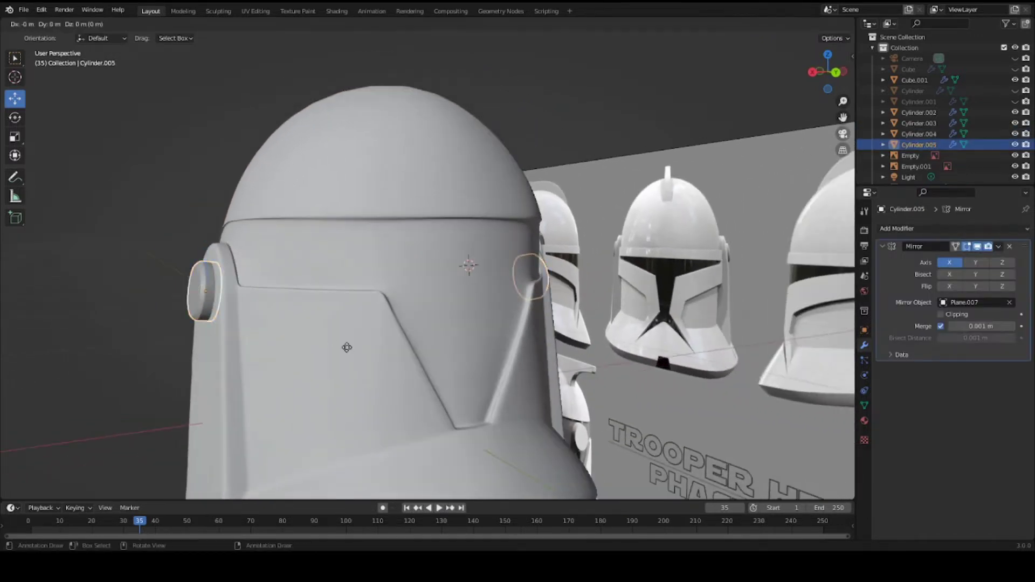
{"action": "left_click", "coordinate": [434, 358]}
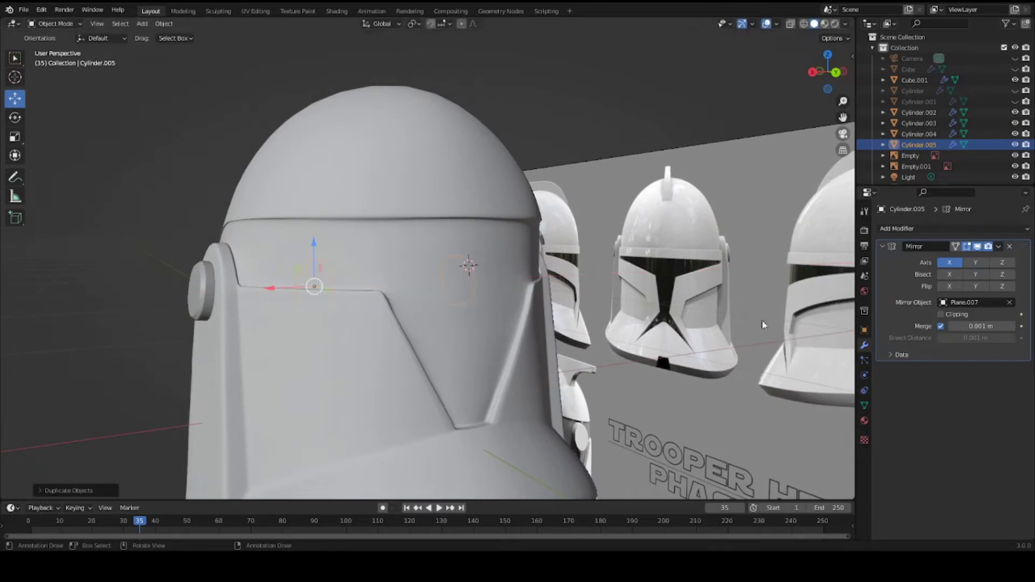
{"action": "left_click", "coordinate": [1010, 248]}
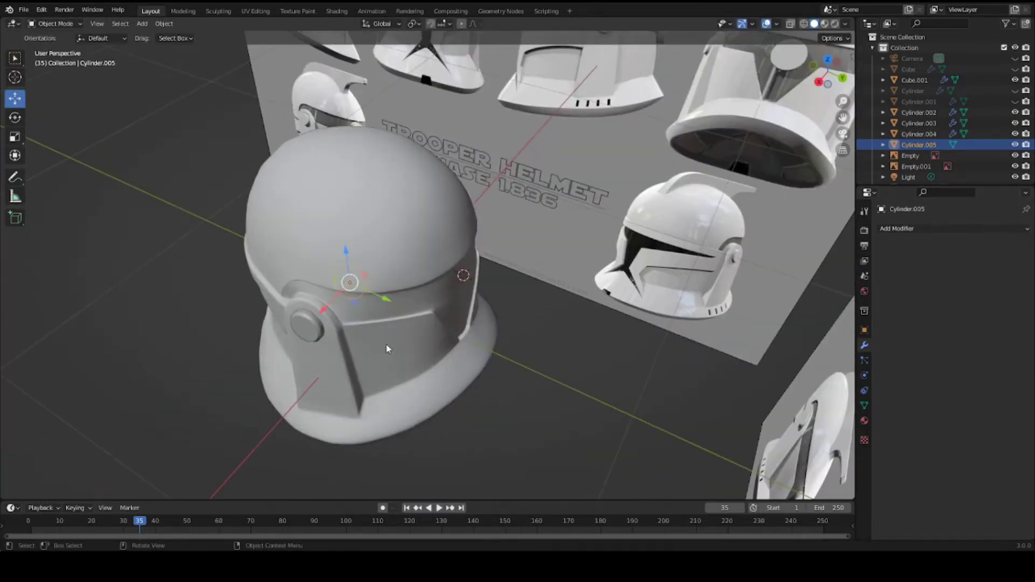
Step: Move the duplicated cap backward along Y and snap it to the 3D cursor on the helmet's back
{"action": "key", "text": "g"}
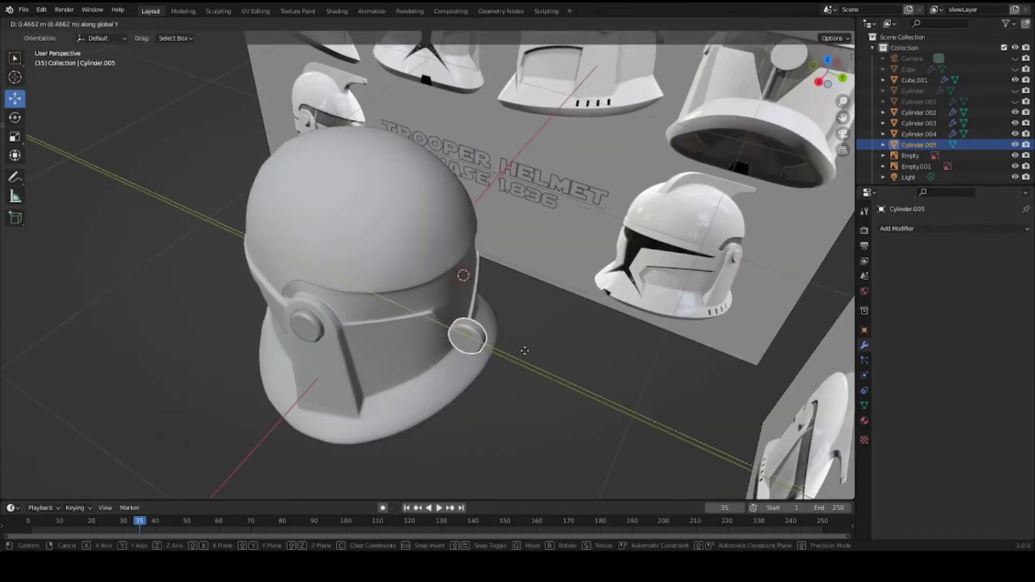
{"action": "left_click", "coordinate": [519, 368]}
{"action": "middle_click_drag", "start_coordinate": [519, 369], "coordinate": [471, 335]}
{"action": "key", "text": "shift+s"}
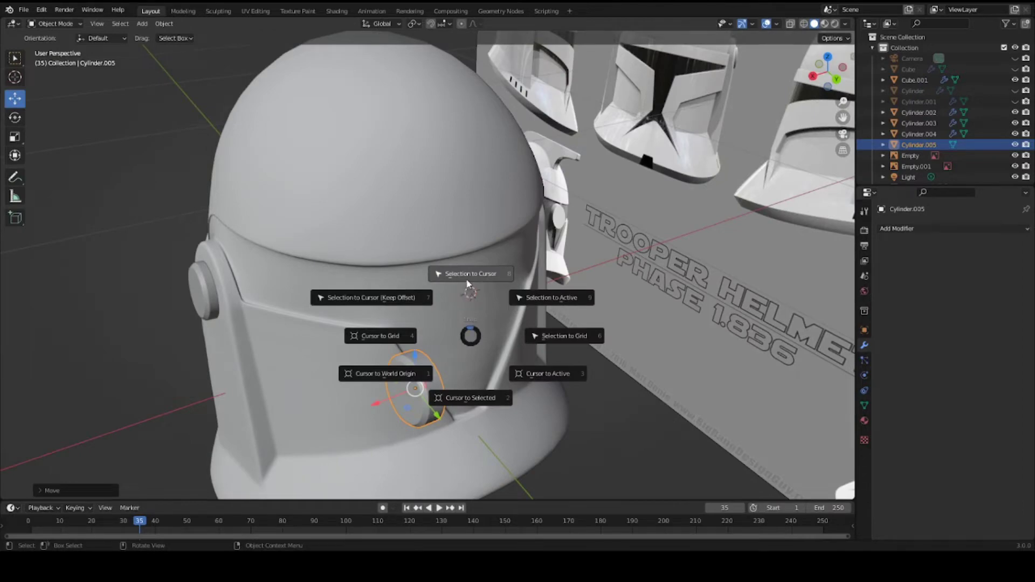
{"action": "left_click", "coordinate": [471, 274]}
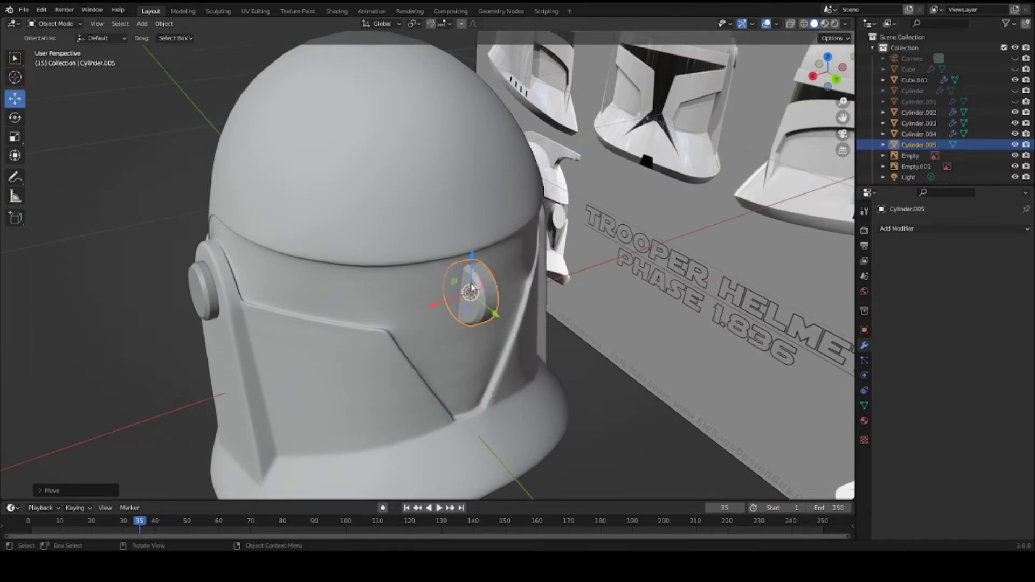
Step: Clear the duplicated cap's rotation and rotate it 90° around the X axis
{"action": "scroll", "coordinate": [566, 346], "scroll_direction": "up", "scroll_amount": 5}
{"action": "scroll", "coordinate": [566, 347], "scroll_direction": "down", "scroll_amount": 3}
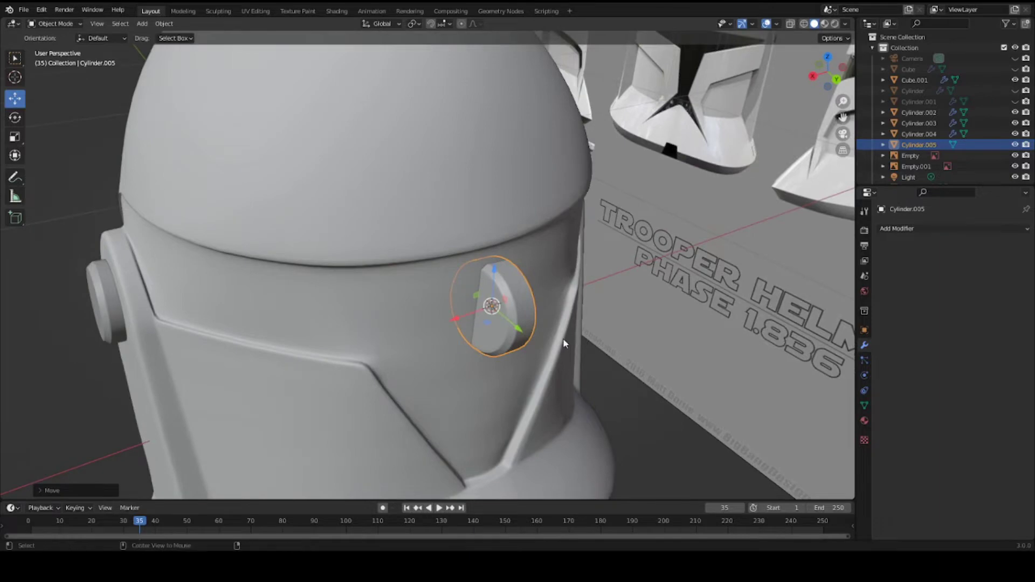
{"action": "key", "text": "alt+r"}
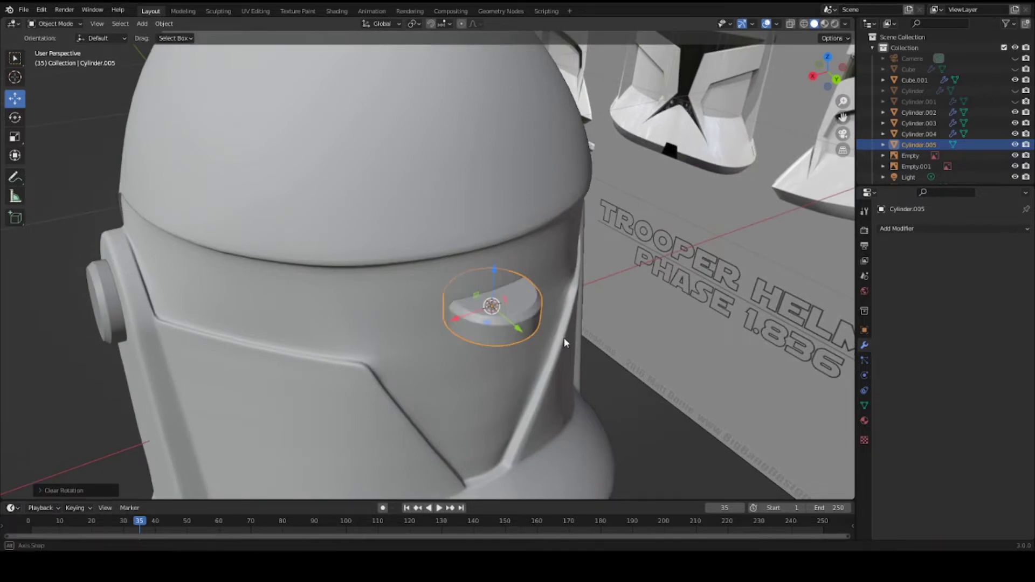
{"action": "middle_click_drag", "start_coordinate": [564, 337], "coordinate": [580, 305]}
{"action": "key", "text": "r"}
{"action": "right_click", "coordinate": [579, 306]}
{"action": "key", "text": "r"}
{"action": "key", "text": "x"}
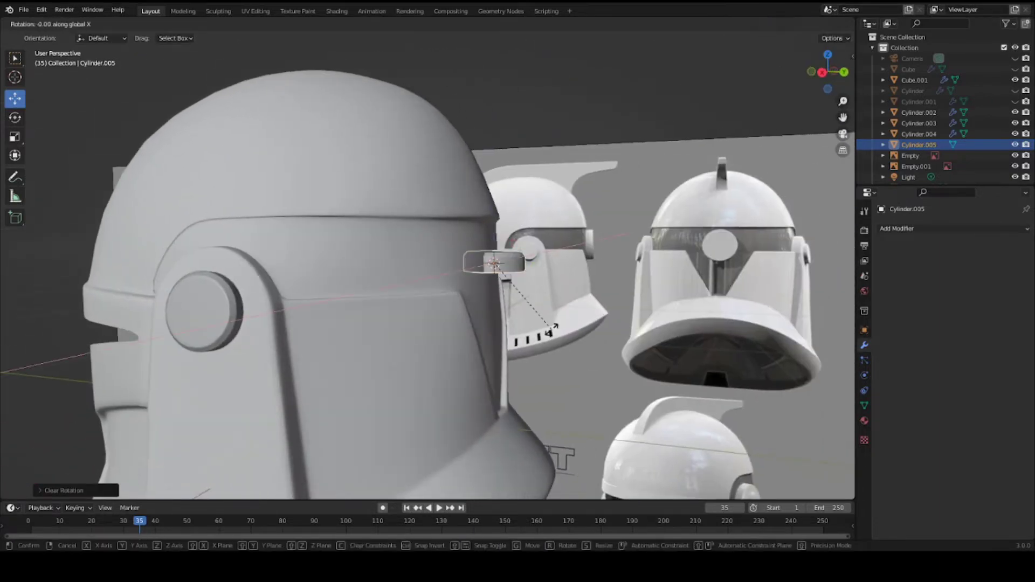
{"action": "right_click", "coordinate": [455, 354]}
{"action": "type", "text": "rx90"}
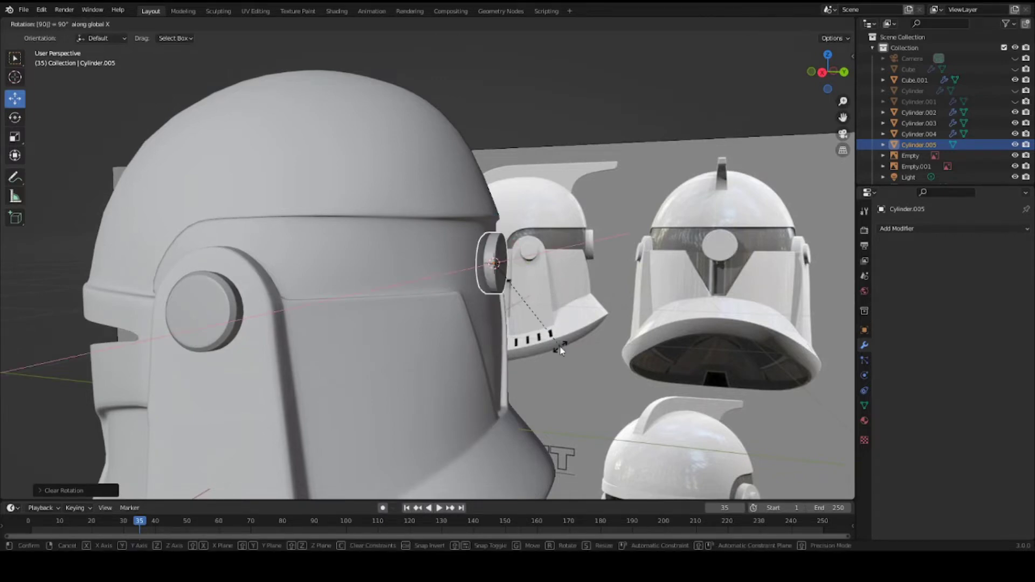
{"action": "key", "text": "Return"}
Step: Rotate the rear cap 180° around the Z axis so its bevelled face points outward
{"action": "scroll", "coordinate": [558, 347], "scroll_direction": "up", "scroll_amount": 3}
{"action": "middle_click_drag", "start_coordinate": [557, 347], "coordinate": [507, 367]}
{"action": "scroll", "coordinate": [493, 353], "scroll_direction": "up", "scroll_amount": 2}
{"action": "key", "text": "r"}
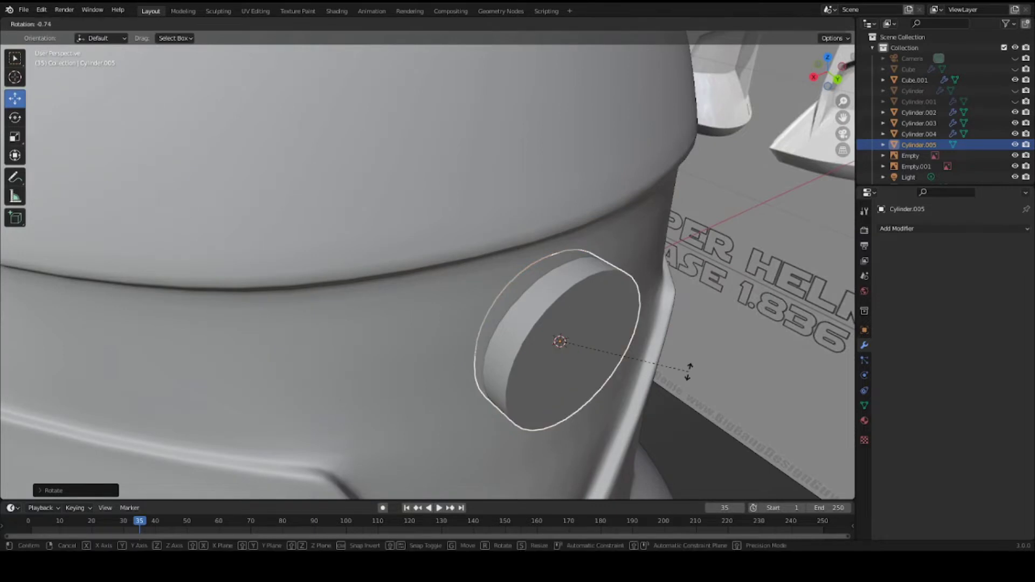
{"action": "key", "text": "z"}
{"action": "right_click", "coordinate": [545, 414]}
{"action": "key", "text": "r"}
{"action": "type", "text": "z"}
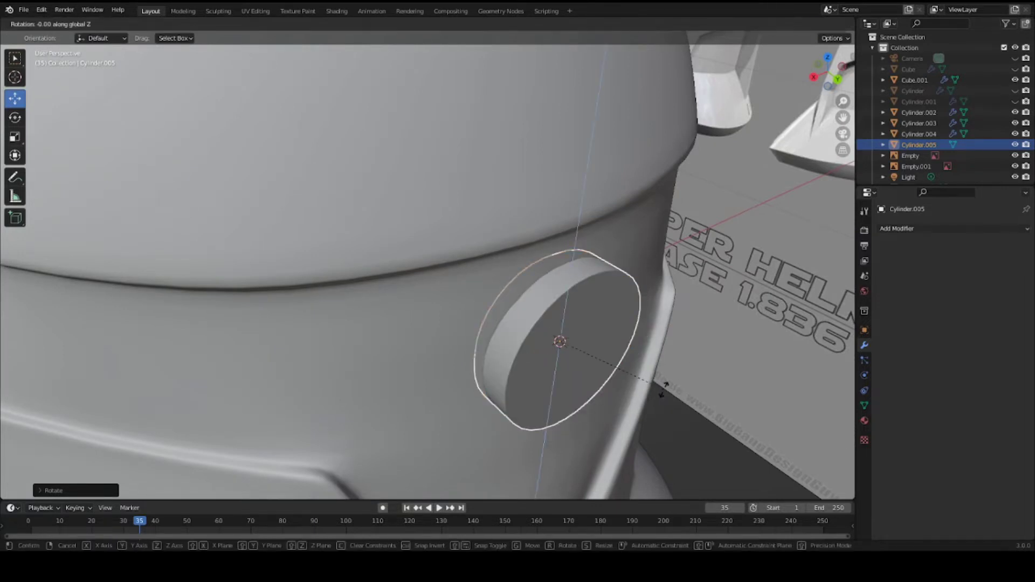
{"action": "type", "text": "180"}
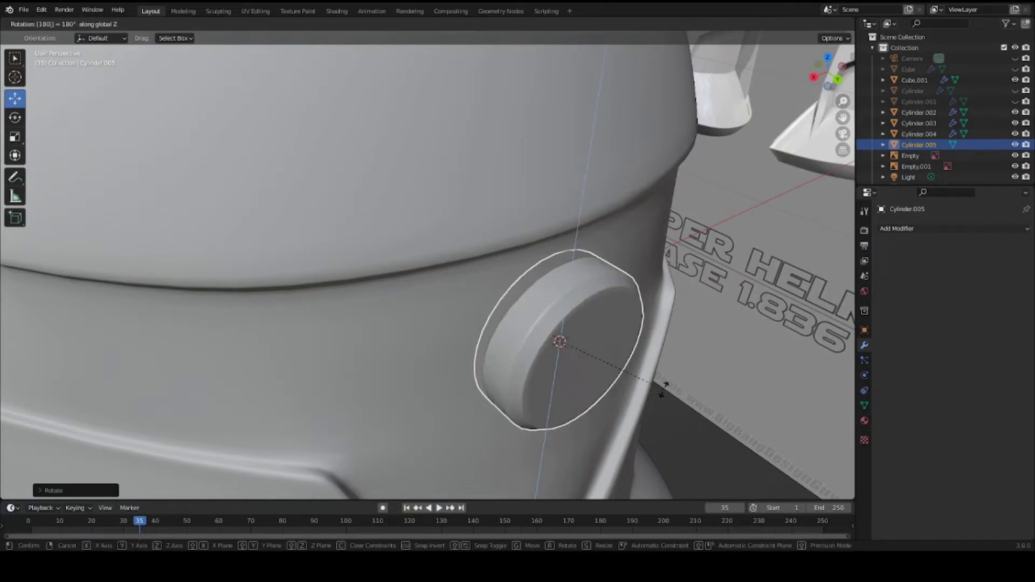
{"action": "left_click", "coordinate": [662, 388]}
Step: Enlarge and reposition the rear cap in right view, tilting it around X to follow the reference
{"action": "scroll", "coordinate": [650, 380], "scroll_direction": "down", "scroll_amount": 3}
{"action": "middle_click_drag", "start_coordinate": [585, 350], "coordinate": [565, 325]}
{"action": "key", "text": "KP_3"}
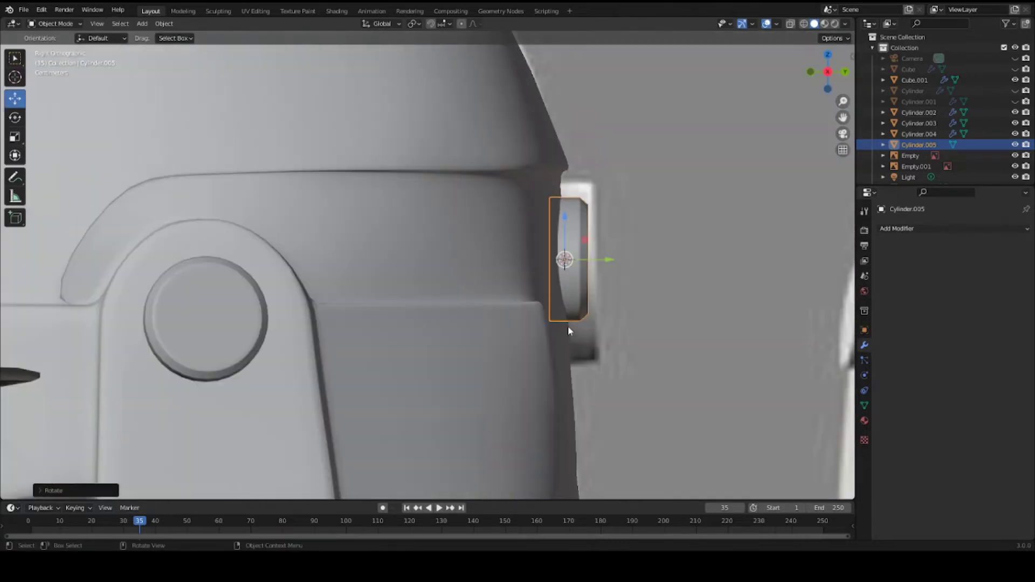
{"action": "key", "text": "s"}
{"action": "left_click", "coordinate": [608, 320]}
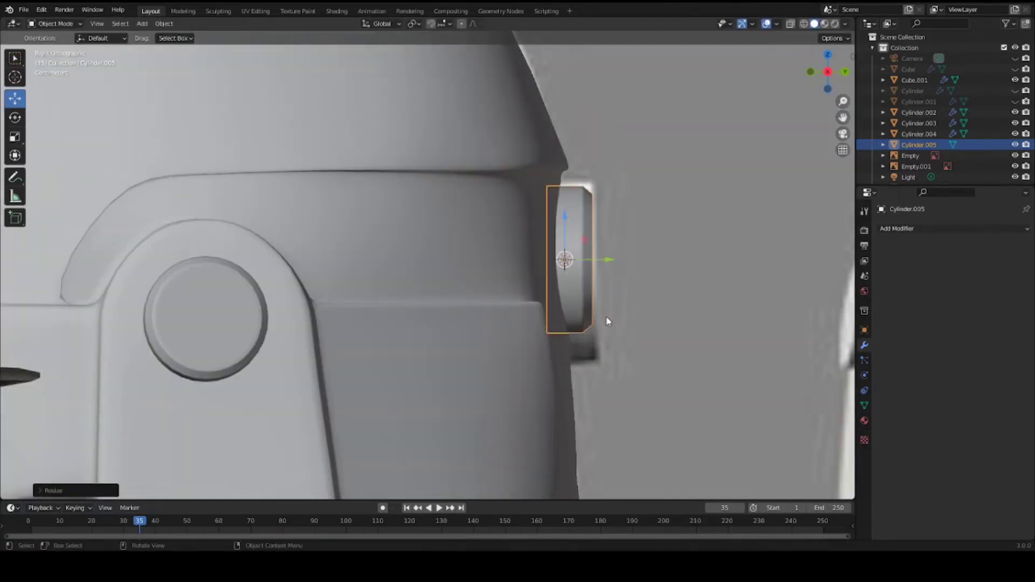
{"action": "key", "text": "g"}
{"action": "left_click", "coordinate": [605, 330]}
{"action": "key", "text": "r"}
{"action": "key", "text": "x"}
{"action": "left_click", "coordinate": [665, 343]}
{"action": "key", "text": "s"}
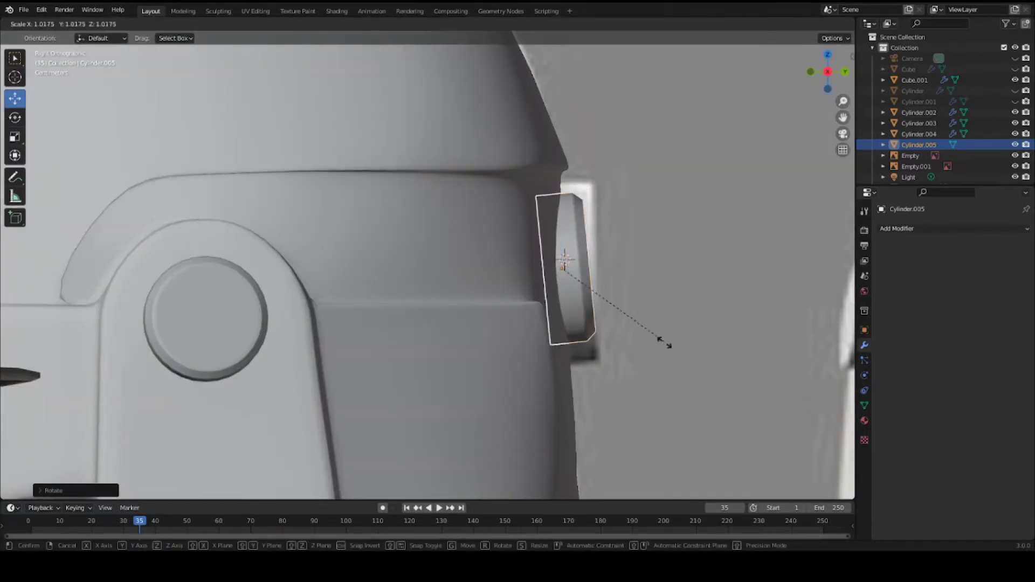
{"action": "left_click", "coordinate": [672, 373]}
Step: Fine-tune the rear cap's tilt around X, its height along Z and its scale to match the reference
{"action": "key", "text": "r"}
{"action": "key", "text": "x"}
{"action": "left_click", "coordinate": [669, 380]}
{"action": "key", "text": "g"}
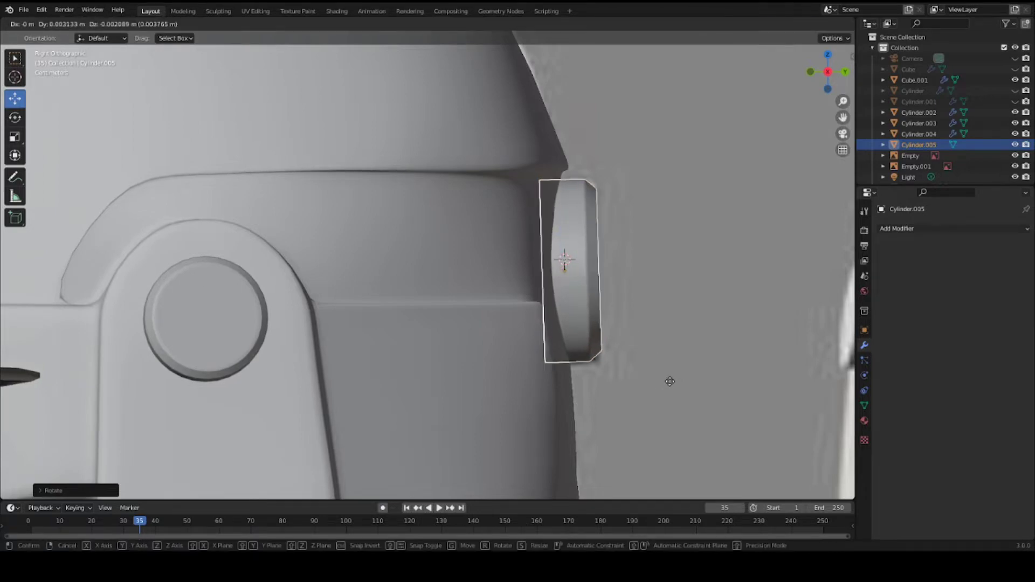
{"action": "right_click", "coordinate": [672, 384]}
{"action": "key", "text": "g"}
{"action": "key", "text": "z"}
{"action": "left_click", "coordinate": [657, 379]}
{"action": "key", "text": "s"}
{"action": "left_click", "coordinate": [659, 376]}
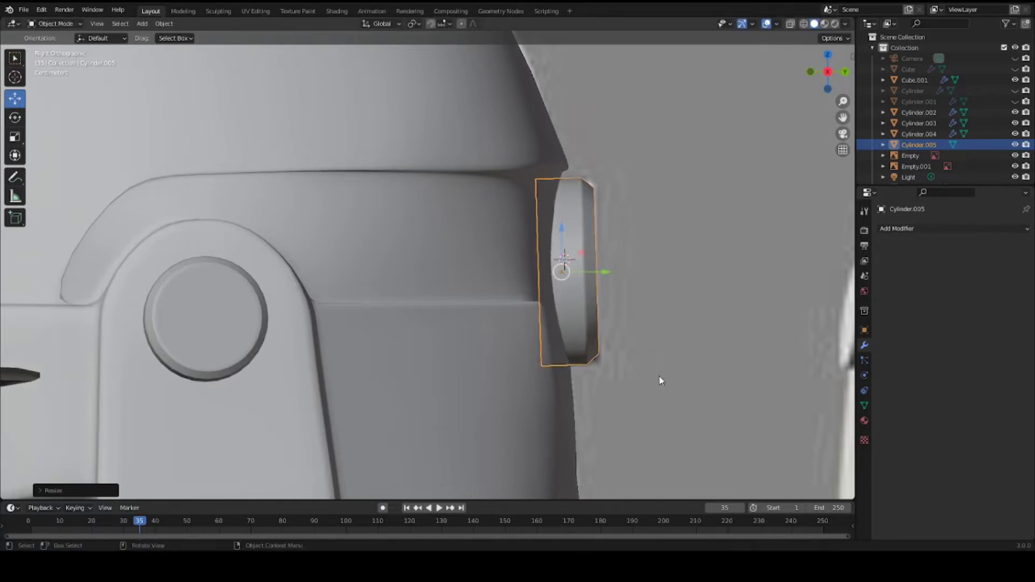
Step: Deselect the rear cap, save the file and view the helmet from the side
{"action": "scroll", "coordinate": [658, 376], "scroll_direction": "down", "scroll_amount": 3}
{"action": "left_click", "coordinate": [645, 371]}
{"action": "middle_click_drag", "start_coordinate": [644, 356], "coordinate": [581, 306]}
{"action": "key", "text": "ctrl+s"}
{"action": "scroll", "coordinate": [529, 339], "scroll_direction": "down", "scroll_amount": 2}
{"action": "scroll", "coordinate": [402, 335], "scroll_direction": "down", "scroll_amount": 3}
{"action": "scroll", "coordinate": [581, 306], "scroll_direction": "up", "scroll_amount": 2}
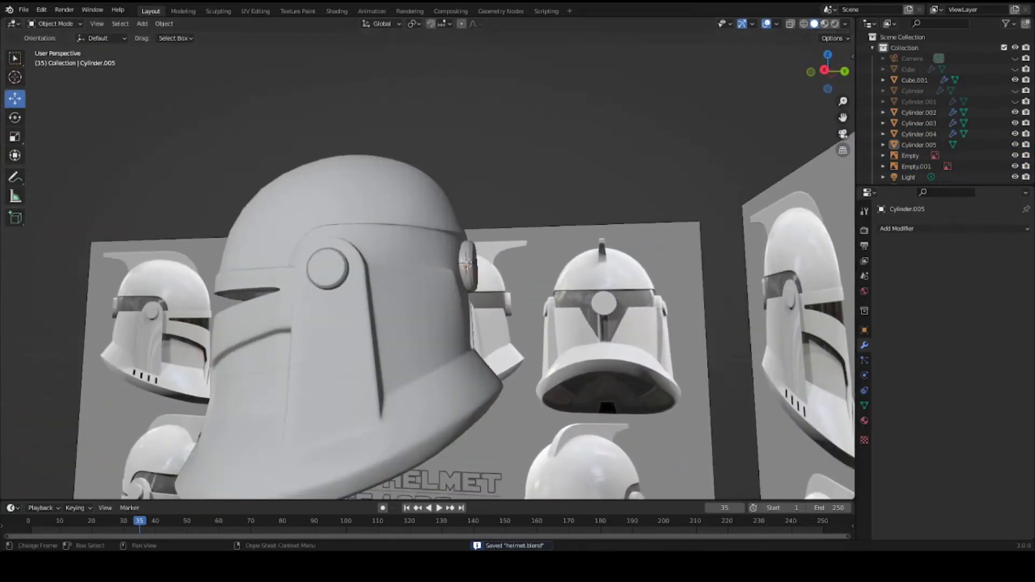
Step: Snap the 3D cursor to a selected centre-line element on top of the helmet dome, where the crest begins
{"action": "key", "text": "KP_3"}
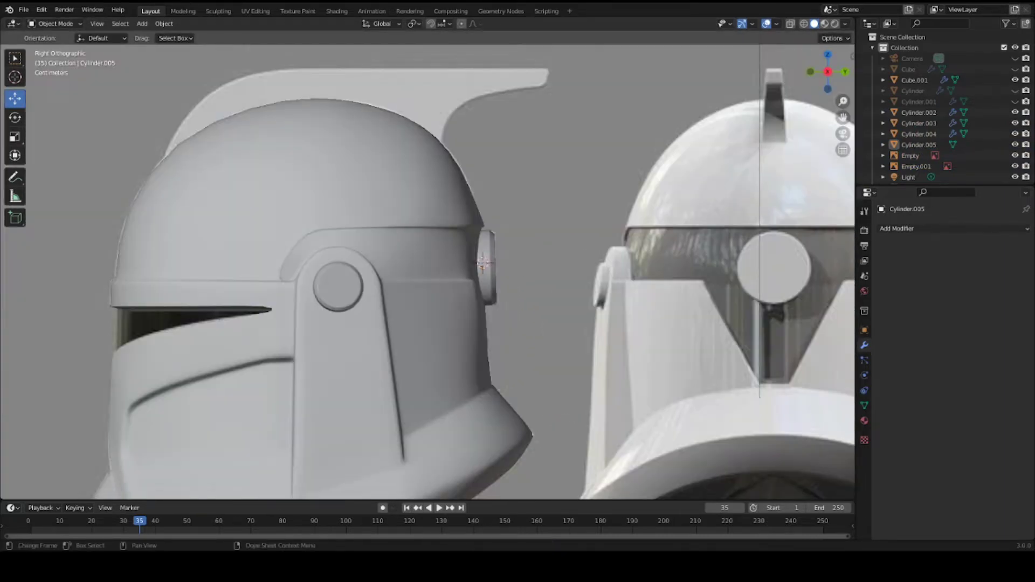
{"action": "middle_click_drag", "start_coordinate": [307, 83], "coordinate": [441, 265], "text": "shift"}
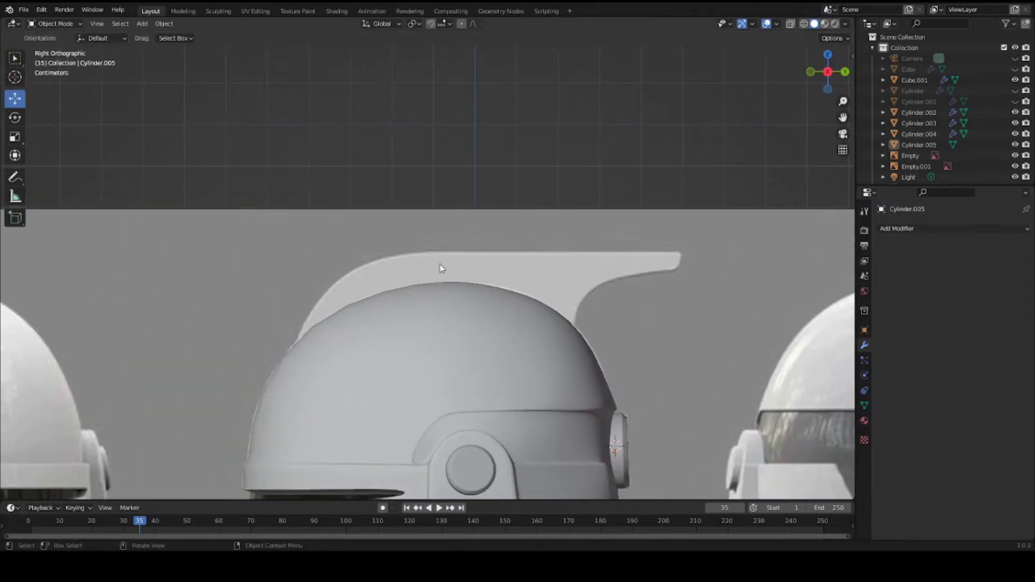
{"action": "scroll", "coordinate": [464, 271], "scroll_direction": "up", "scroll_amount": 4}
{"action": "scroll", "coordinate": [431, 292], "scroll_direction": "down", "scroll_amount": 5}
{"action": "scroll", "coordinate": [411, 279], "scroll_direction": "up", "scroll_amount": 3}
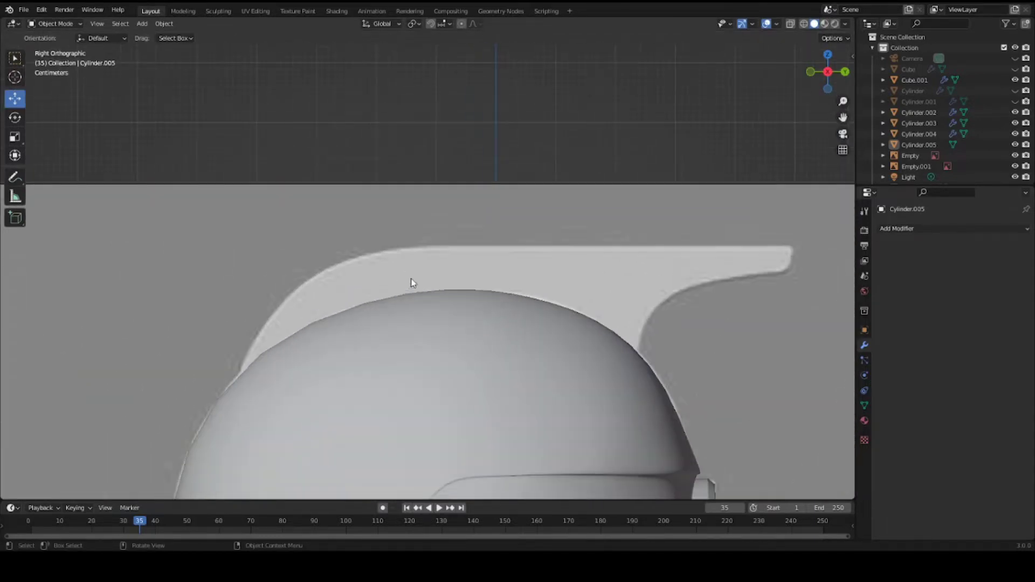
{"action": "scroll", "coordinate": [416, 285], "scroll_direction": "down", "scroll_amount": 4}
{"action": "middle_click_drag", "start_coordinate": [416, 280], "coordinate": [457, 364]}
{"action": "left_click", "coordinate": [456, 364]}
{"action": "key", "text": "Tab"}
{"action": "middle_click_drag", "start_coordinate": [380, 323], "coordinate": [423, 325]}
{"action": "left_click", "coordinate": [418, 287]}
{"action": "scroll", "coordinate": [419, 290], "scroll_direction": "up", "scroll_amount": 2}
{"action": "key", "text": "shift+s"}
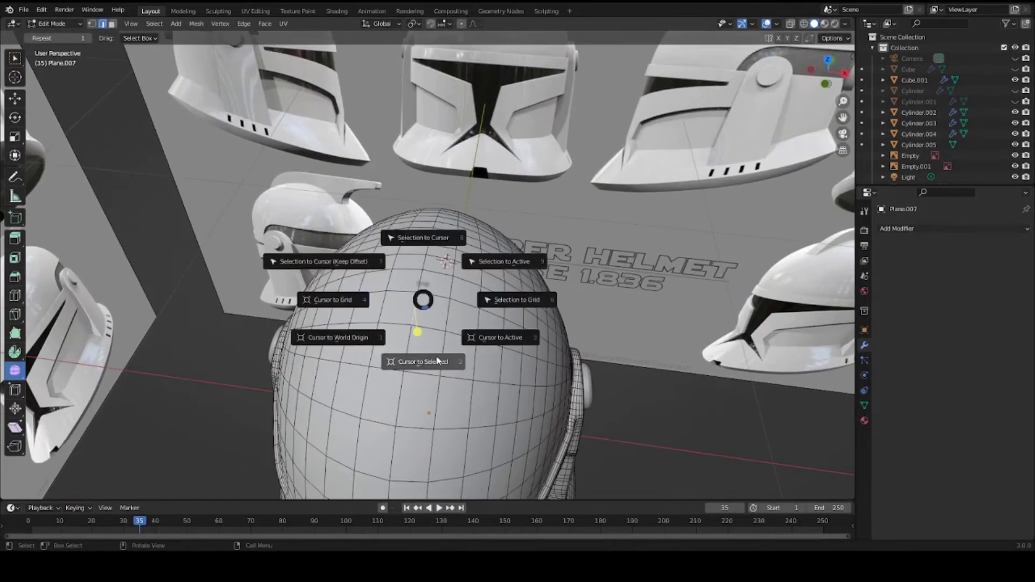
{"action": "left_click", "coordinate": [431, 359]}
{"action": "mouse_move", "coordinate": [415, 306]}
{"action": "middle_mouse_down"}
{"action": "mouse_move", "coordinate": [403, 312]}
{"action": "mouse_move", "coordinate": [374, 280]}
{"action": "mouse_move", "coordinate": [401, 292]}
{"action": "middle_mouse_up"}
{"action": "key", "text": "Tab"}
{"action": "scroll", "coordinate": [402, 312], "scroll_direction": "down", "scroll_amount": 2}
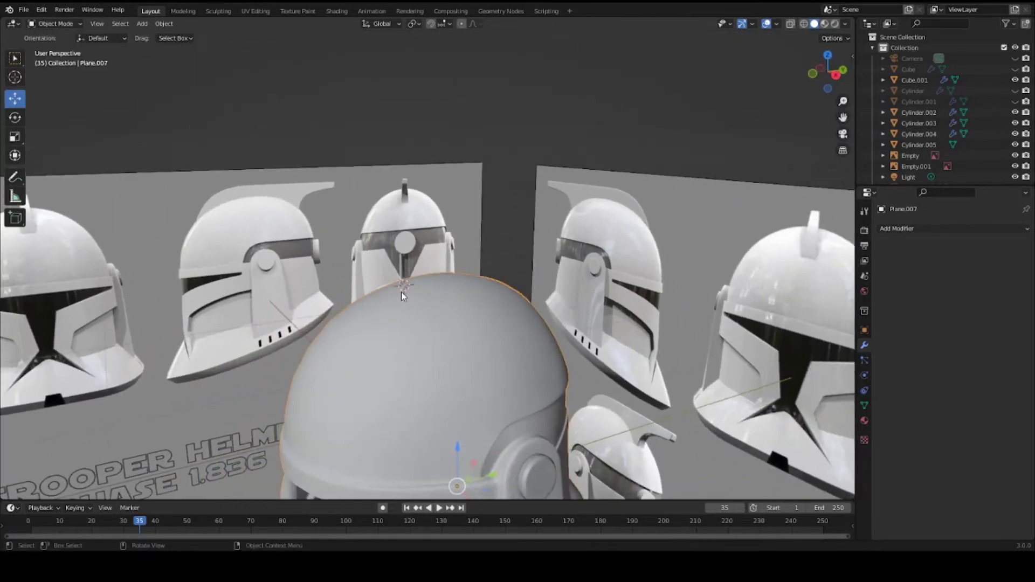
Step: Add a cube at the 3D cursor and scale it down to a small block for the crest
{"action": "key", "text": "shift+a"}
{"action": "mouse_move", "coordinate": [398, 292]}
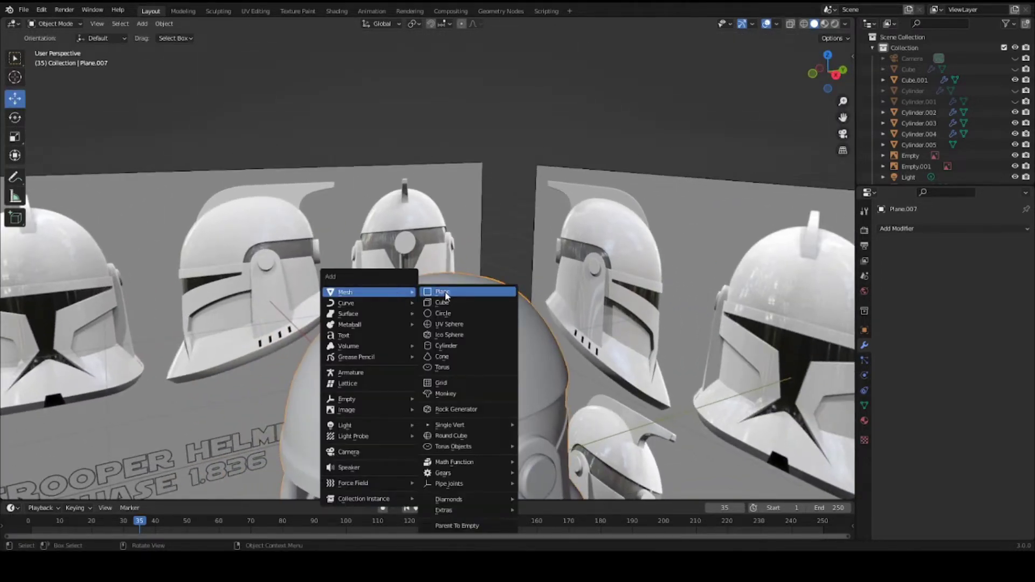
{"action": "left_click", "coordinate": [453, 304]}
{"action": "scroll", "coordinate": [485, 294], "scroll_direction": "down", "scroll_amount": 5}
{"action": "key", "text": "s"}
{"action": "middle_click_drag", "start_coordinate": [472, 297], "coordinate": [490, 310]}
{"action": "left_click", "coordinate": [434, 279]}
{"action": "scroll", "coordinate": [434, 280], "scroll_direction": "up", "scroll_amount": 5}
{"action": "scroll", "coordinate": [491, 310], "scroll_direction": "down", "scroll_amount": 2}
{"action": "scroll", "coordinate": [490, 310], "scroll_direction": "up", "scroll_amount": 5}
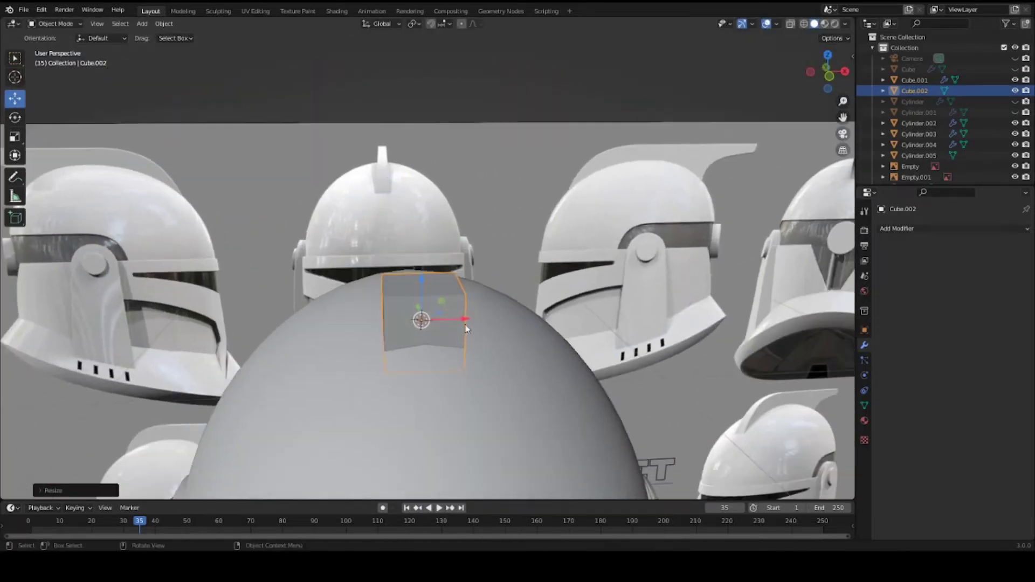
Step: Narrow the cube to about half its width along X and raise it along Z to match the crest in front view
{"action": "middle_click_drag", "start_coordinate": [426, 319], "coordinate": [365, 281]}
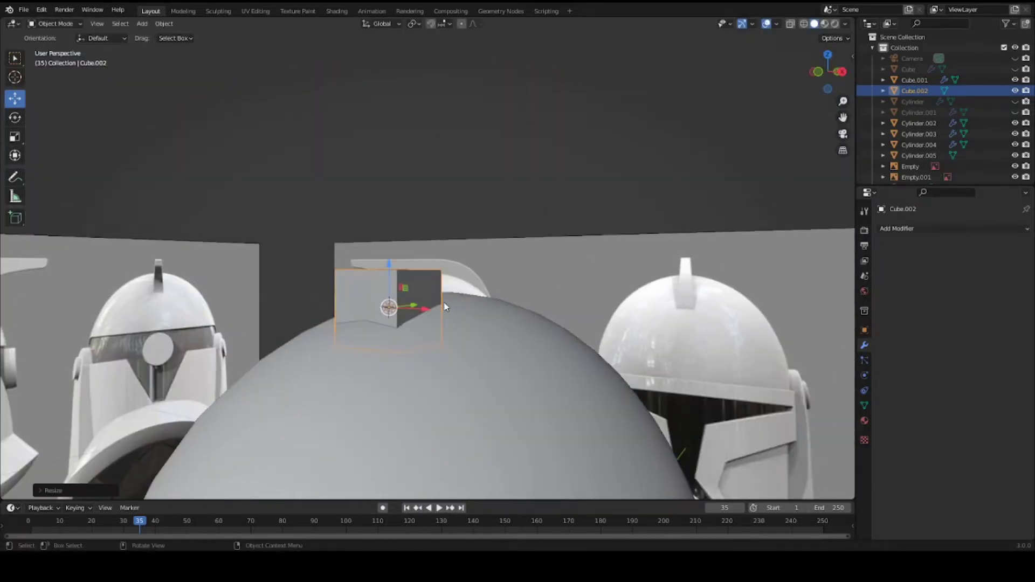
{"action": "key", "text": "KP_3"}
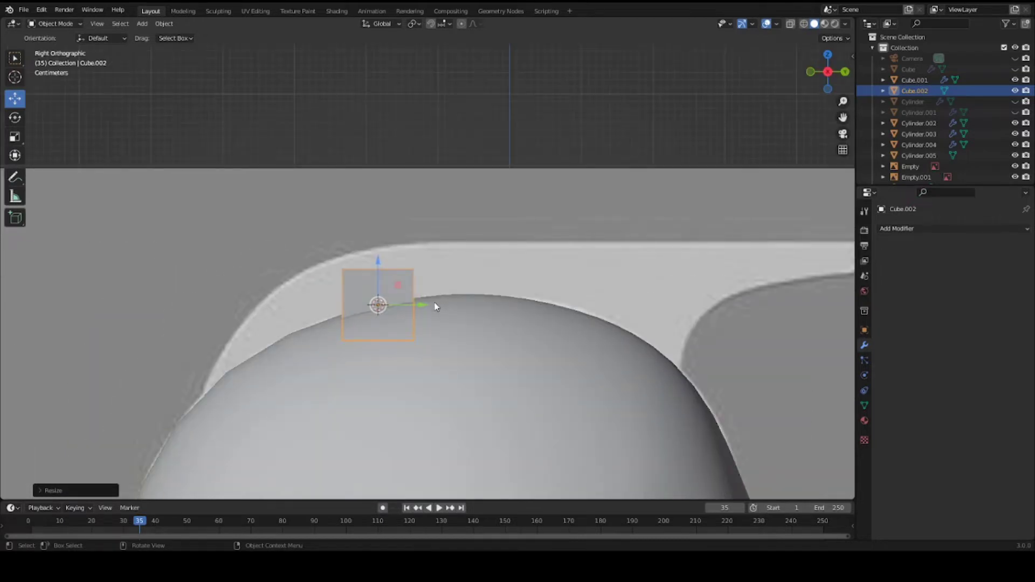
{"action": "key", "text": "KP_1"}
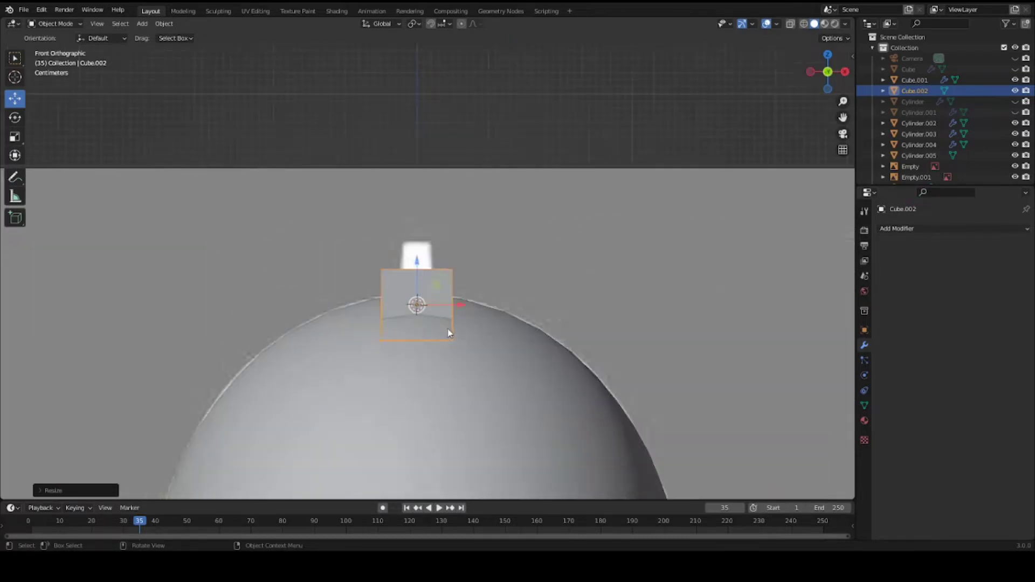
{"action": "scroll", "coordinate": [452, 335], "scroll_direction": "down", "scroll_amount": 1}
{"action": "scroll", "coordinate": [615, 331], "scroll_direction": "up", "scroll_amount": 3}
{"action": "key", "text": "s"}
{"action": "key", "text": "x"}
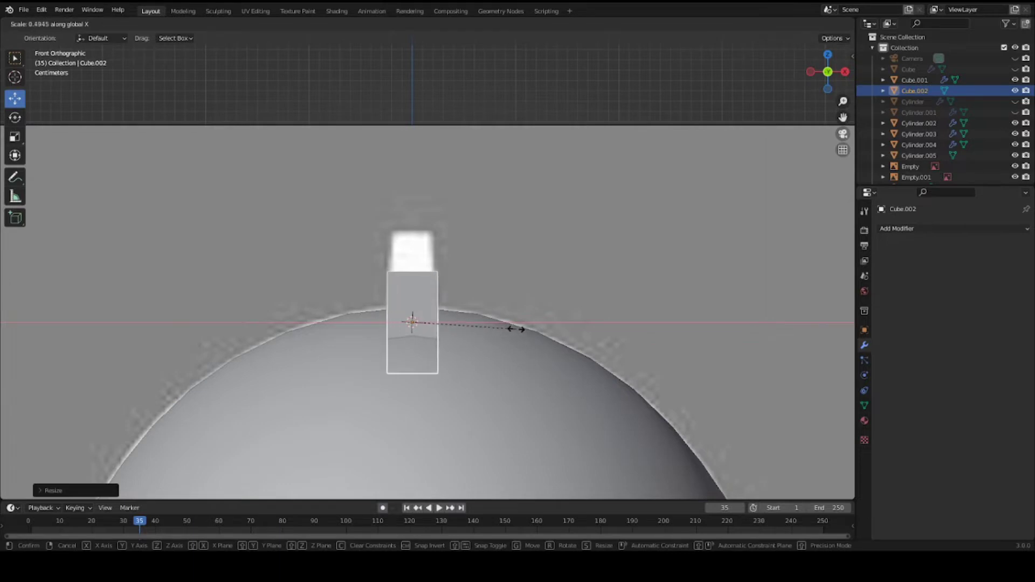
{"action": "left_click", "coordinate": [511, 335]}
{"action": "key", "text": "g"}
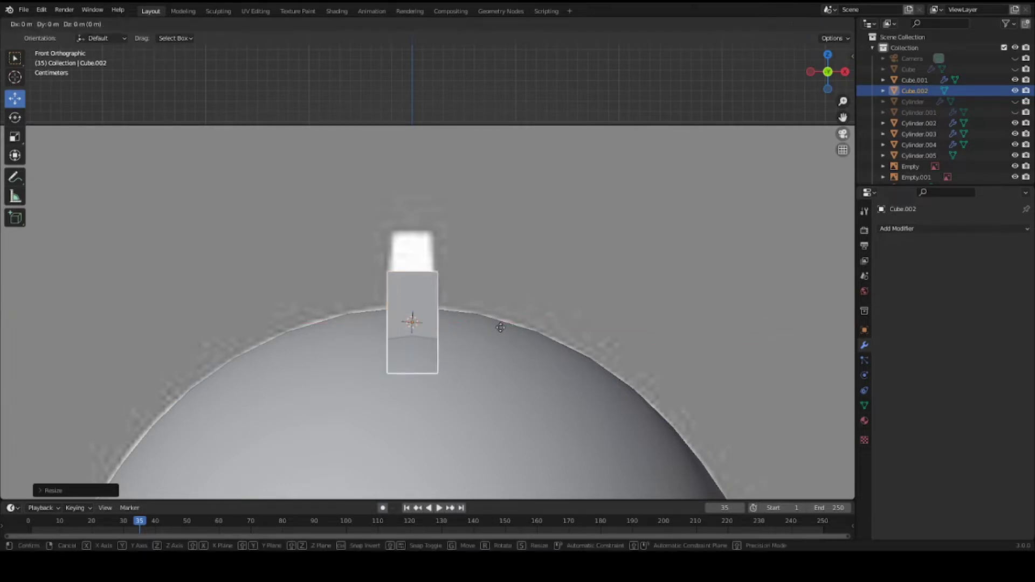
{"action": "key", "text": "z"}
{"action": "left_click", "coordinate": [488, 285]}
{"action": "scroll", "coordinate": [487, 295], "scroll_direction": "up", "scroll_amount": 3}
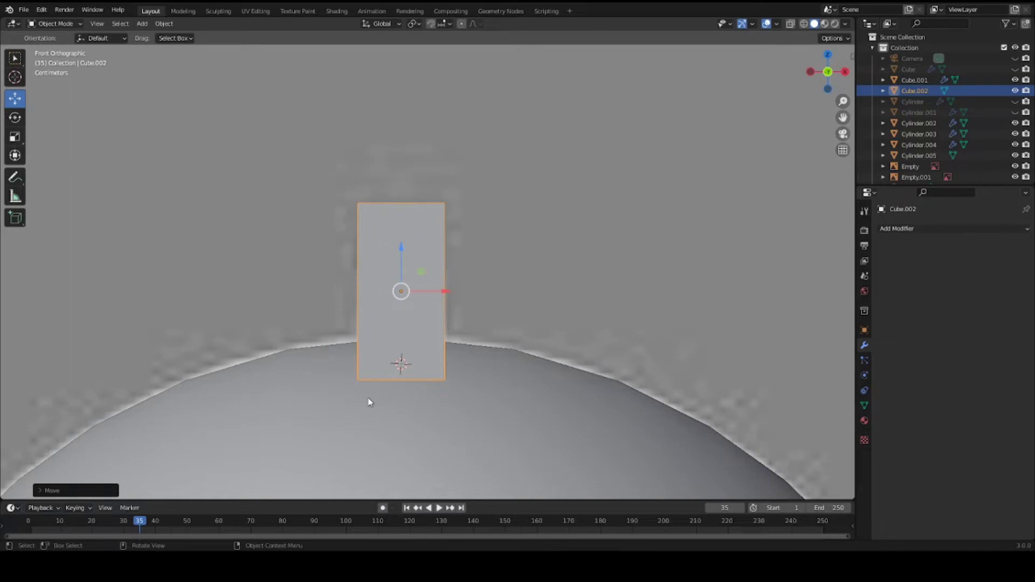
Step: Put the cube into Edit Mode in right view with see-through wireframe shading and clear the full mesh selection
{"action": "key", "text": "KP_3"}
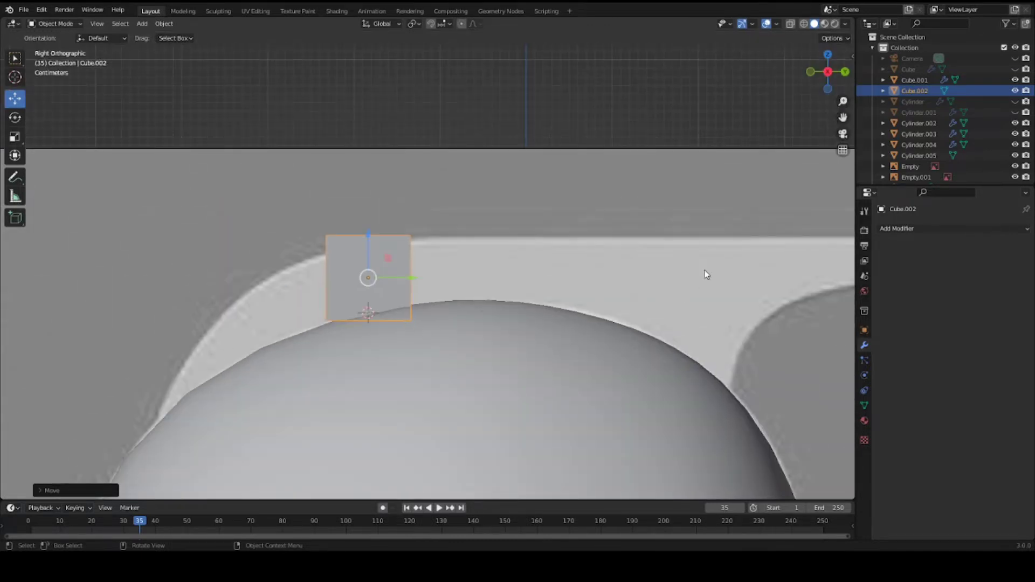
{"action": "middle_click_drag", "start_coordinate": [428, 264], "coordinate": [503, 279]}
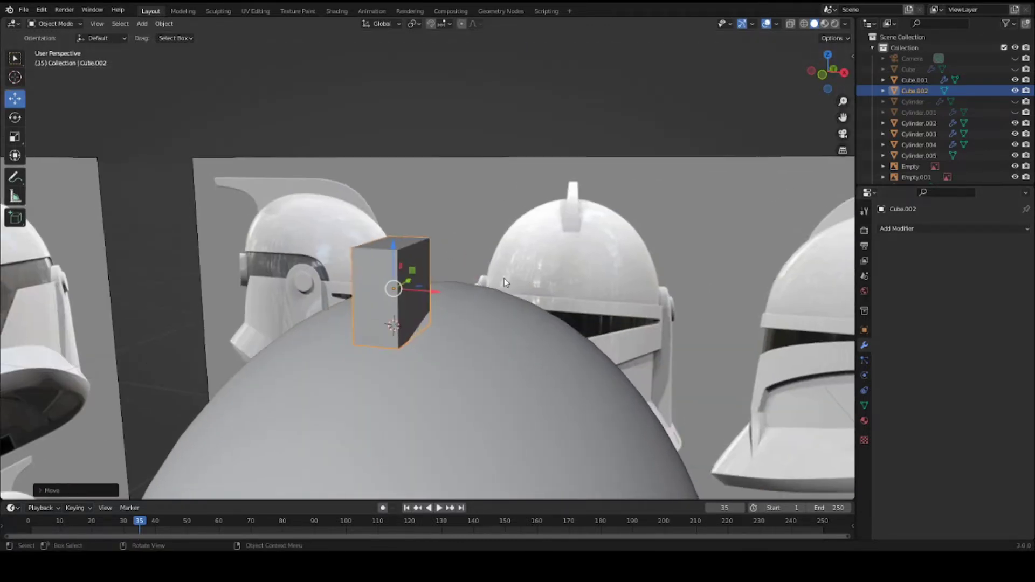
{"action": "key", "text": "KP_3"}
{"action": "scroll", "coordinate": [494, 290], "scroll_direction": "down", "scroll_amount": 3}
{"action": "key", "text": "Tab"}
{"action": "scroll", "coordinate": [439, 311], "scroll_direction": "up", "scroll_amount": 5}
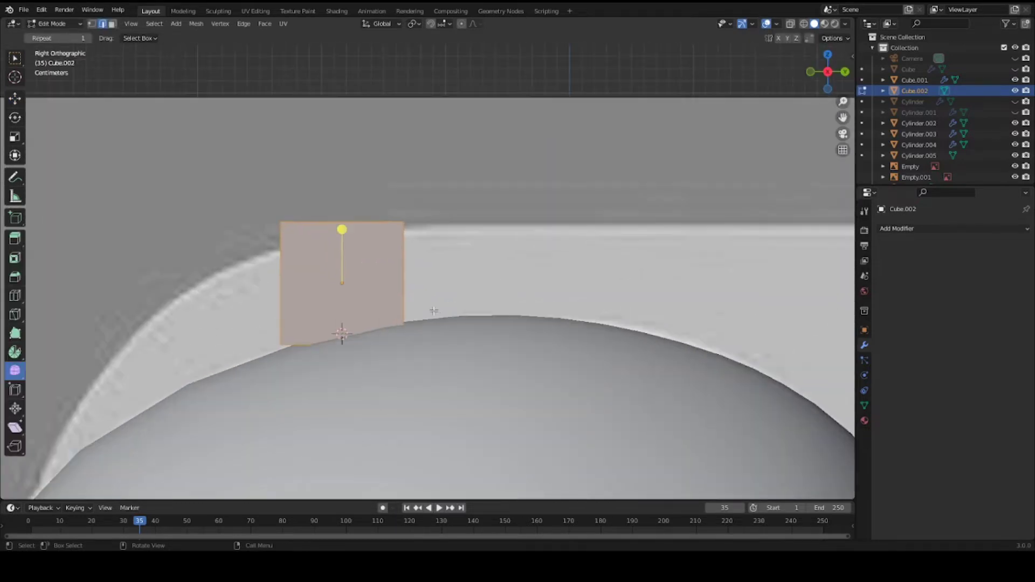
{"action": "middle_click_drag", "start_coordinate": [384, 303], "coordinate": [523, 274], "text": "shift"}
{"action": "key", "text": "alt+z"}
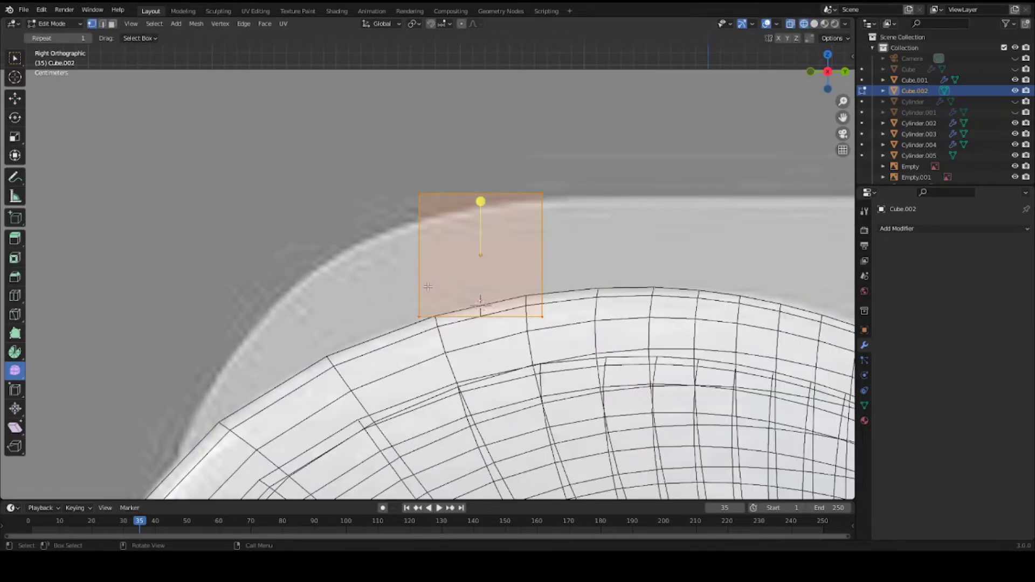
{"action": "key", "text": "alt+a"}
{"action": "key", "text": "c"}
{"action": "right_click", "coordinate": [418, 318]}
{"action": "key", "text": "z"}
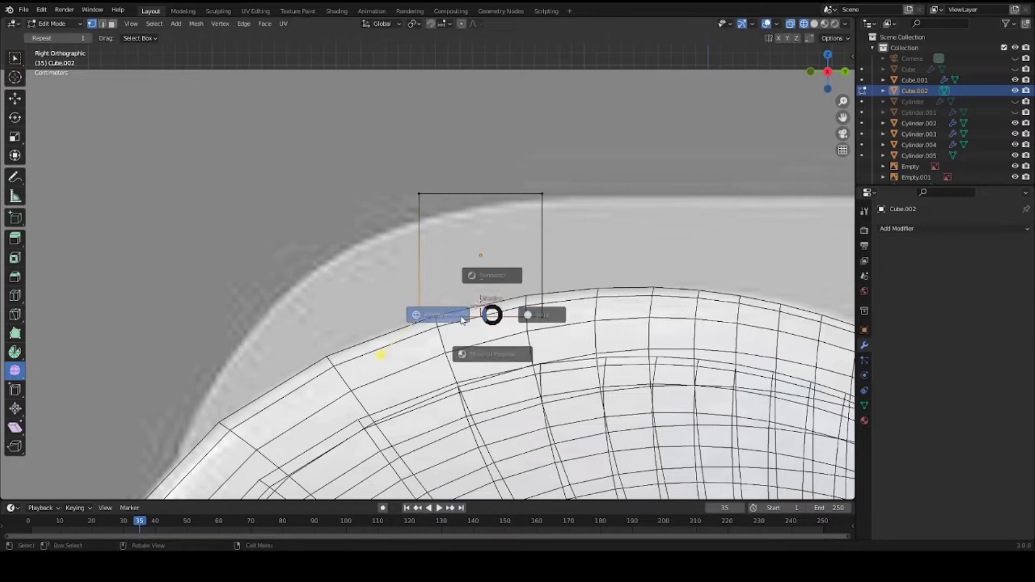
{"action": "left_click", "coordinate": [451, 317]}
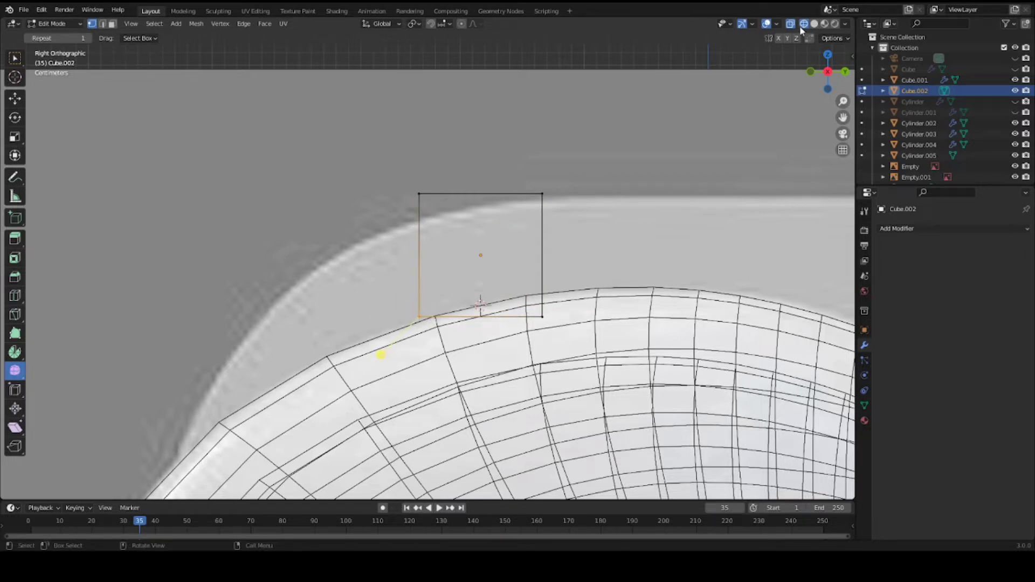
{"action": "scroll", "coordinate": [404, 173], "scroll_direction": "up", "scroll_amount": 3}
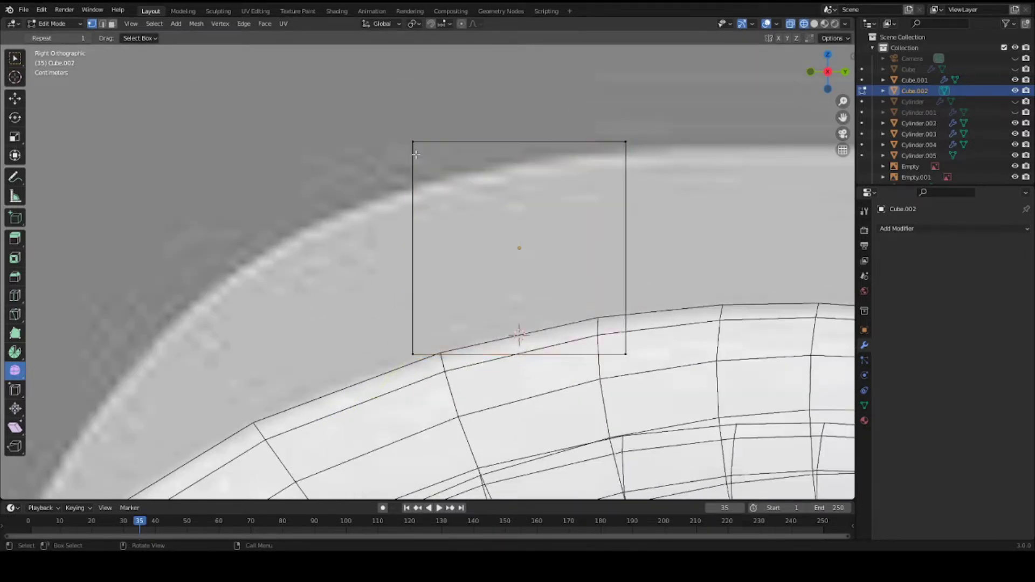
Step: Move the cube's upper front vertices down onto the outer curve of the reference crest
{"action": "key", "text": "c"}
{"action": "left_click", "coordinate": [416, 145]}
{"action": "right_click", "coordinate": [416, 145]}
{"action": "key", "text": "g"}
{"action": "left_click", "coordinate": [415, 195]}
{"action": "key", "text": "a"}
{"action": "key", "text": "a"}
Step: Lower the cube's bottom front vertices along Z so they sink just below the dome surface
{"action": "key", "text": "c"}
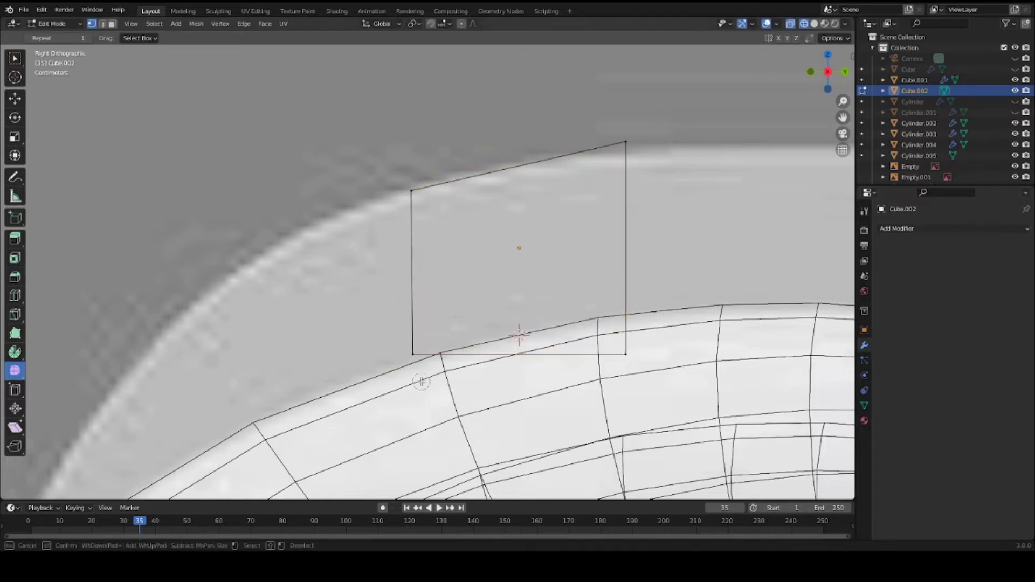
{"action": "left_click", "coordinate": [417, 358]}
{"action": "right_click", "coordinate": [418, 356]}
{"action": "scroll", "coordinate": [453, 318], "scroll_direction": "down", "scroll_amount": 4}
{"action": "key", "text": "g"}
{"action": "key", "text": "z"}
{"action": "left_click", "coordinate": [486, 299]}
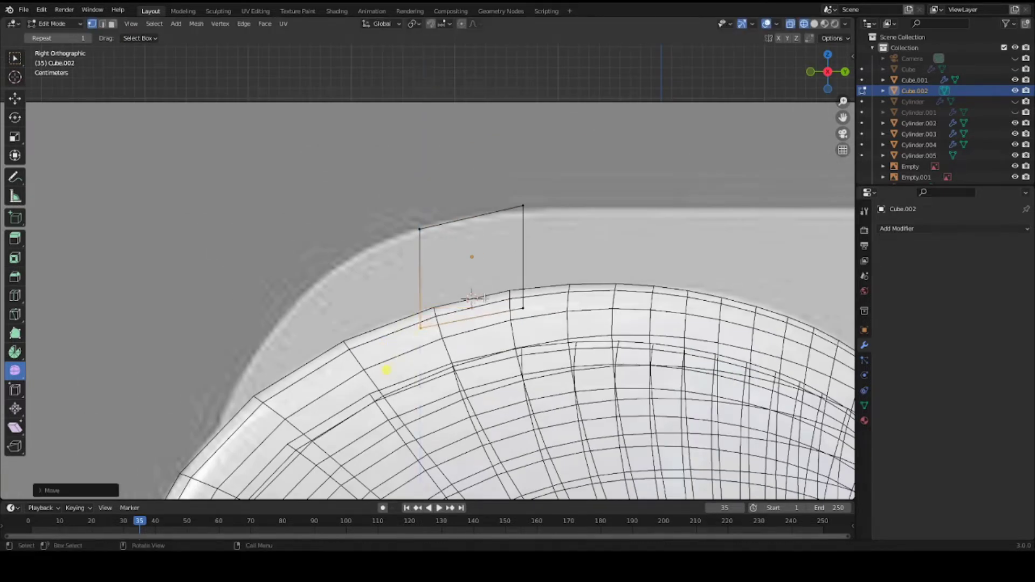
Step: Extrude the cube's front face forward and down to follow the reference crest's curve
{"action": "scroll", "coordinate": [485, 298], "scroll_direction": "down", "scroll_amount": 2}
{"action": "key", "text": "a"}
{"action": "left_click", "coordinate": [421, 242]}
{"action": "right_click", "coordinate": [422, 243]}
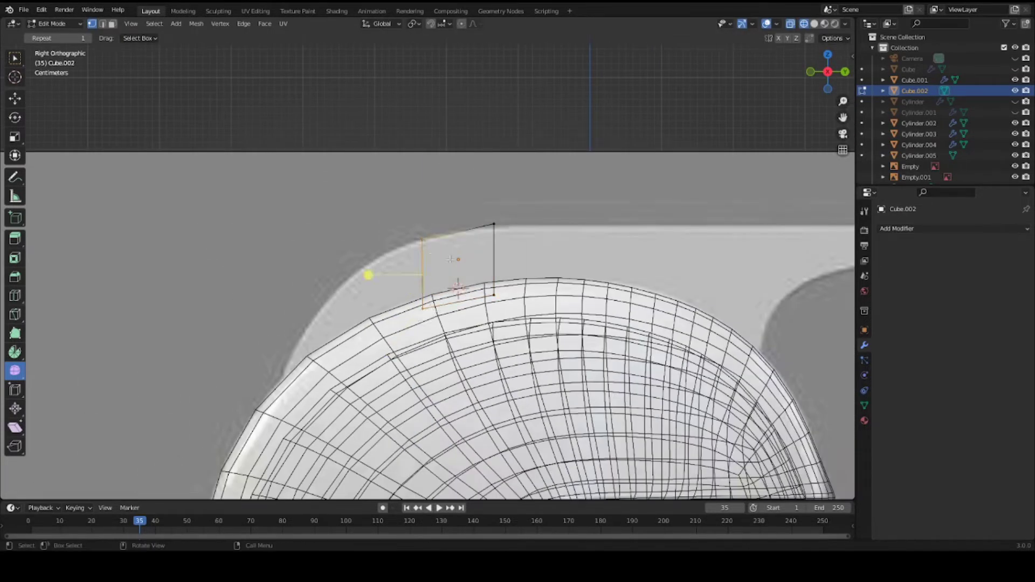
{"action": "key", "text": "e"}
{"action": "left_click", "coordinate": [380, 284]}
{"action": "key", "text": "g"}
{"action": "left_click", "coordinate": [393, 318]}
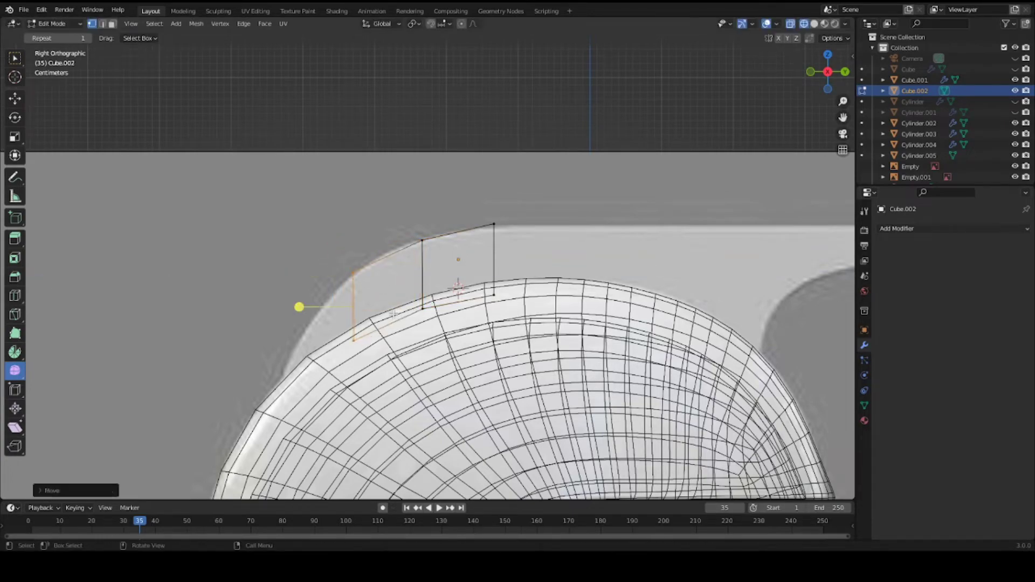
Step: Scale the extruded front face down slightly along Z to fit between the crest outline and the dome
{"action": "key", "text": "s"}
{"action": "right_click", "coordinate": [485, 339]}
{"action": "key", "text": "s"}
{"action": "key", "text": "z"}
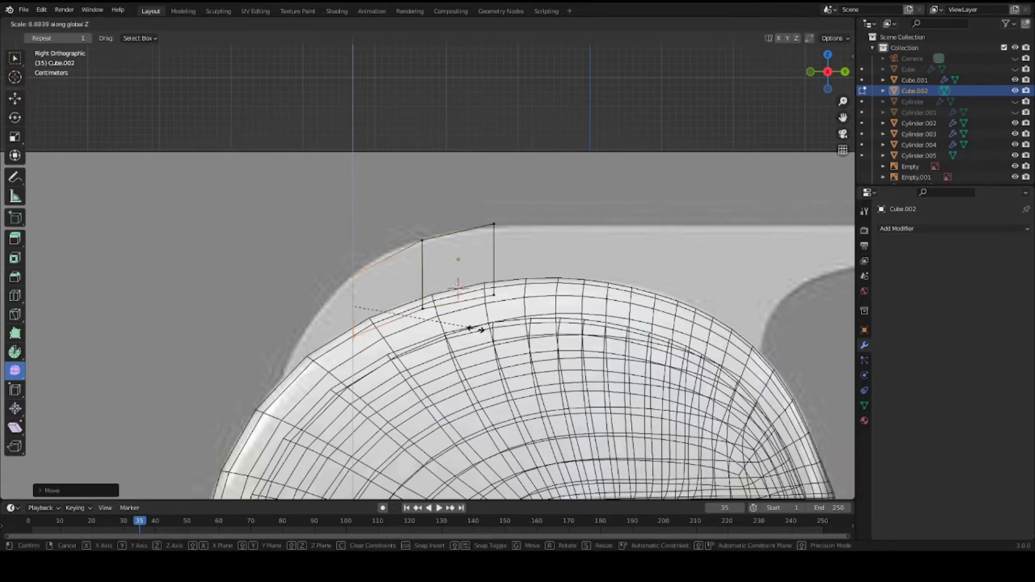
{"action": "left_click", "coordinate": [481, 337]}
Step: Try to resize the crest's front face further, along Z and uniformly, checking it in solid shading
{"action": "middle_click_drag", "start_coordinate": [402, 297], "coordinate": [487, 298]}
{"action": "key", "text": "KP_3"}
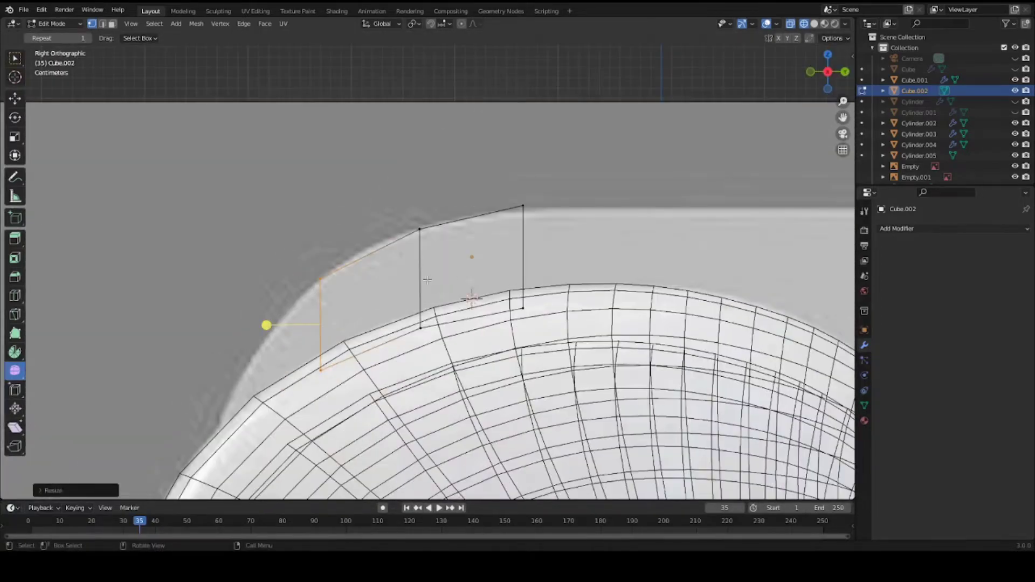
{"action": "key", "text": "s"}
{"action": "key", "text": "z"}
{"action": "left_click", "coordinate": [454, 308]}
{"action": "middle_click_drag", "start_coordinate": [391, 273], "coordinate": [497, 254]}
{"action": "key", "text": "z"}
{"action": "left_click", "coordinate": [629, 240]}
{"action": "key", "text": "s"}
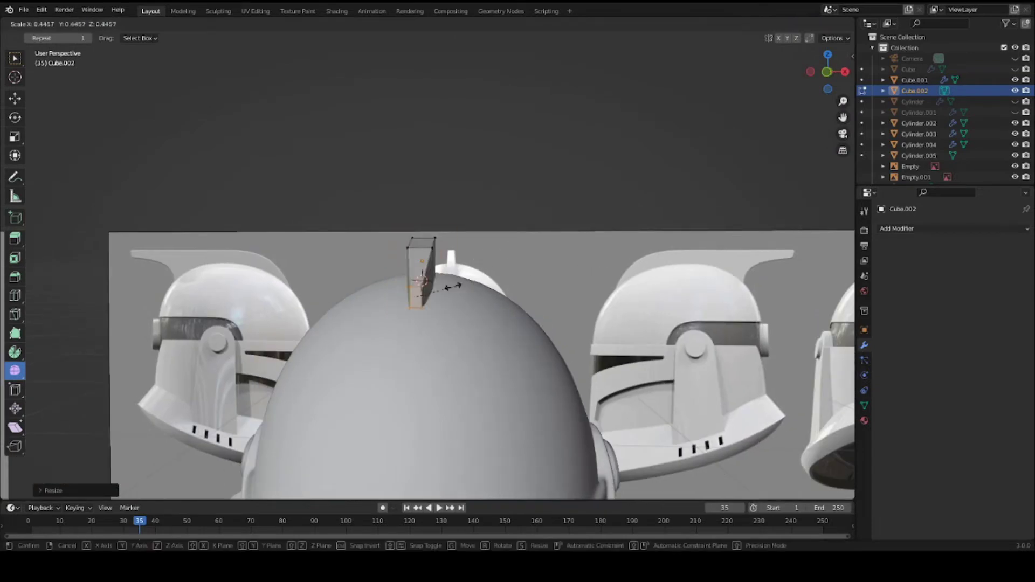
{"action": "left_click", "coordinate": [511, 281]}
{"action": "middle_click_drag", "start_coordinate": [521, 288], "coordinate": [492, 280]}
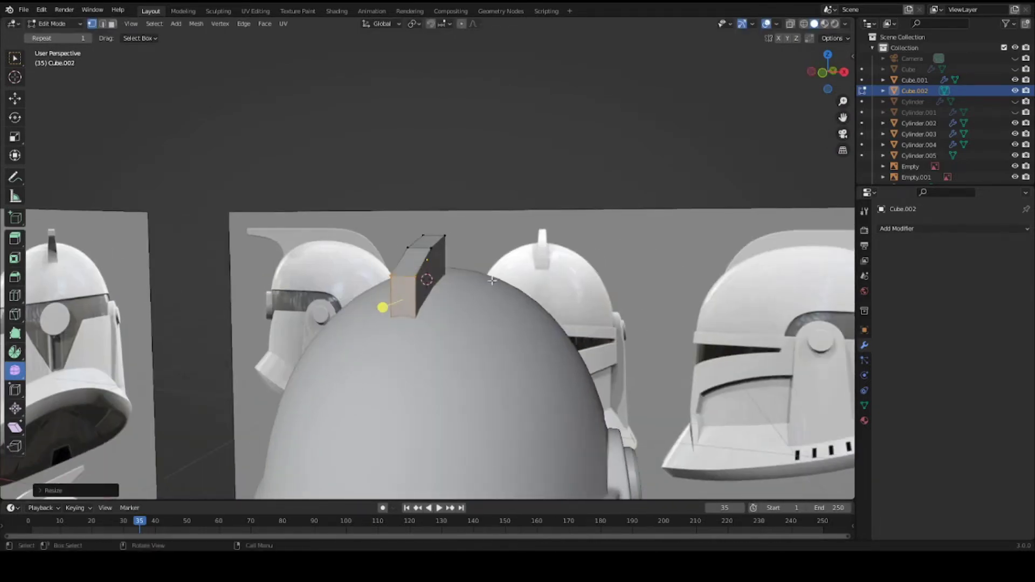
{"action": "key", "text": "s"}
{"action": "key", "text": "z"}
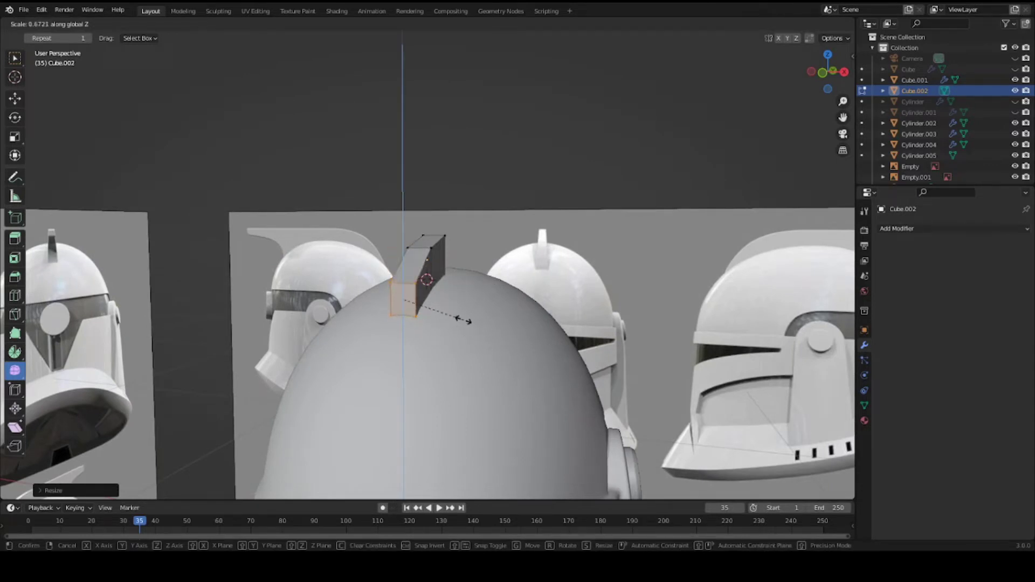
{"action": "left_click", "coordinate": [490, 358]}
Step: Extrude the crest's front face again, moving it along Y and Z to the reference crest's front tip on the dome
{"action": "key", "text": "KP_3"}
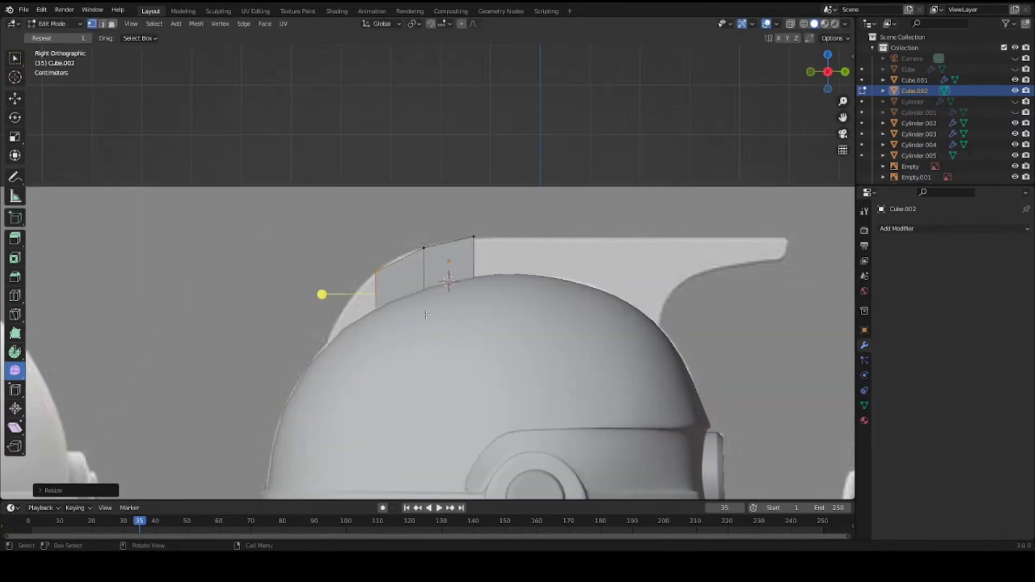
{"action": "key", "text": "e"}
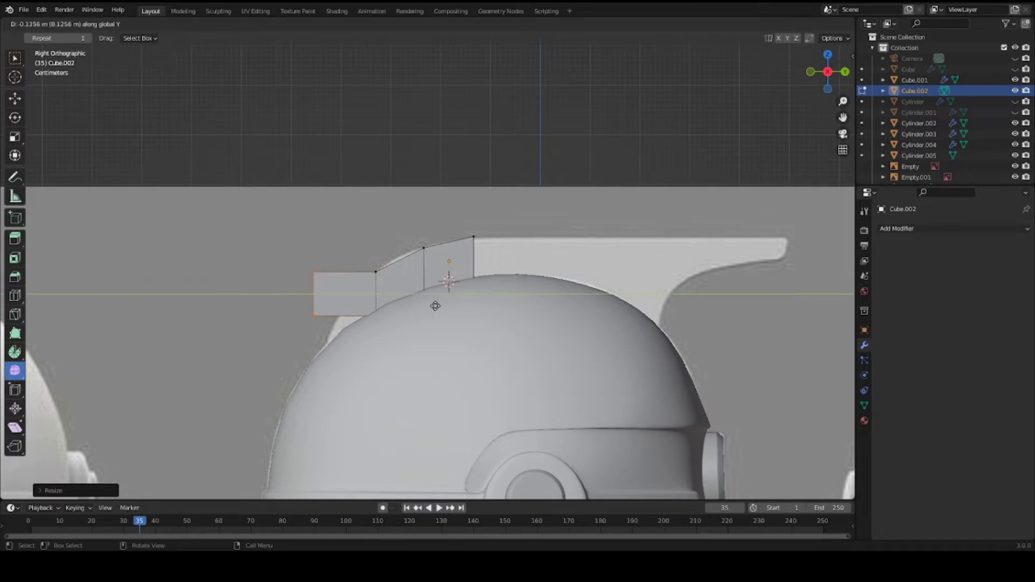
{"action": "key", "text": "z"}
{"action": "left_click", "coordinate": [439, 371]}
{"action": "key", "text": "g"}
{"action": "key", "text": "y"}
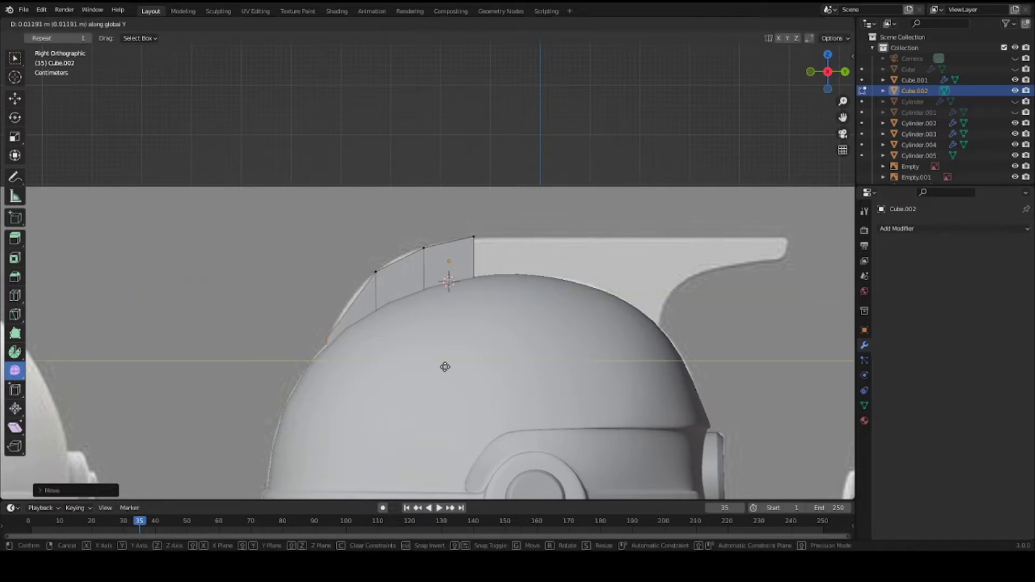
{"action": "left_click", "coordinate": [445, 367]}
{"action": "key", "text": "g"}
{"action": "key", "text": "z"}
{"action": "left_click", "coordinate": [445, 363]}
{"action": "key", "text": "a"}
{"action": "key", "text": "a"}
Step: Extrude the crest's rear face backward along Y to the reference crest's rear tip
{"action": "key", "text": "shift+z"}
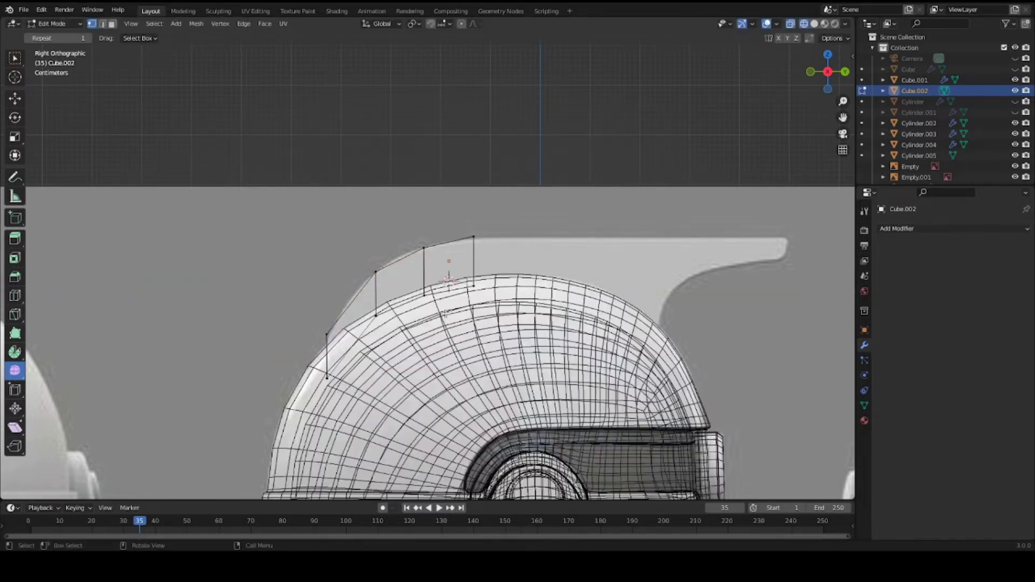
{"action": "key", "text": "a"}
{"action": "key", "text": "a"}
{"action": "key", "text": "c"}
{"action": "middle_click_drag", "start_coordinate": [472, 229], "coordinate": [365, 274], "text": "shift"}
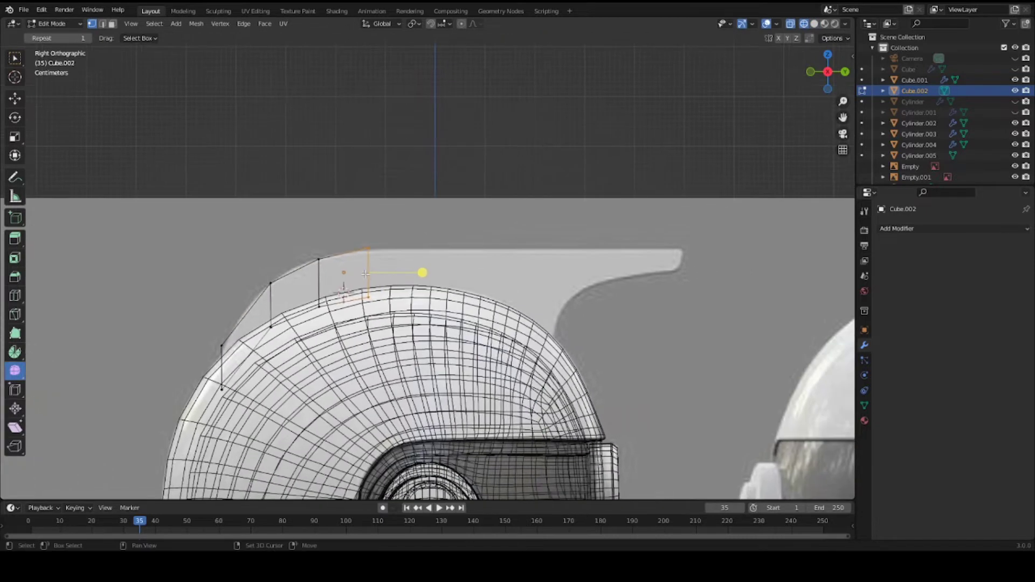
{"action": "key", "text": "g"}
{"action": "key", "text": "z"}
{"action": "left_click", "coordinate": [439, 280]}
{"action": "key", "text": "e"}
{"action": "key", "text": "y"}
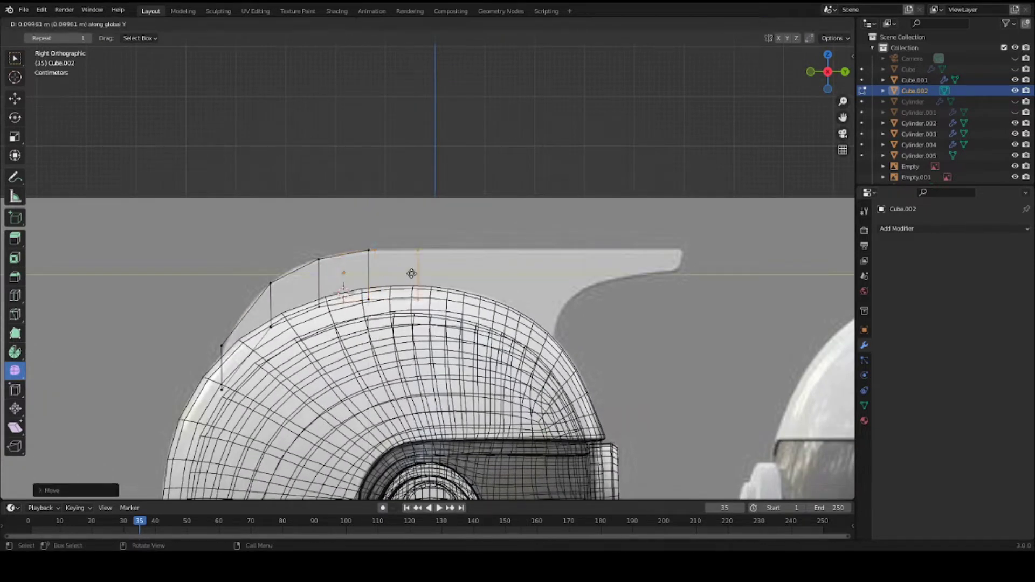
{"action": "left_click", "coordinate": [657, 270]}
Step: Move the rear face's lower vertices forward along Y to meet the underside curve of the reference crest
{"action": "key", "text": "a"}
{"action": "key", "text": "a"}
{"action": "key", "text": "c"}
{"action": "left_click", "coordinate": [684, 299]}
{"action": "right_click", "coordinate": [688, 302]}
{"action": "scroll", "coordinate": [726, 313], "scroll_direction": "up", "scroll_amount": 2}
{"action": "key", "text": "g"}
{"action": "key", "text": "y"}
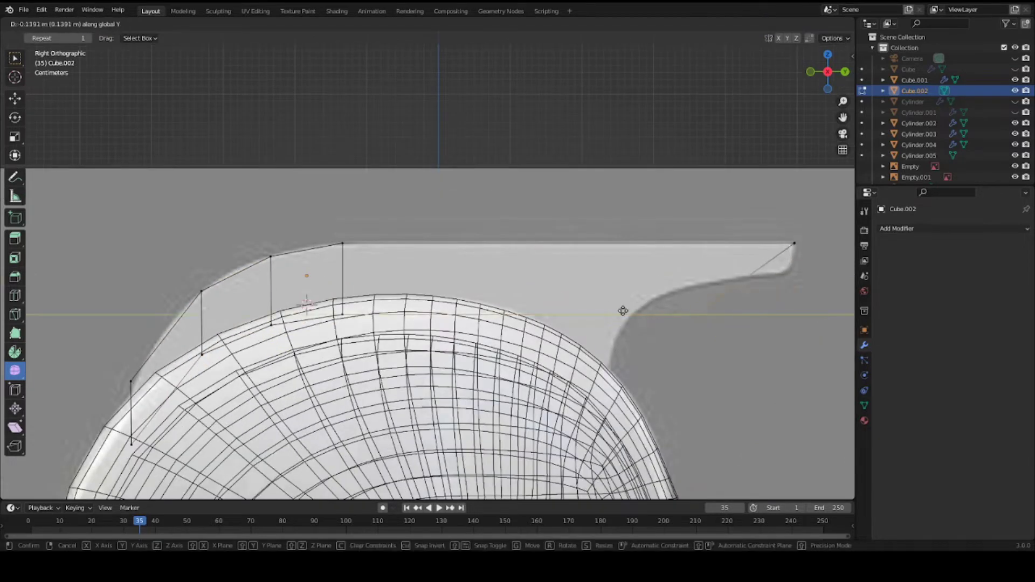
{"action": "left_click", "coordinate": [567, 293]}
Step: Save the file and add a slanted loop cut across the crest's long rear section
{"action": "scroll", "coordinate": [561, 296], "scroll_direction": "down", "scroll_amount": 2}
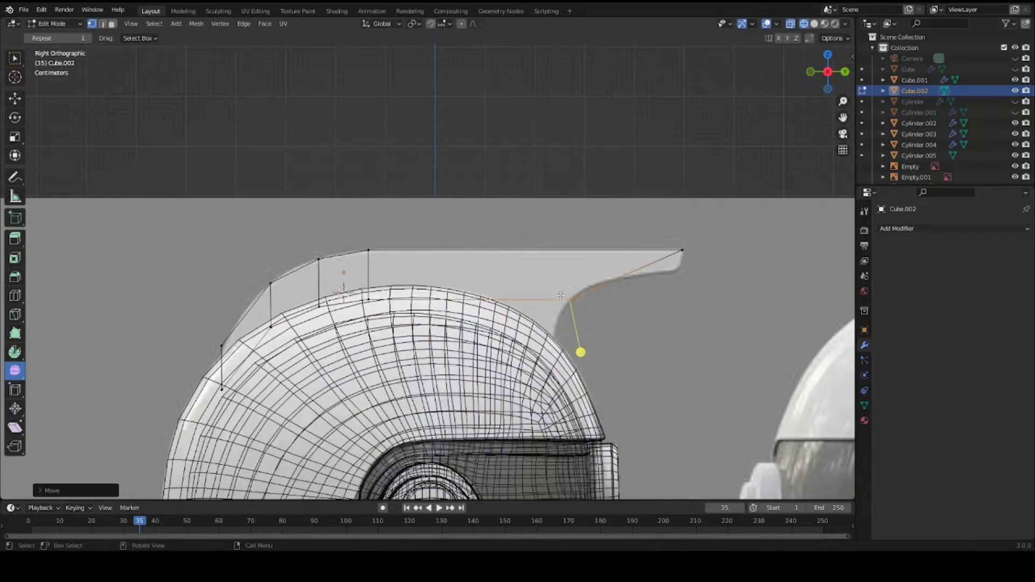
{"action": "scroll", "coordinate": [555, 304], "scroll_direction": "up", "scroll_amount": 2}
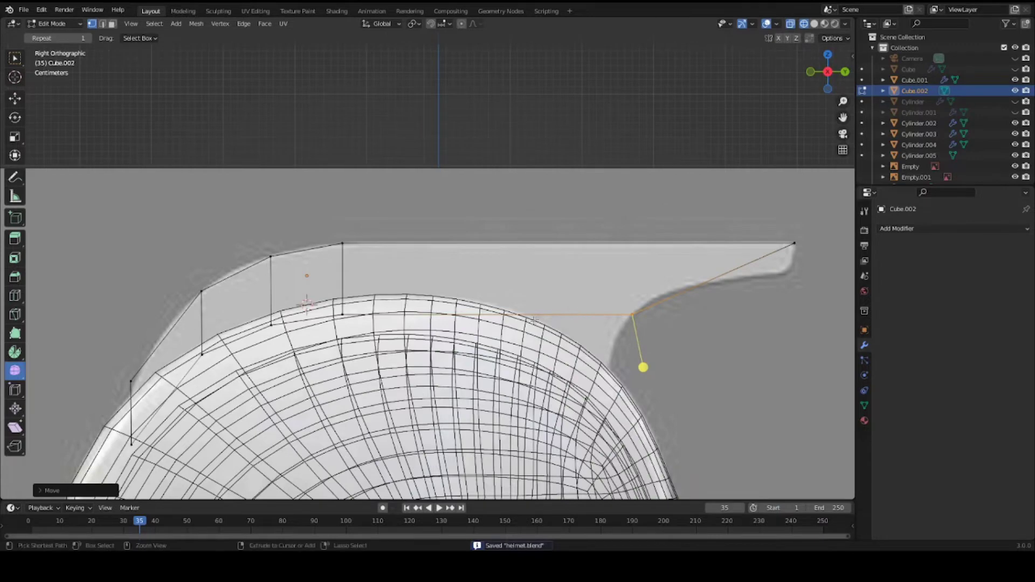
{"action": "key", "text": "g"}
{"action": "key", "text": "g"}
{"action": "left_click", "coordinate": [553, 306]}
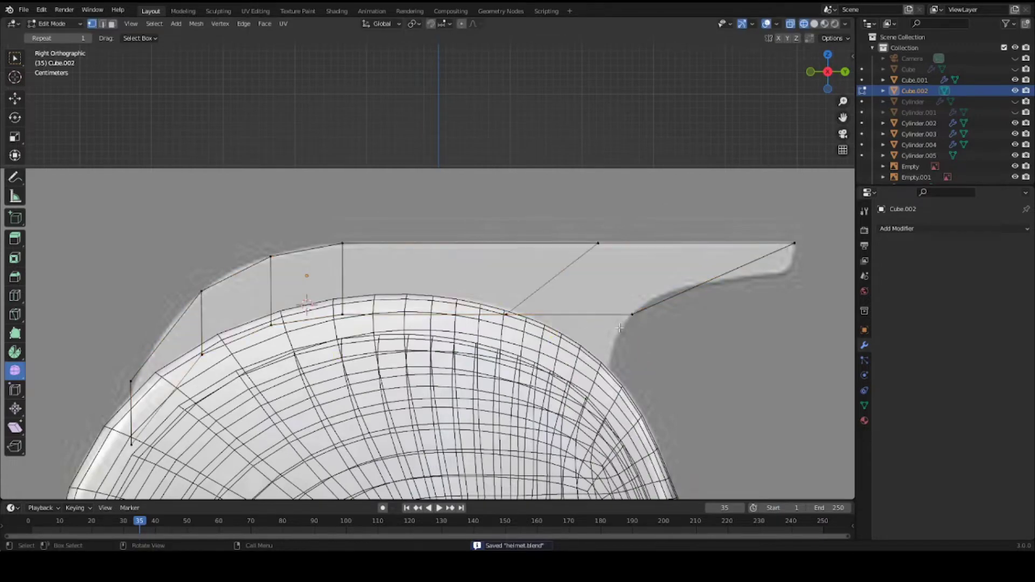
Step: Extrude the bottom face of the crest's rearmost section downward into the dome
{"action": "key", "text": "c"}
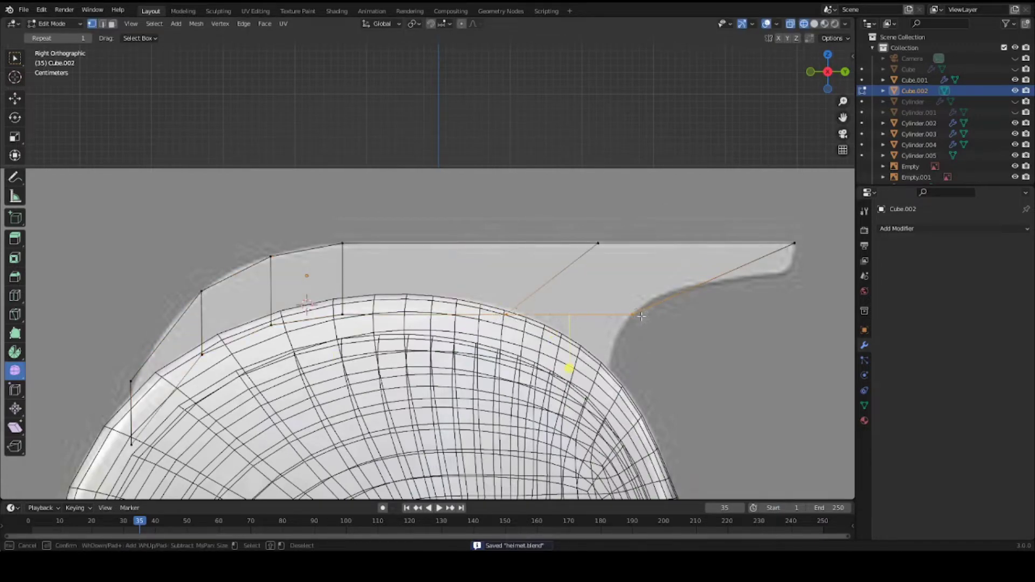
{"action": "right_click", "coordinate": [642, 316]}
{"action": "scroll", "coordinate": [502, 286], "scroll_direction": "down", "scroll_amount": 3}
{"action": "key", "text": "c"}
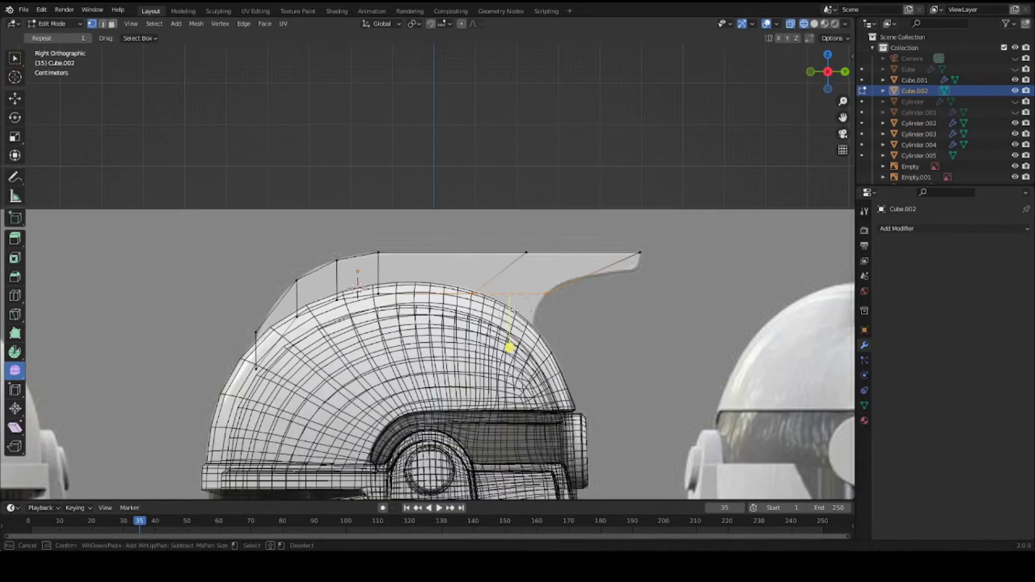
{"action": "scroll", "coordinate": [526, 313], "scroll_direction": "up", "scroll_amount": 3}
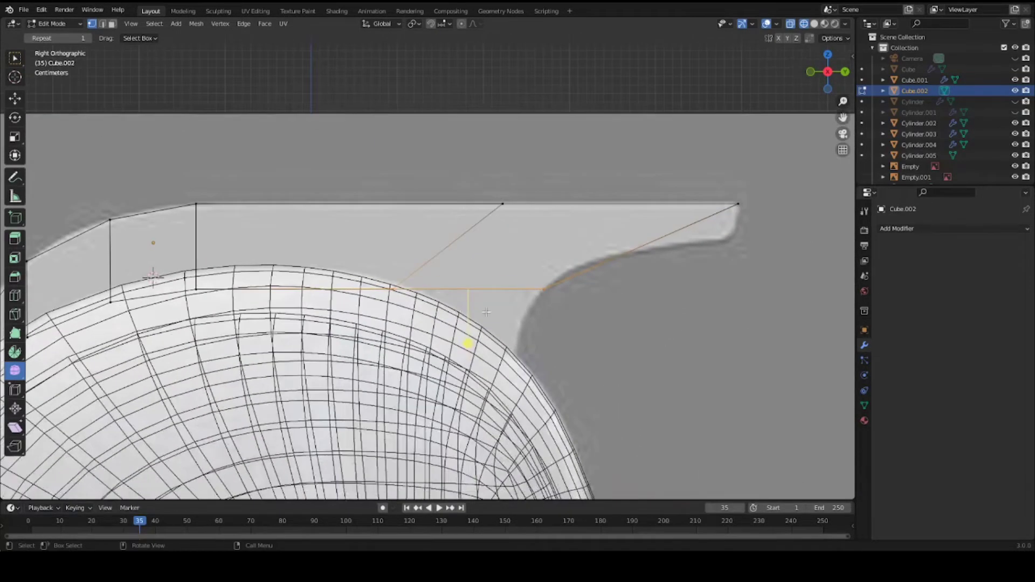
{"action": "middle_click_drag", "start_coordinate": [486, 311], "coordinate": [231, 143]}
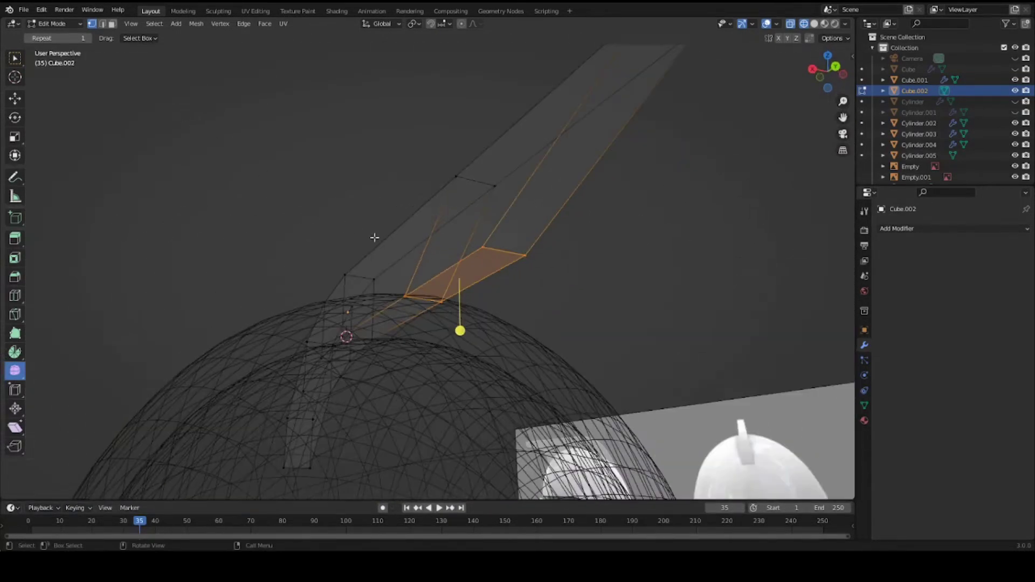
{"action": "key", "text": "KP_3"}
{"action": "key", "text": "g"}
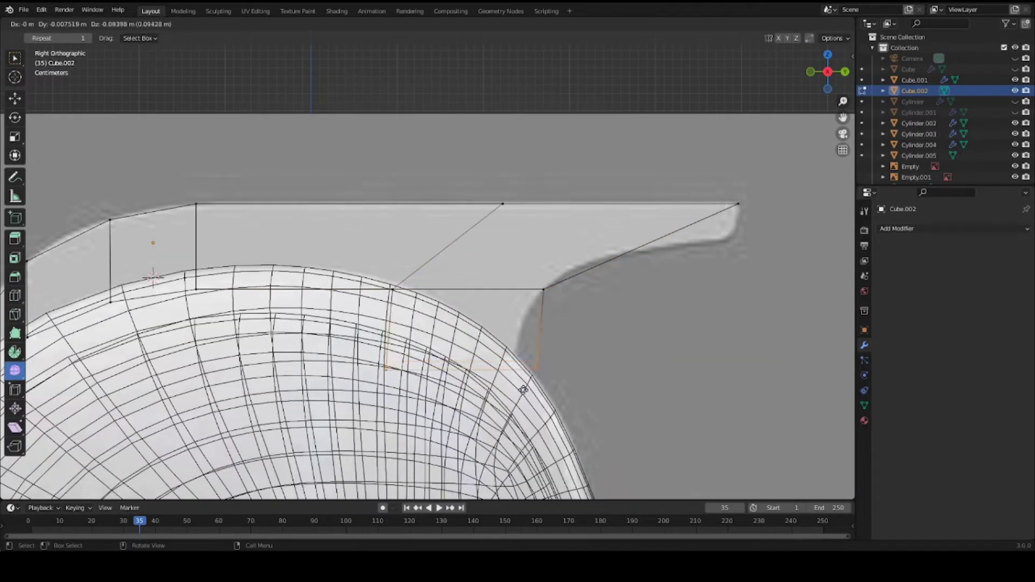
{"action": "left_click", "coordinate": [528, 387]}
Step: Rotate the extruded bottom face to follow the dome and move its rear vertices onto the reference outline
{"action": "key", "text": "g"}
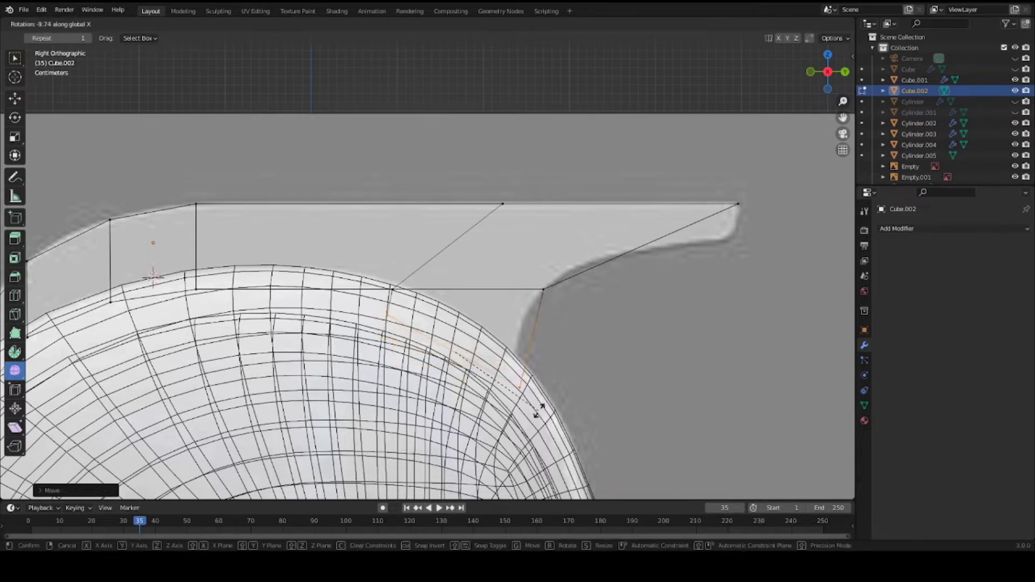
{"action": "left_click", "coordinate": [545, 406]}
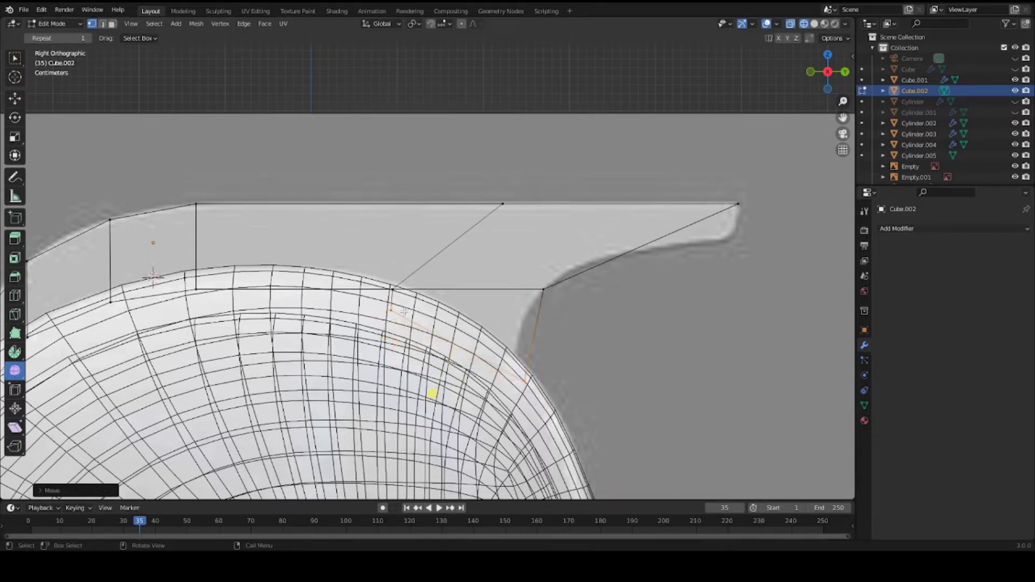
{"action": "key", "text": "g"}
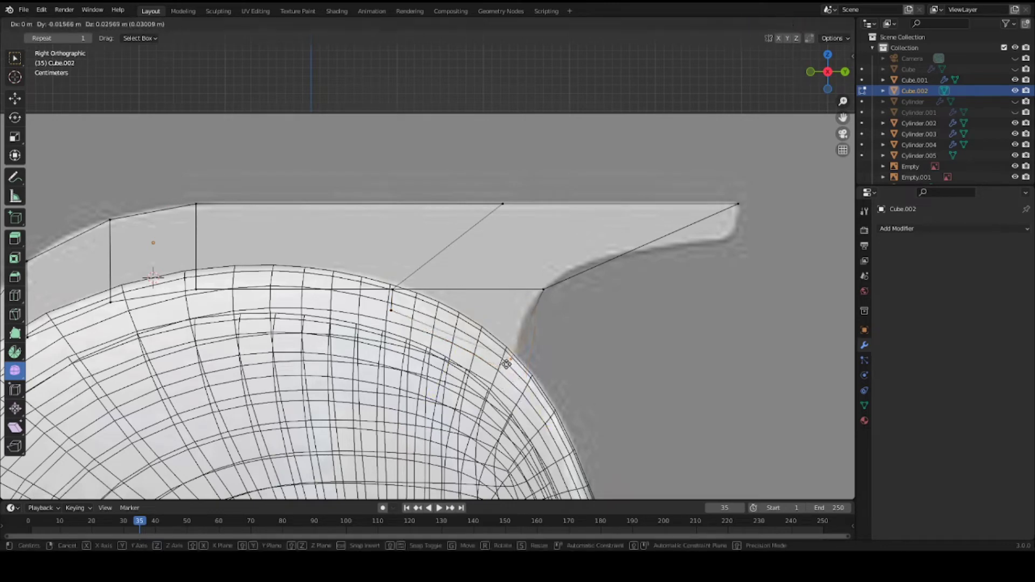
{"action": "left_click", "coordinate": [510, 363]}
Step: Add a lengthwise loop cut to the crest and move its rear vertices along Y onto the reference's underside curve
{"action": "key", "text": "ctrl+r"}
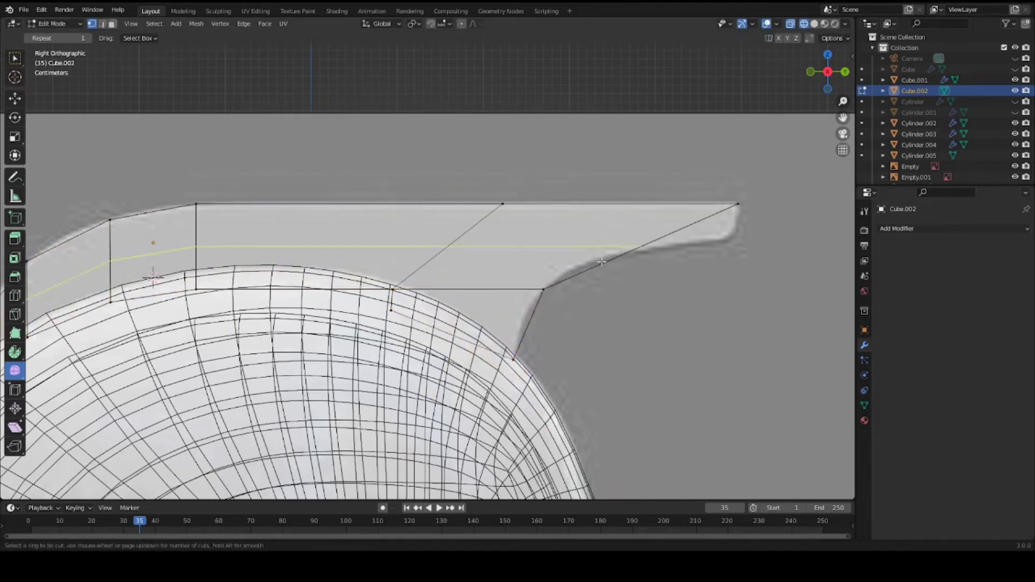
{"action": "left_click", "coordinate": [572, 264]}
{"action": "left_click", "coordinate": [573, 262]}
{"action": "left_click_drag", "start_coordinate": [598, 233], "coordinate": [633, 271]}
{"action": "key", "text": "g"}
{"action": "key", "text": "y"}
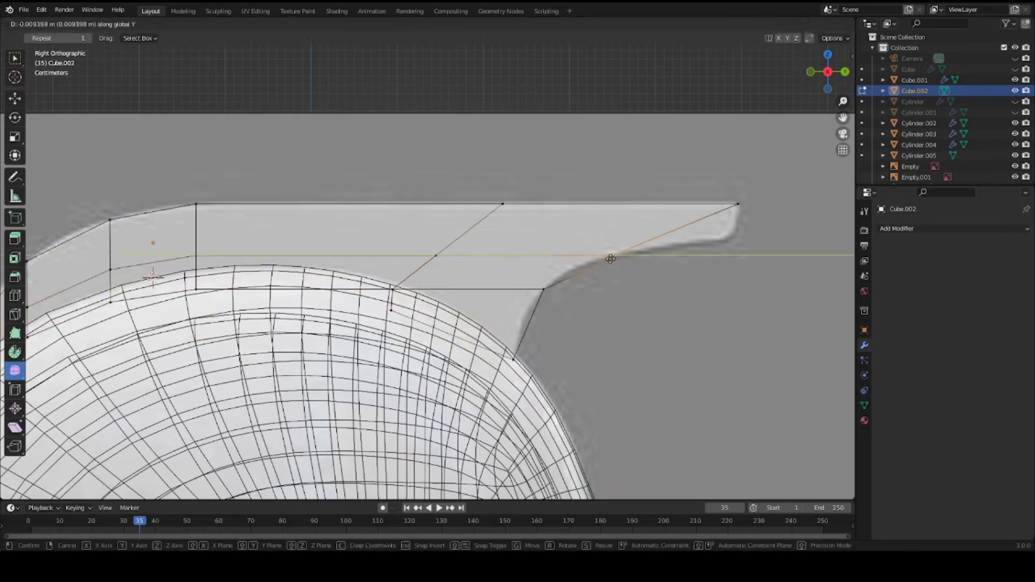
{"action": "left_click", "coordinate": [607, 261]}
Step: Add a second lengthwise loop cut above the first and move its rear vertices along Y to the reference tip's lower corner
{"action": "key", "text": "ctrl+r"}
{"action": "left_click", "coordinate": [662, 236]}
{"action": "left_click", "coordinate": [657, 234]}
{"action": "right_click", "coordinate": [656, 234]}
{"action": "mouse_move", "coordinate": [655, 202]}
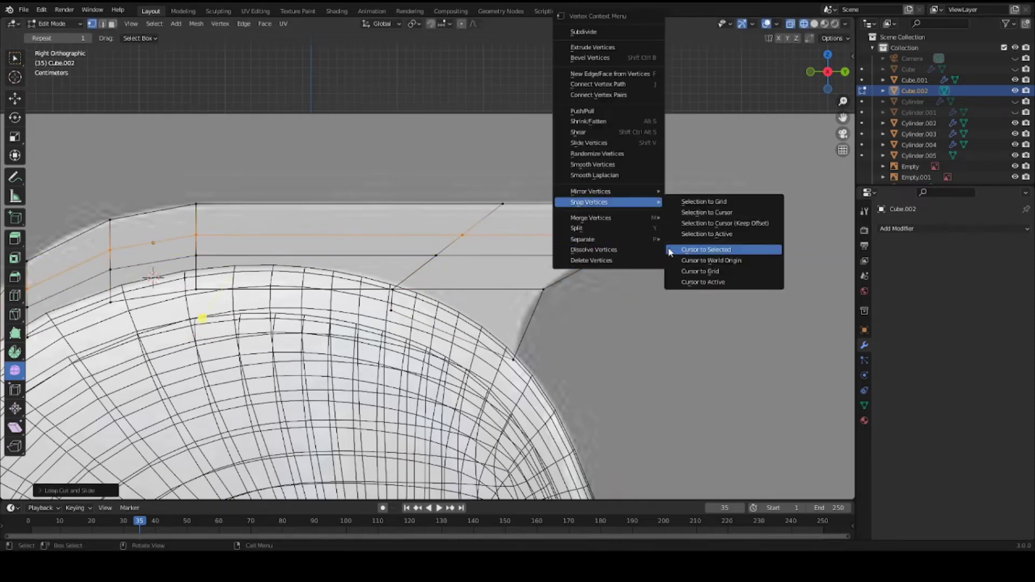
{"action": "left_click", "coordinate": [670, 236]}
{"action": "left_click", "coordinate": [659, 237]}
{"action": "key", "text": "g"}
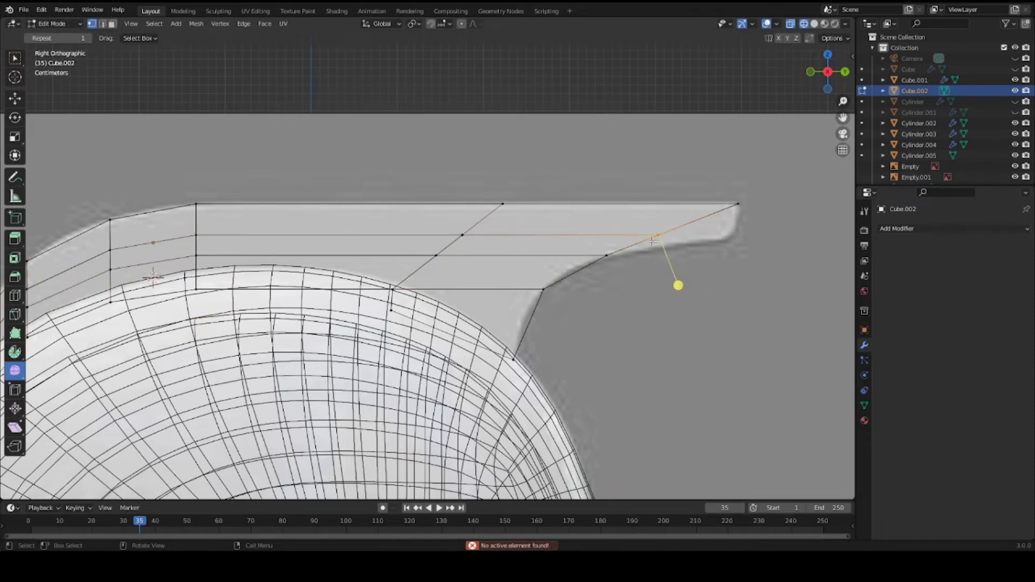
{"action": "key", "text": "y"}
{"action": "left_click", "coordinate": [723, 267]}
Step: Return to Object Mode, display the model in solid shading and save the file
{"action": "scroll", "coordinate": [701, 272], "scroll_direction": "down", "scroll_amount": 4}
{"action": "key", "text": "Tab"}
{"action": "key", "text": "z"}
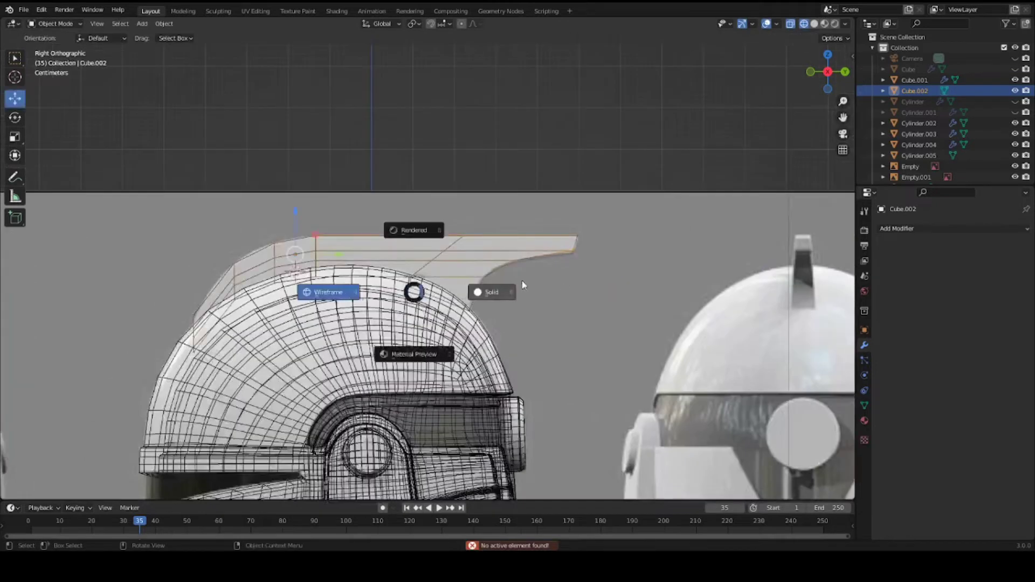
{"action": "left_click", "coordinate": [522, 280]}
{"action": "mouse_move", "coordinate": [377, 272]}
{"action": "middle_mouse_down"}
{"action": "mouse_move", "coordinate": [483, 284]}
{"action": "mouse_move", "coordinate": [374, 283]}
{"action": "mouse_move", "coordinate": [399, 260]}
{"action": "mouse_move", "coordinate": [381, 272]}
{"action": "middle_mouse_up"}
{"action": "key", "text": "a"}
{"action": "key", "text": "alt+a"}
{"action": "key", "text": "ctrl+s"}
Step: Add a Subdivision Surface modifier to the crest
{"action": "left_click", "coordinate": [401, 261]}
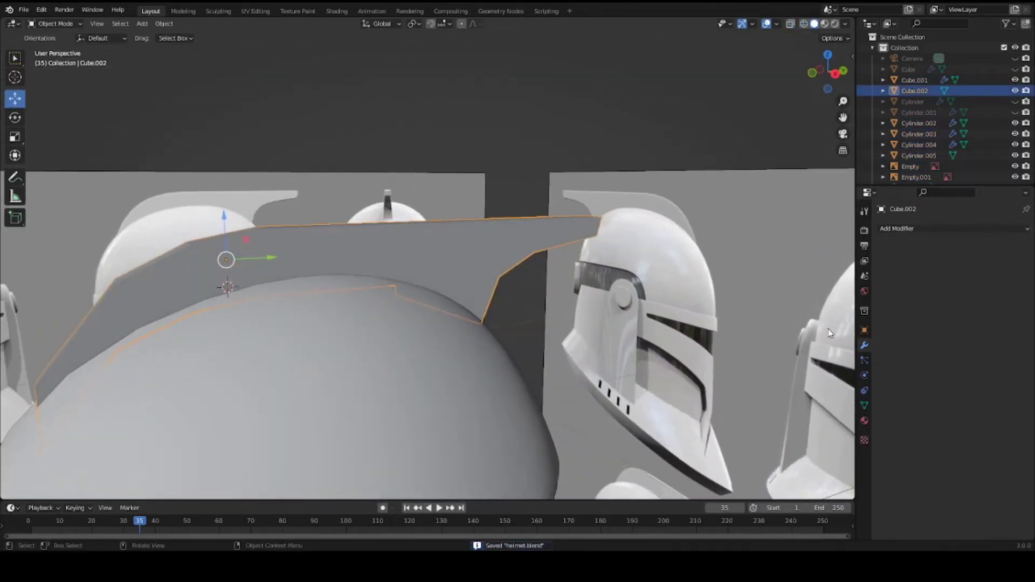
{"action": "left_click", "coordinate": [905, 229]}
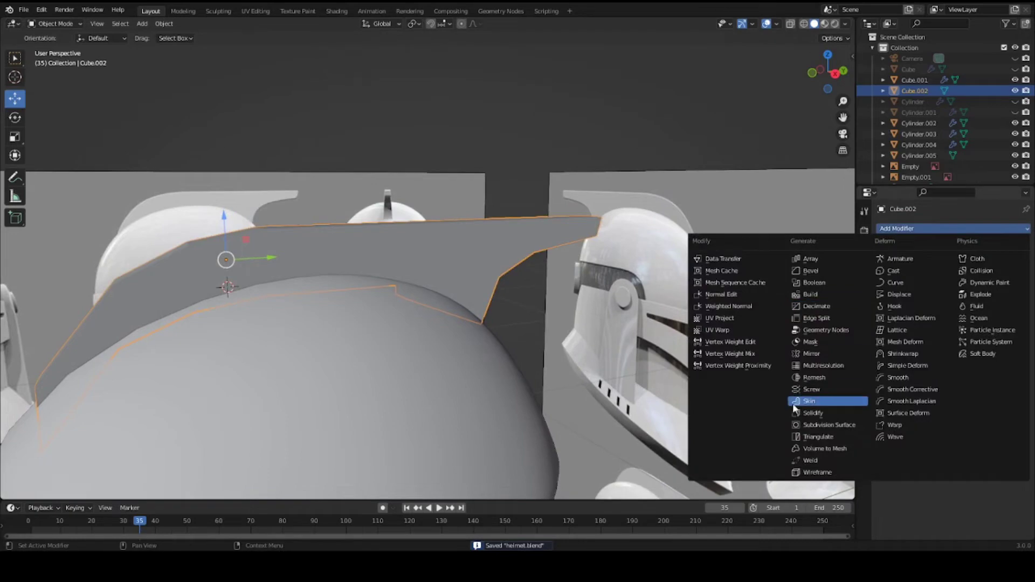
{"action": "left_click", "coordinate": [827, 426]}
Step: Add lengthwise loop cuts close to the crest's side edges to sharpen the subdivided shape
{"action": "middle_click_drag", "start_coordinate": [614, 302], "coordinate": [694, 300]}
{"action": "key", "text": "Tab"}
{"action": "key", "text": "ctrl+r"}
{"action": "middle_click_drag", "start_coordinate": [357, 268], "coordinate": [384, 278]}
{"action": "left_click", "coordinate": [376, 251]}
{"action": "left_click", "coordinate": [331, 251]}
{"action": "key", "text": "ctrl+r"}
{"action": "left_click", "coordinate": [276, 305]}
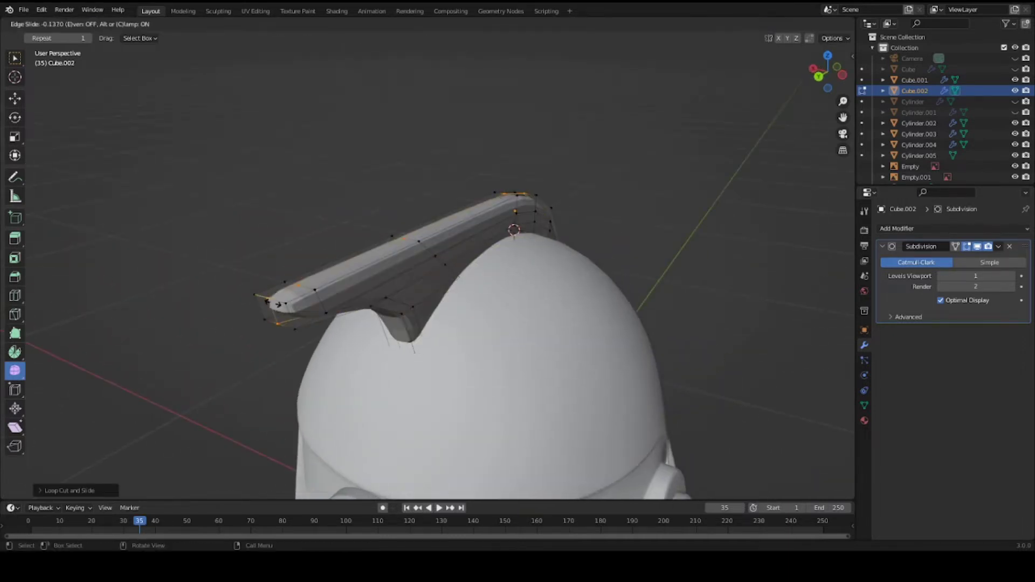
{"action": "left_click", "coordinate": [276, 302]}
{"action": "key", "text": "ctrl+r"}
{"action": "left_click", "coordinate": [283, 304]}
{"action": "left_click", "coordinate": [280, 302]}
Step: Add two more supporting loop cuts to the crest from the opposite viewing side
{"action": "middle_click_drag", "start_coordinate": [282, 302], "coordinate": [515, 300]}
{"action": "key", "text": "ctrl+r"}
{"action": "left_click", "coordinate": [233, 264]}
{"action": "left_click", "coordinate": [222, 263]}
{"action": "key", "text": "ctrl+r"}
{"action": "left_click", "coordinate": [472, 316]}
{"action": "left_click", "coordinate": [470, 317]}
Step: Shade the crest smooth in Object Mode
{"action": "key", "text": "Tab"}
{"action": "right_click", "coordinate": [468, 295]}
{"action": "left_click", "coordinate": [466, 294]}
Step: Add another supporting loop cut to the crest in Edit Mode and check the smoothed result
{"action": "key", "text": "Tab"}
{"action": "middle_click_drag", "start_coordinate": [162, 372], "coordinate": [687, 404], "text": "shift"}
{"action": "key", "text": "ctrl+r"}
{"action": "left_click", "coordinate": [399, 393]}
{"action": "left_click", "coordinate": [539, 341]}
{"action": "key", "text": "Tab"}
{"action": "key", "text": "Tab"}
Step: Add two further loop cuts to the crest to tighten its remaining soft edges
{"action": "key", "text": "2"}
{"action": "key", "text": "a"}
{"action": "middle_click_drag", "start_coordinate": [470, 293], "coordinate": [706, 301]}
{"action": "key", "text": "a"}
{"action": "key", "text": "ctrl+r"}
{"action": "left_click", "coordinate": [556, 296]}
{"action": "left_click", "coordinate": [558, 285]}
{"action": "key", "text": "ctrl+r"}
{"action": "left_click", "coordinate": [534, 294]}
{"action": "left_click", "coordinate": [539, 293]}
Step: Leave Edit Mode, deselect the crest and save the file
{"action": "key", "text": "Tab"}
{"action": "scroll", "coordinate": [497, 306], "scroll_direction": "up", "scroll_amount": 2}
{"action": "left_click", "coordinate": [529, 292]}
{"action": "key", "text": "ctrl+s"}
{"action": "middle_click_drag", "start_coordinate": [514, 313], "coordinate": [574, 301]}
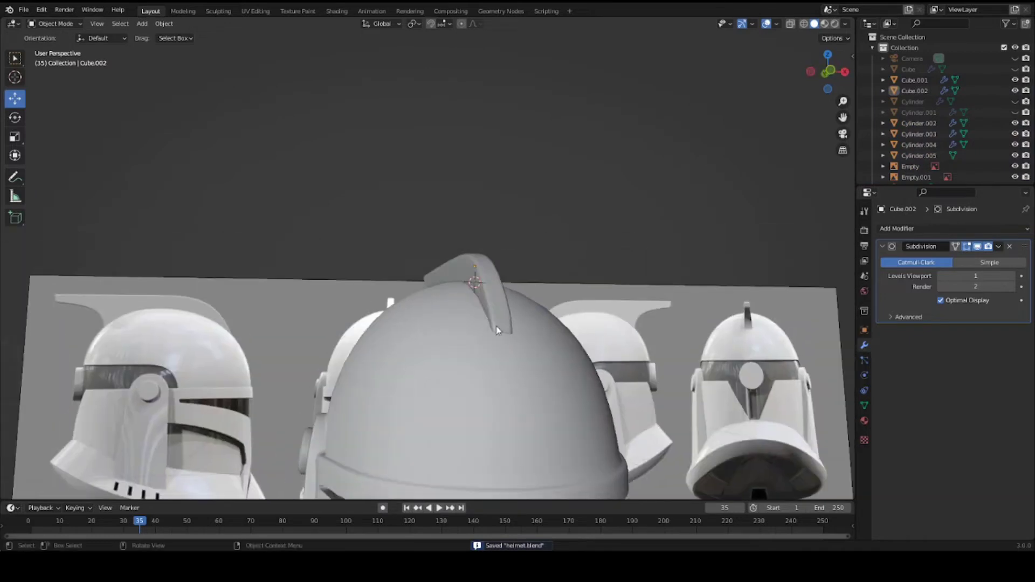
Step: Examine the crest, visor opening and cheek area of the helmet in perspective and from the right side
{"action": "left_click", "coordinate": [495, 327]}
{"action": "scroll", "coordinate": [514, 380], "scroll_direction": "up", "scroll_amount": 3}
{"action": "scroll", "coordinate": [514, 383], "scroll_direction": "down", "scroll_amount": 2}
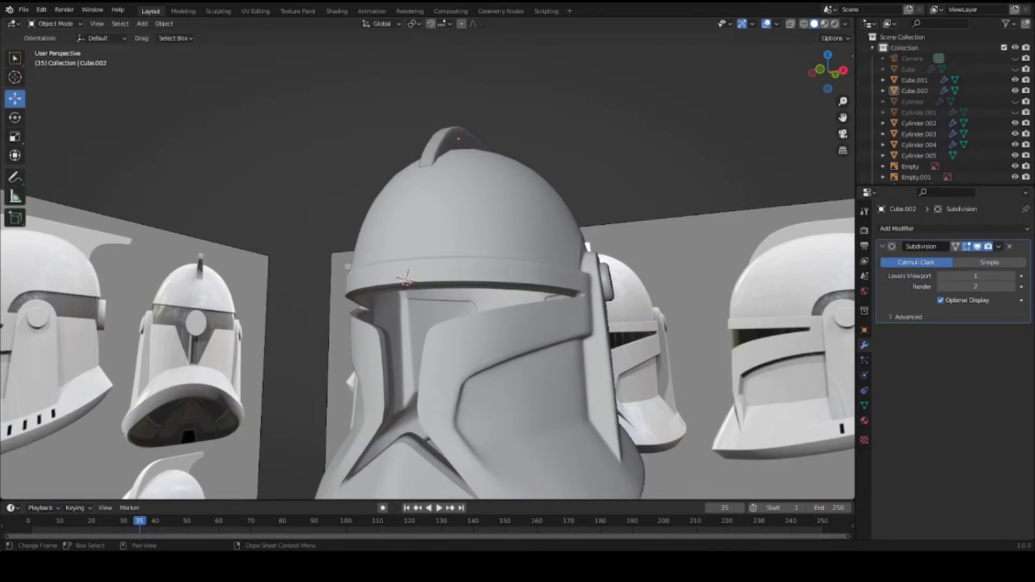
{"action": "scroll", "coordinate": [475, 382], "scroll_direction": "down", "scroll_amount": 5}
{"action": "scroll", "coordinate": [475, 382], "scroll_direction": "up", "scroll_amount": 10}
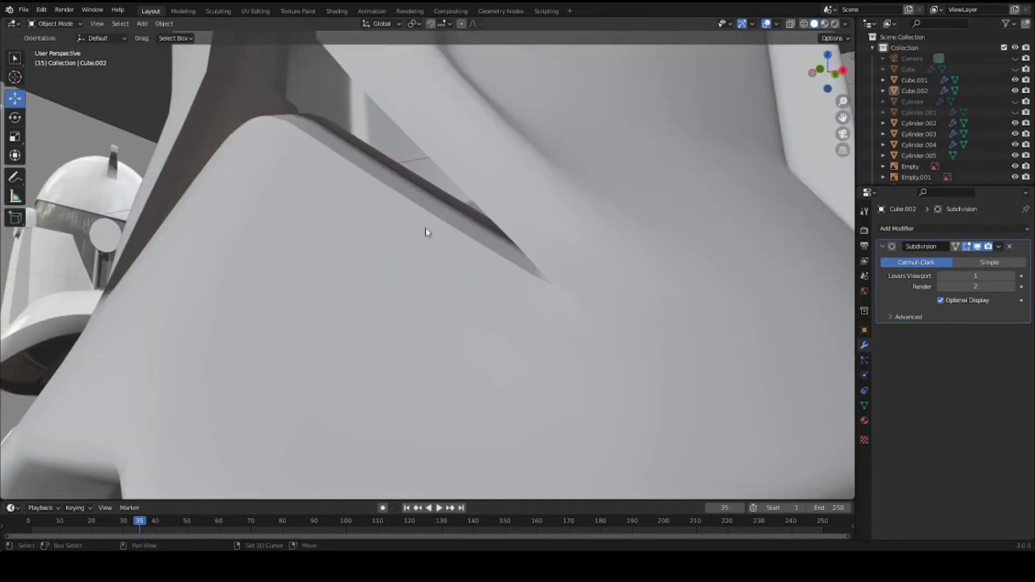
{"action": "scroll", "coordinate": [426, 232], "scroll_direction": "down", "scroll_amount": 6}
{"action": "key", "text": "KP_3"}
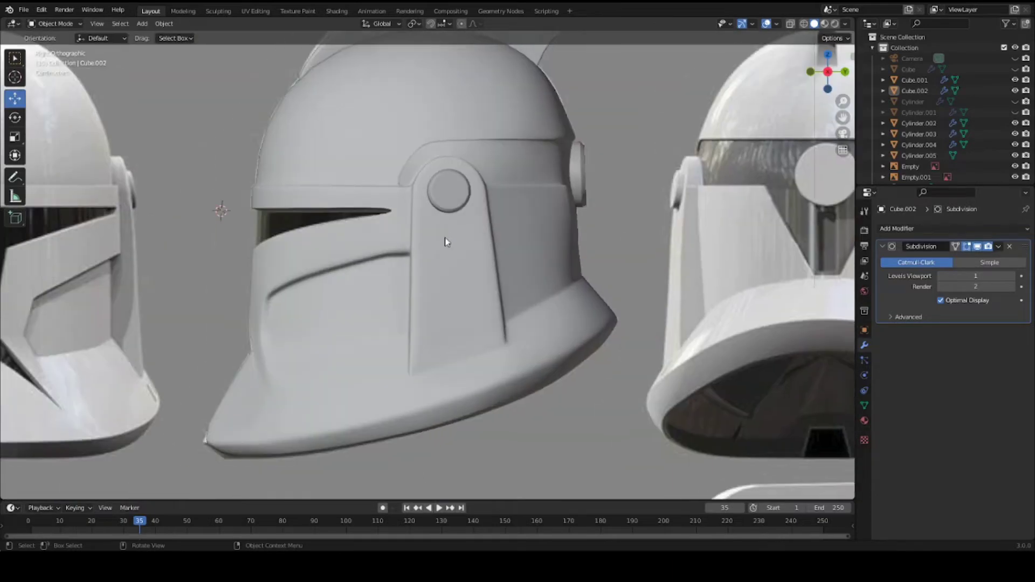
{"action": "scroll", "coordinate": [444, 296], "scroll_direction": "up", "scroll_amount": 6}
{"action": "middle_click_drag", "start_coordinate": [340, 273], "coordinate": [452, 295]}
{"action": "scroll", "coordinate": [452, 295], "scroll_direction": "down", "scroll_amount": 8}
Step: Select the inner edge loop around the helmet shell's visor opening in edge select mode and save the file
{"action": "left_click", "coordinate": [510, 290]}
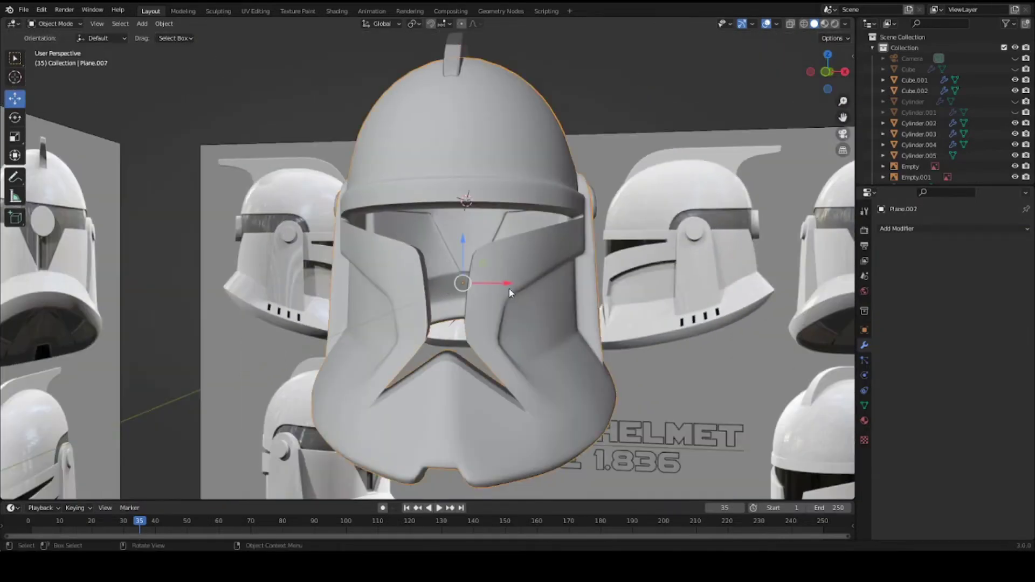
{"action": "scroll", "coordinate": [531, 303], "scroll_direction": "up", "scroll_amount": 3}
{"action": "middle_click_drag", "start_coordinate": [610, 295], "coordinate": [571, 280]}
{"action": "key", "text": "Tab"}
{"action": "scroll", "coordinate": [426, 254], "scroll_direction": "up", "scroll_amount": 2}
{"action": "mouse_move", "coordinate": [378, 216]}
{"action": "middle_mouse_down"}
{"action": "mouse_move", "coordinate": [327, 172]}
{"action": "mouse_move", "coordinate": [379, 211]}
{"action": "middle_mouse_up"}
{"action": "scroll", "coordinate": [326, 172], "scroll_direction": "up", "scroll_amount": 4}
{"action": "key", "text": "a"}
{"action": "key", "text": "a"}
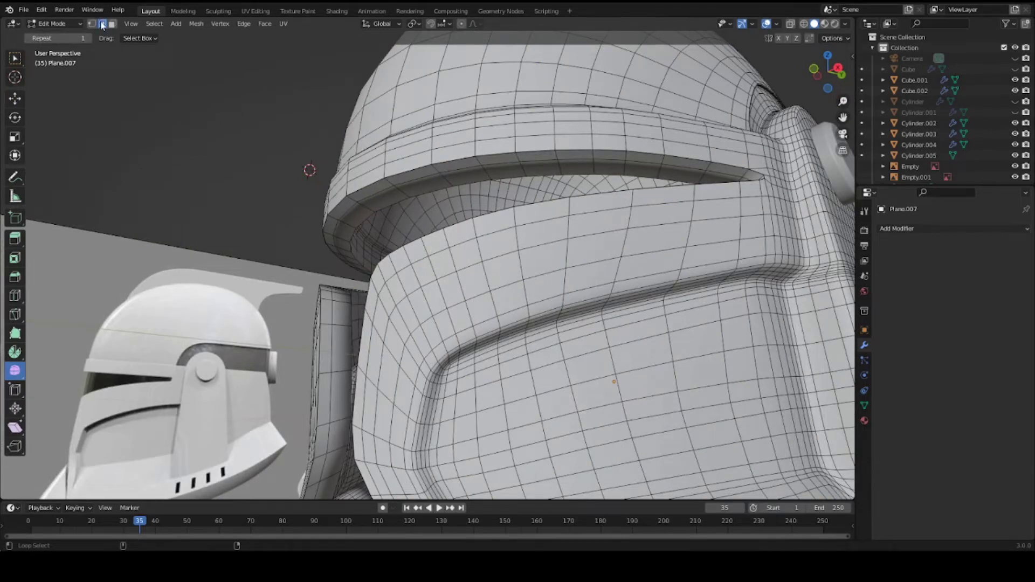
{"action": "left_click", "coordinate": [383, 193], "text": "alt"}
{"action": "middle_click_drag", "start_coordinate": [383, 194], "coordinate": [324, 259]}
{"action": "scroll", "coordinate": [345, 222], "scroll_direction": "down", "scroll_amount": 4}
{"action": "key", "text": "ctrl+s"}
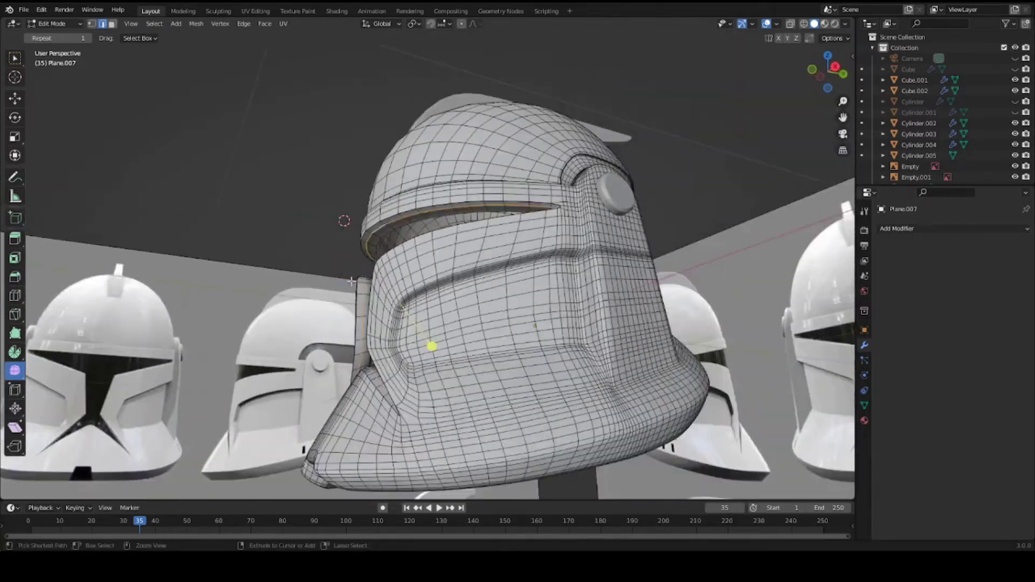
Step: Duplicate the visor opening's edge loop, separate the copy into its own object and return to Object Mode
{"action": "middle_click_drag", "start_coordinate": [344, 221], "coordinate": [436, 253]}
{"action": "middle_click_drag", "start_coordinate": [454, 321], "coordinate": [430, 247], "text": "shift"}
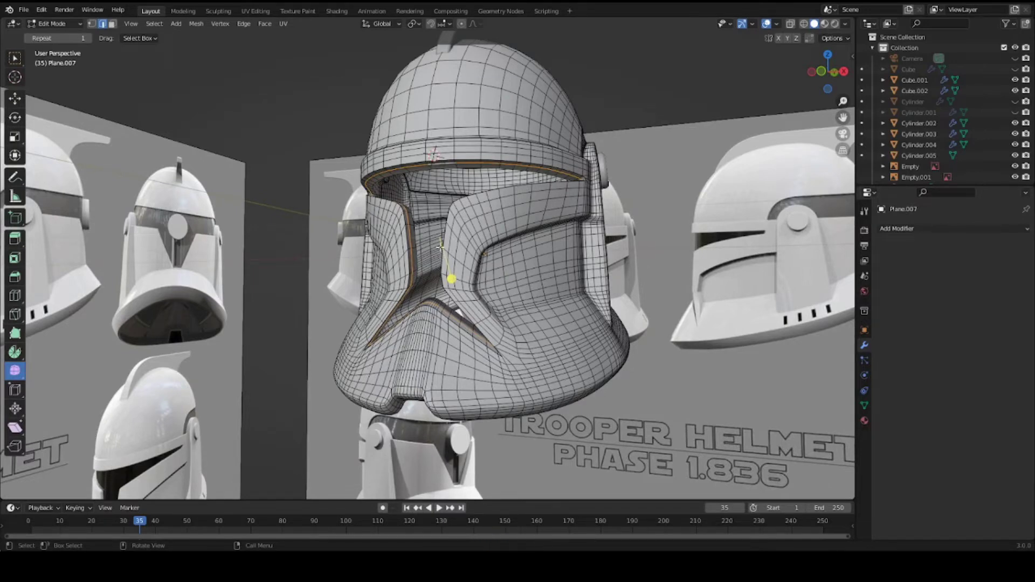
{"action": "scroll", "coordinate": [441, 247], "scroll_direction": "up", "scroll_amount": 4}
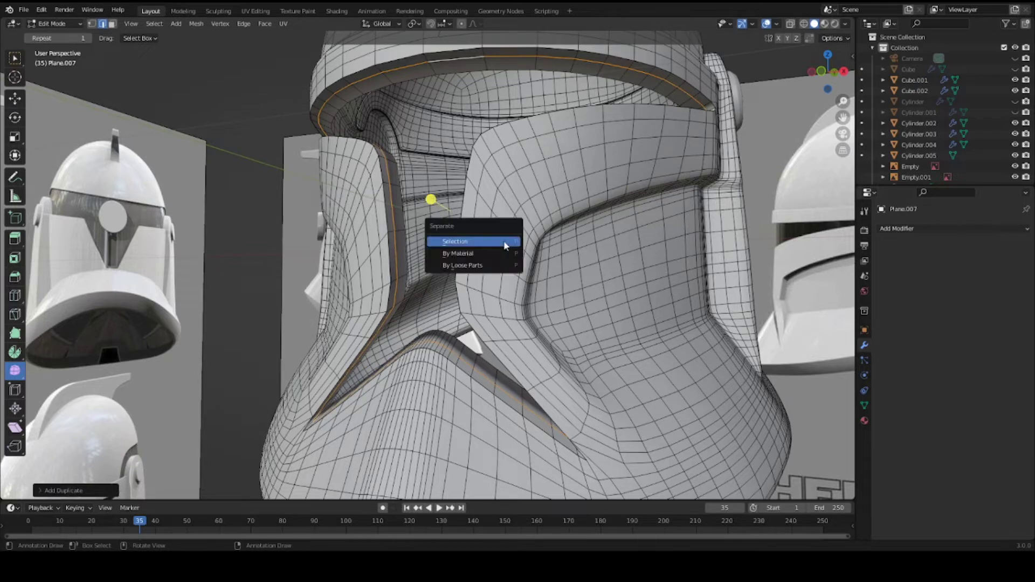
{"action": "left_click", "coordinate": [504, 242]}
{"action": "scroll", "coordinate": [458, 198], "scroll_direction": "down", "scroll_amount": 4}
{"action": "key", "text": "Tab"}
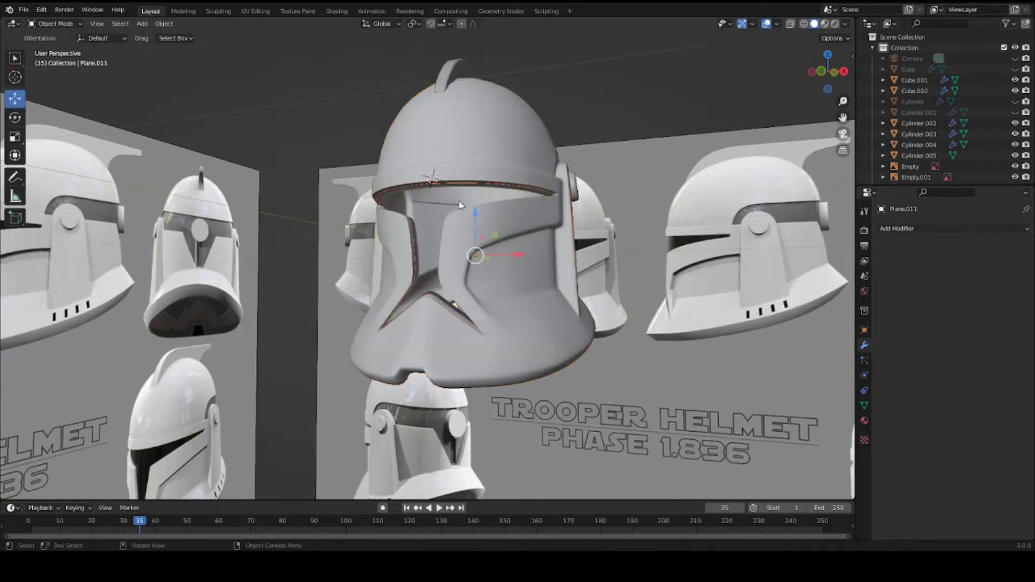
Step: Open the separated visor edge loop in Edit Mode, use vertex selection and save the file
{"action": "scroll", "coordinate": [454, 190], "scroll_direction": "up", "scroll_amount": 4}
{"action": "middle_click_drag", "start_coordinate": [433, 356], "coordinate": [415, 341]}
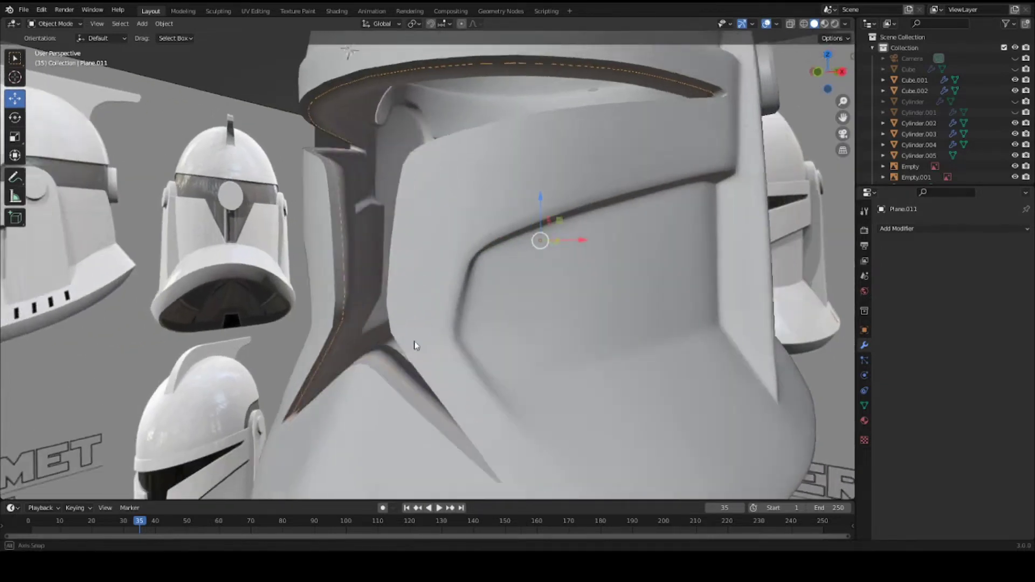
{"action": "scroll", "coordinate": [396, 324], "scroll_direction": "down", "scroll_amount": 2}
{"action": "left_click", "coordinate": [54, 25]}
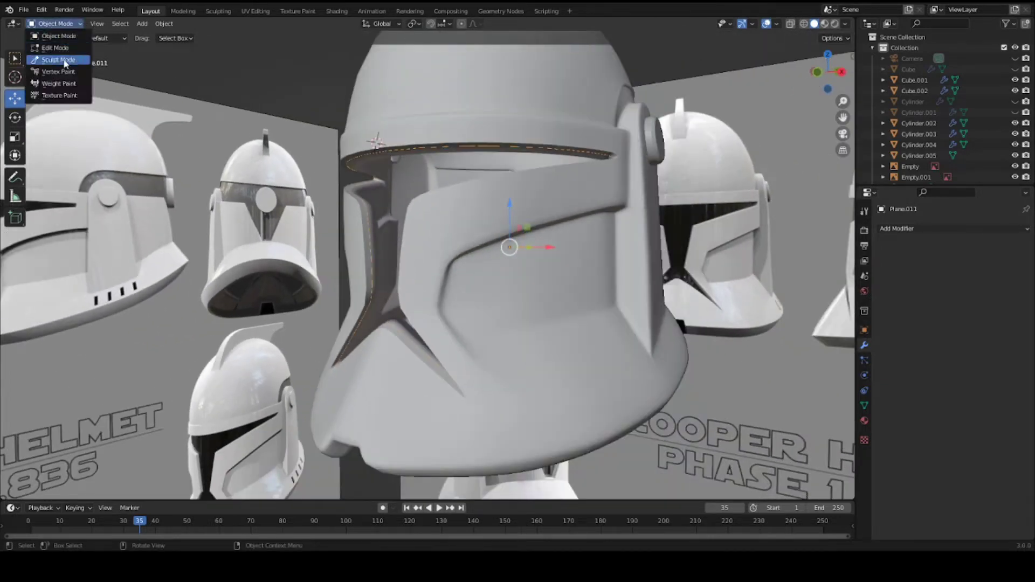
{"action": "left_click", "coordinate": [80, 57]}
{"action": "middle_click_drag", "start_coordinate": [436, 227], "coordinate": [519, 160]}
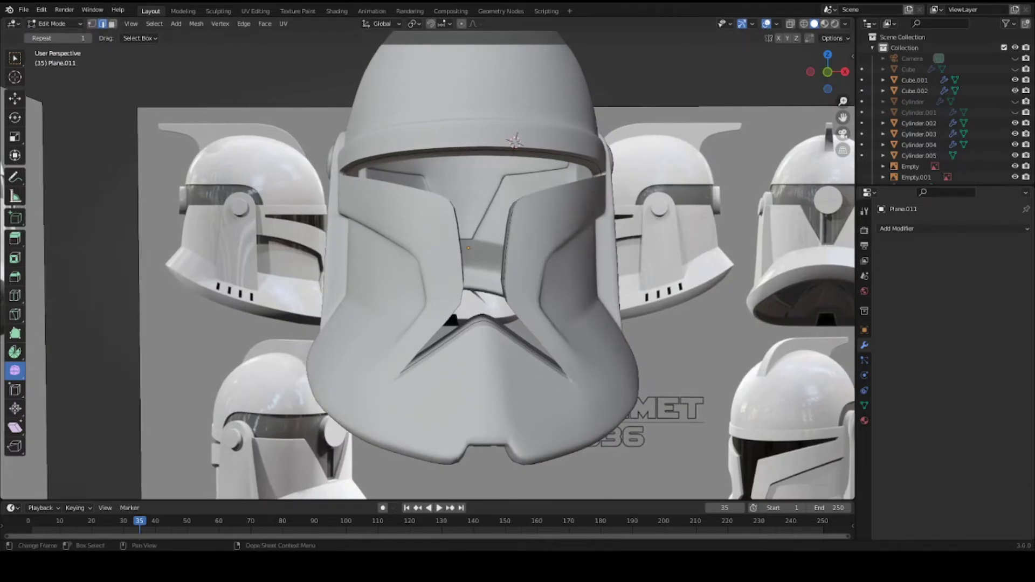
{"action": "key", "text": "1"}
{"action": "scroll", "coordinate": [431, 264], "scroll_direction": "up", "scroll_amount": 2}
{"action": "key", "text": "ctrl+s"}
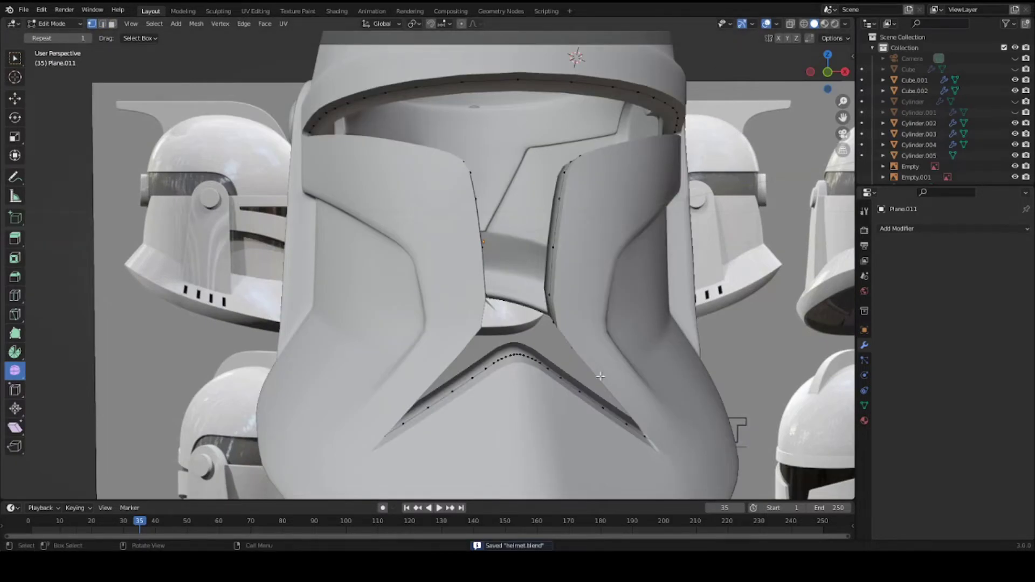
Step: Examine the loop's vertices around the chin peak, the lower slits and the upper eye opening
{"action": "mouse_move", "coordinate": [539, 377]}
{"action": "middle_mouse_down"}
{"action": "mouse_move", "coordinate": [469, 366]}
{"action": "mouse_move", "coordinate": [529, 385]}
{"action": "middle_mouse_up"}
{"action": "scroll", "coordinate": [467, 366], "scroll_direction": "up", "scroll_amount": 3}
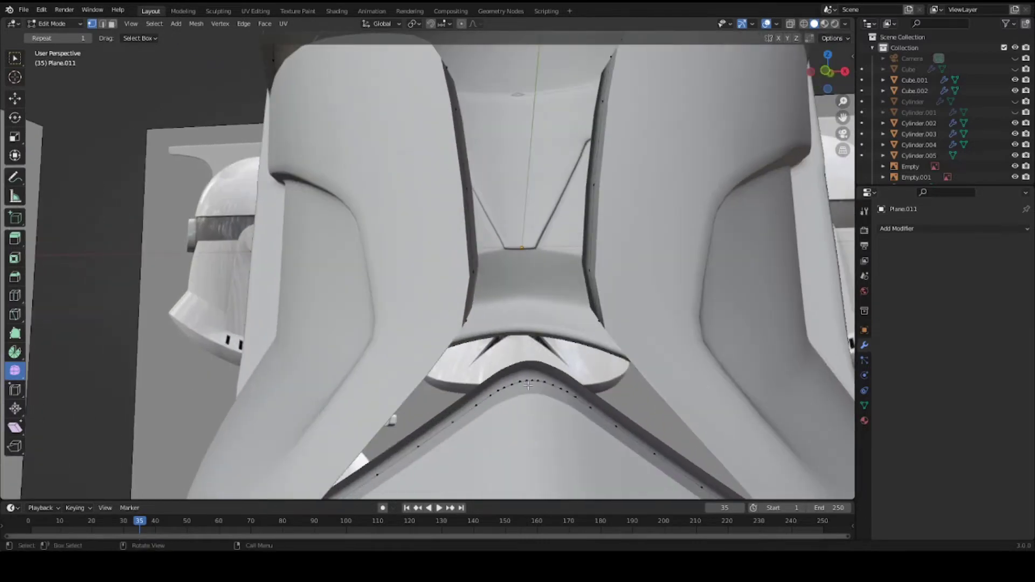
{"action": "middle_click_drag", "start_coordinate": [595, 403], "coordinate": [585, 408]}
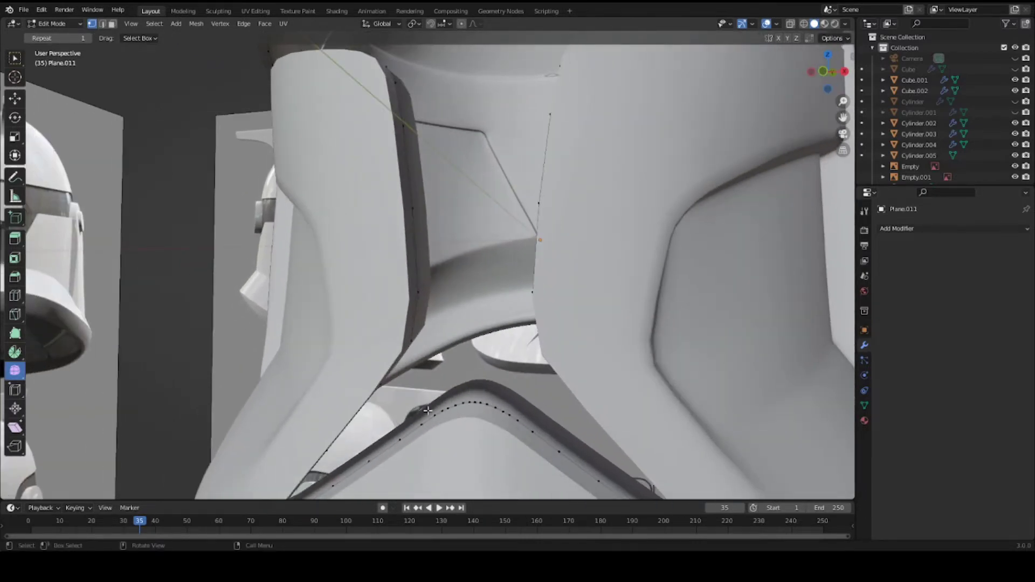
{"action": "middle_click_drag", "start_coordinate": [428, 411], "coordinate": [358, 271]}
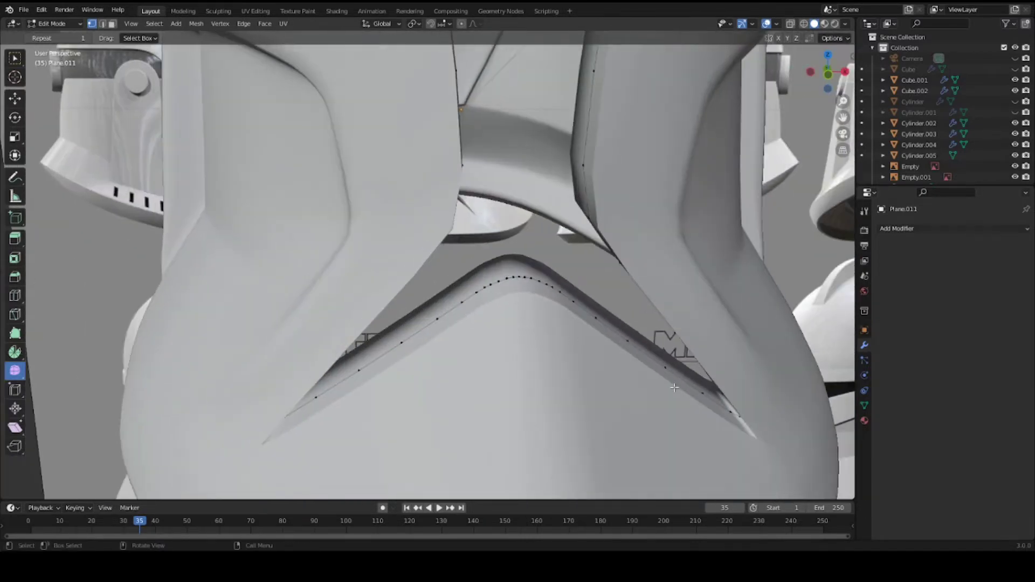
{"action": "scroll", "coordinate": [572, 324], "scroll_direction": "down", "scroll_amount": 1}
{"action": "middle_click_drag", "start_coordinate": [572, 326], "coordinate": [623, 330]}
{"action": "middle_click_drag", "start_coordinate": [655, 290], "coordinate": [465, 408]}
{"action": "middle_click_drag", "start_coordinate": [465, 408], "coordinate": [485, 307], "text": "shift"}
{"action": "scroll", "coordinate": [469, 314], "scroll_direction": "up", "scroll_amount": 1}
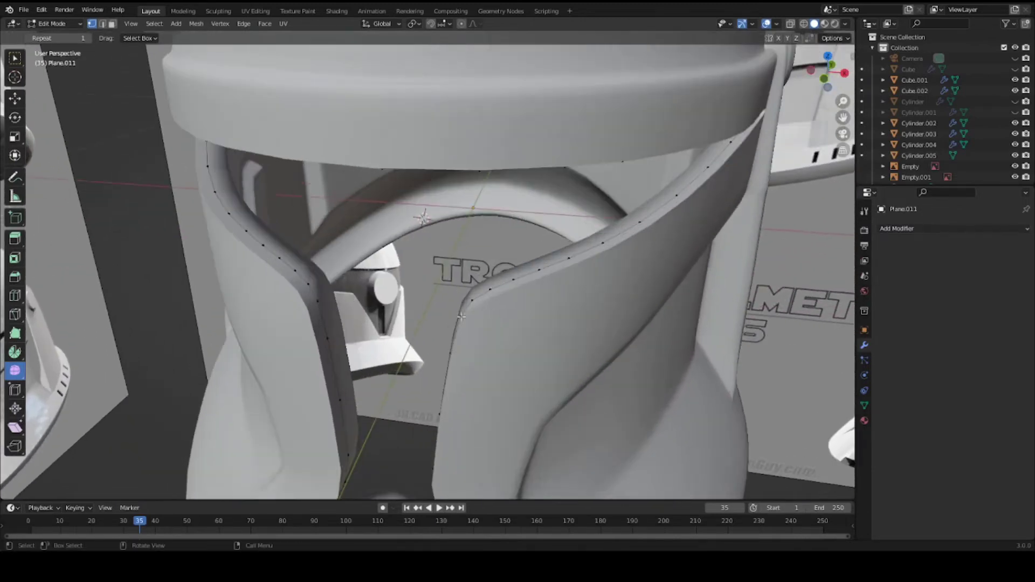
{"action": "scroll", "coordinate": [338, 289], "scroll_direction": "down", "scroll_amount": 5}
Step: Delete the negative-X half of the visor loop's vertices, selecting them in wireframe from the front view
{"action": "key", "text": "Tab"}
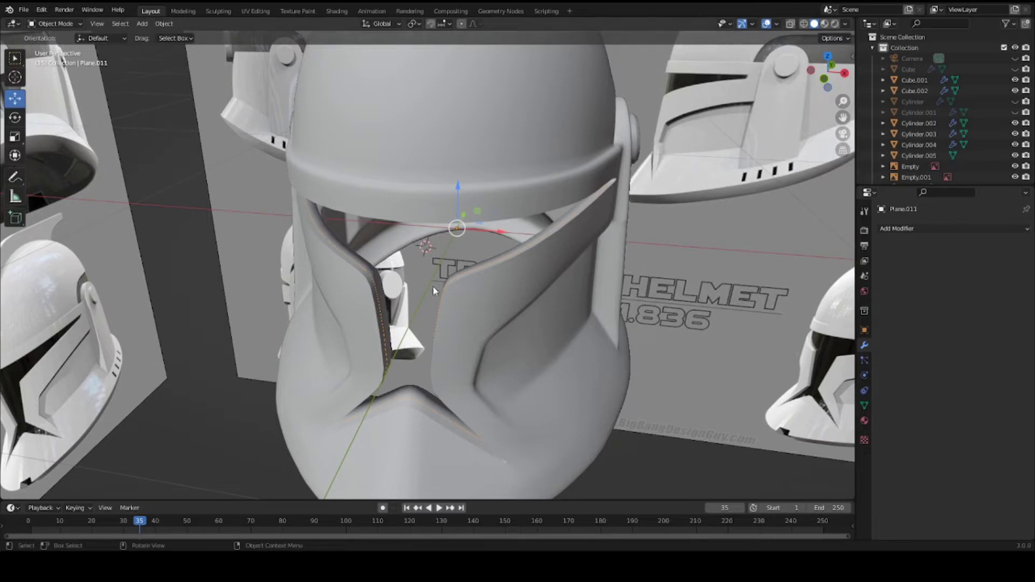
{"action": "key", "text": "KP_1"}
{"action": "key", "text": "Tab"}
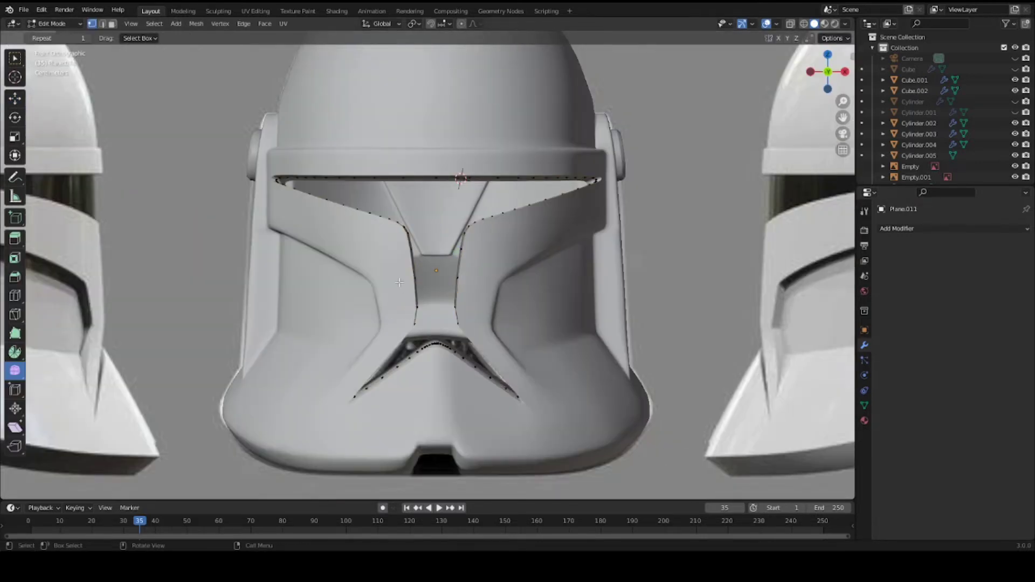
{"action": "left_click", "coordinate": [312, 287]}
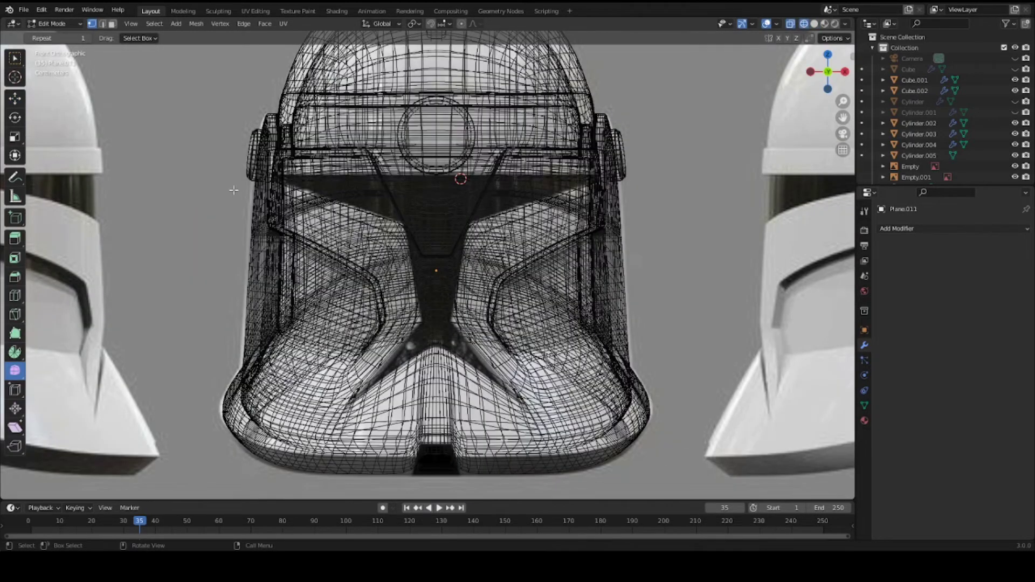
{"action": "left_click_drag", "start_coordinate": [273, 205], "coordinate": [434, 437]}
{"action": "scroll", "coordinate": [435, 409], "scroll_direction": "up", "scroll_amount": 3}
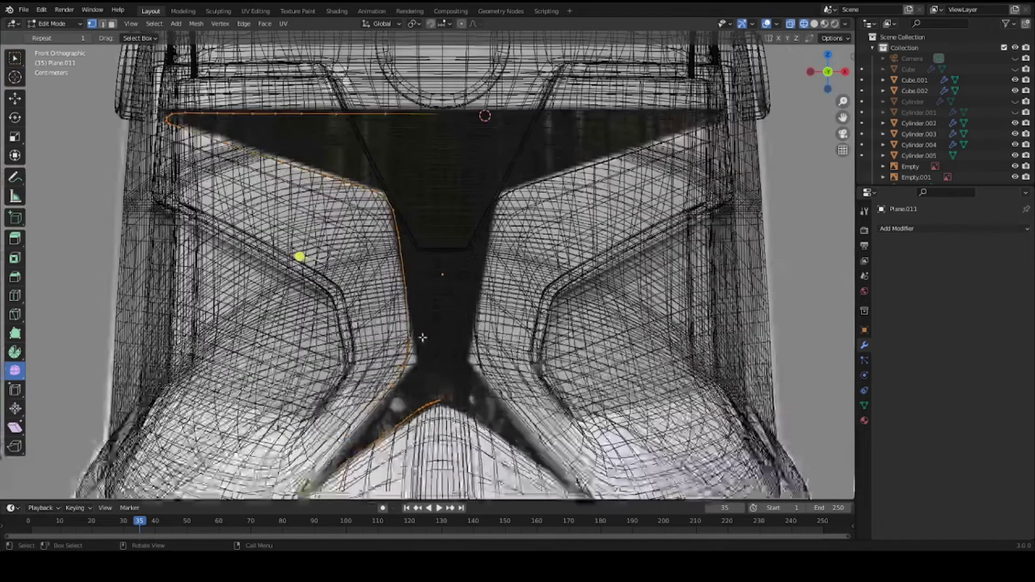
{"action": "key", "text": "x"}
{"action": "left_click", "coordinate": [423, 340]}
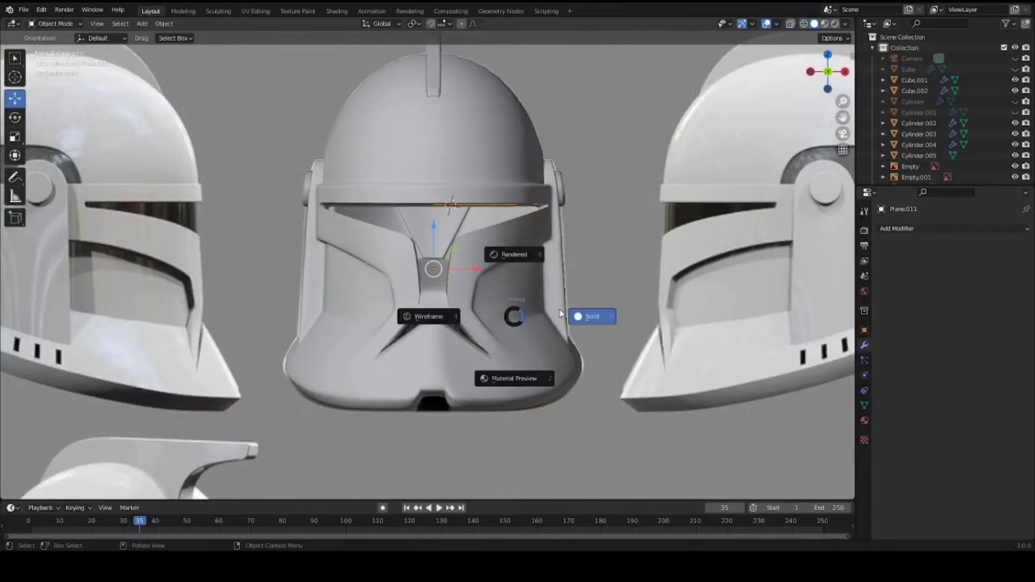
Step: Restore solid shading, add an X-axis Mirror modifier with clipping to the half loop, and return to Edit Mode
{"action": "left_click", "coordinate": [592, 317]}
{"action": "scroll", "coordinate": [763, 317], "scroll_direction": "up", "scroll_amount": 3}
{"action": "left_click", "coordinate": [941, 228]}
{"action": "left_click", "coordinate": [817, 359]}
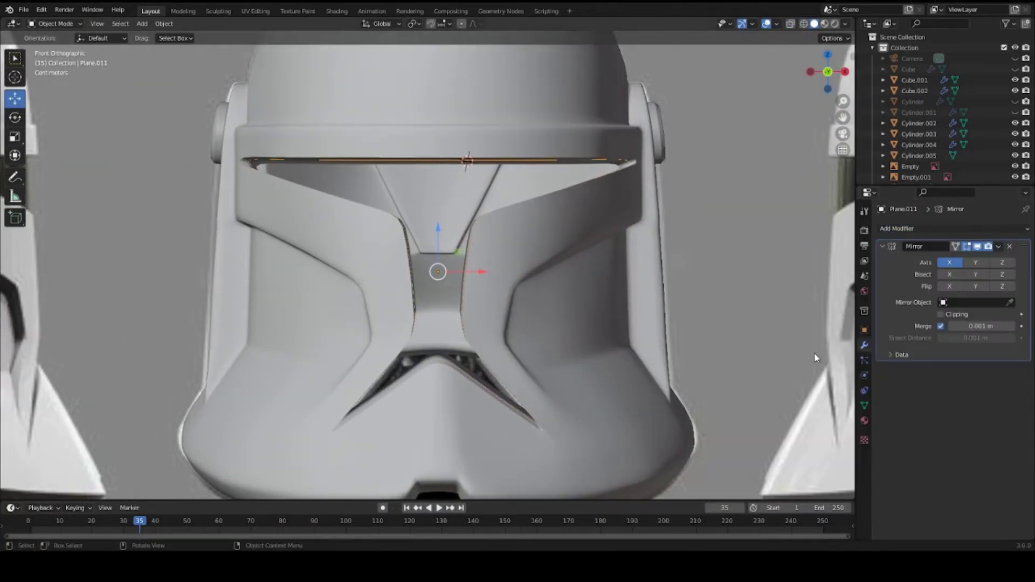
{"action": "key", "text": "Tab"}
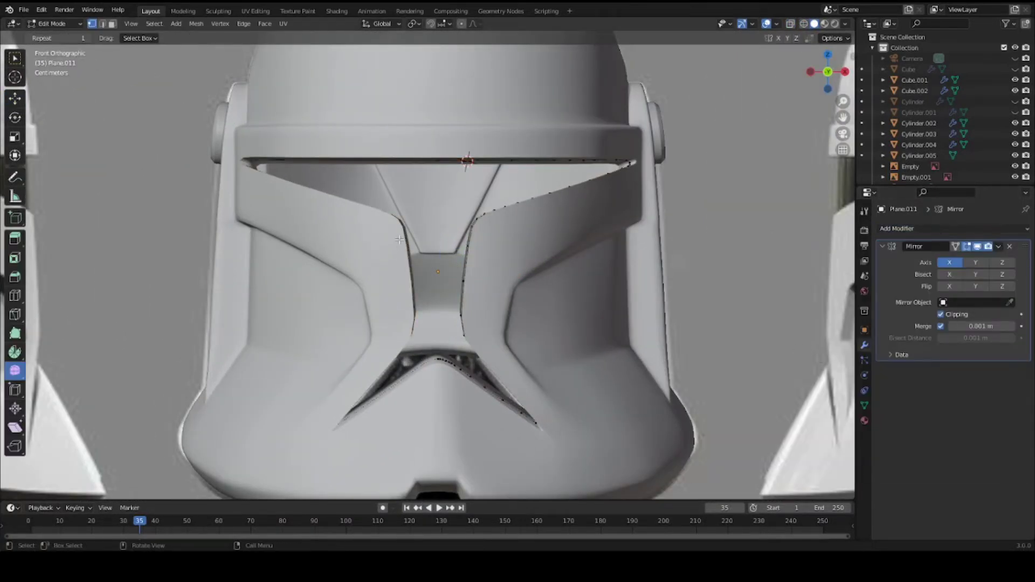
Step: Inspect the mirrored loop around the chin peak, save the file and leave Edit Mode
{"action": "middle_click_drag", "start_coordinate": [420, 230], "coordinate": [403, 476]}
{"action": "scroll", "coordinate": [428, 355], "scroll_direction": "up", "scroll_amount": 4}
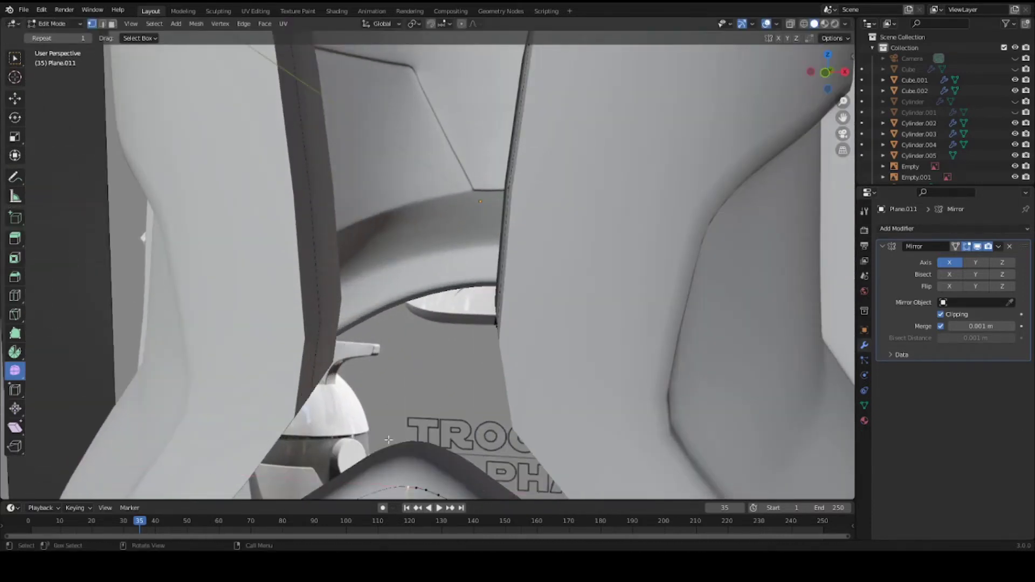
{"action": "scroll", "coordinate": [388, 440], "scroll_direction": "down", "scroll_amount": 4}
{"action": "key", "text": "ctrl+s"}
{"action": "middle_click_drag", "start_coordinate": [389, 440], "coordinate": [420, 316]}
{"action": "scroll", "coordinate": [431, 473], "scroll_direction": "up", "scroll_amount": 2}
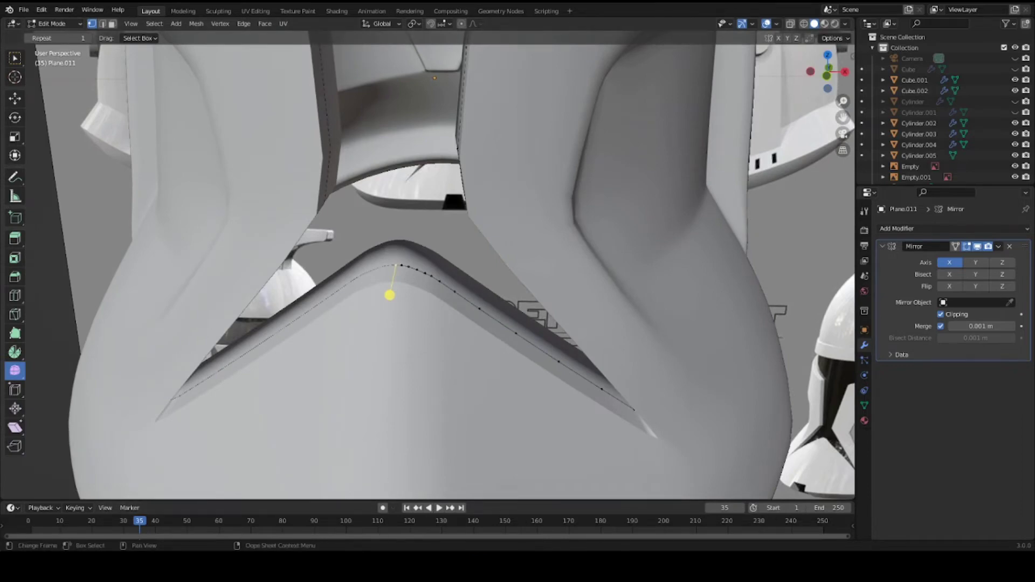
{"action": "scroll", "coordinate": [469, 349], "scroll_direction": "down", "scroll_amount": 6}
{"action": "key", "text": "Tab"}
{"action": "middle_click_drag", "start_coordinate": [463, 302], "coordinate": [443, 249]}
{"action": "left_click", "coordinate": [444, 248]}
Step: Dissolve the extra vertices beside the chin peak on the visor loop
{"action": "scroll", "coordinate": [432, 345], "scroll_direction": "up", "scroll_amount": 4}
{"action": "middle_click_drag", "start_coordinate": [412, 464], "coordinate": [418, 379], "text": "shift"}
{"action": "left_click", "coordinate": [398, 371]}
{"action": "key", "text": "Tab"}
{"action": "left_click", "coordinate": [434, 386]}
{"action": "right_click", "coordinate": [456, 391]}
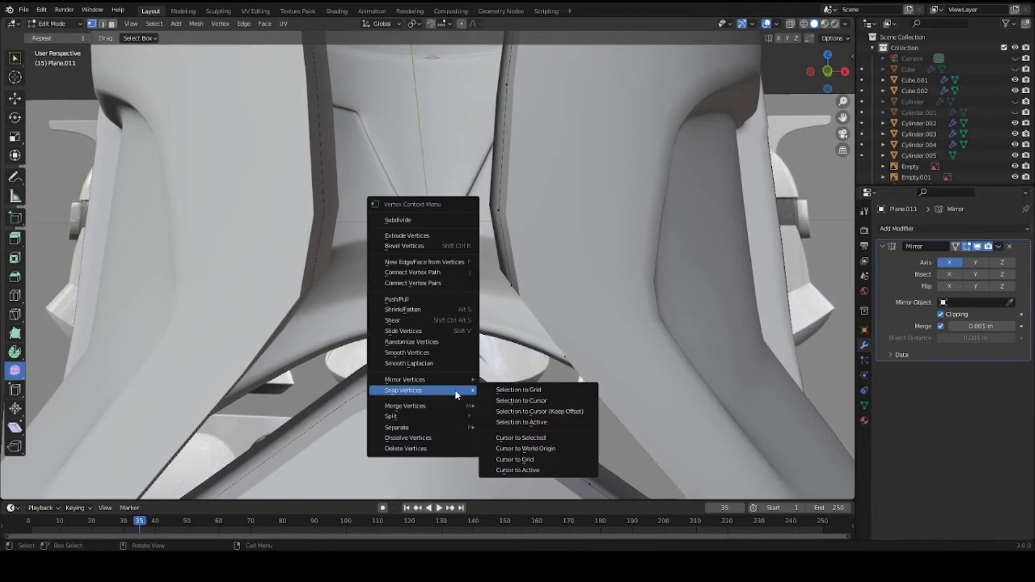
{"action": "right_click", "coordinate": [434, 442]}
{"action": "right_click", "coordinate": [453, 429]}
{"action": "left_click", "coordinate": [444, 458]}
{"action": "middle_click_drag", "start_coordinate": [443, 446], "coordinate": [426, 405]}
{"action": "middle_click_drag", "start_coordinate": [346, 384], "coordinate": [372, 389]}
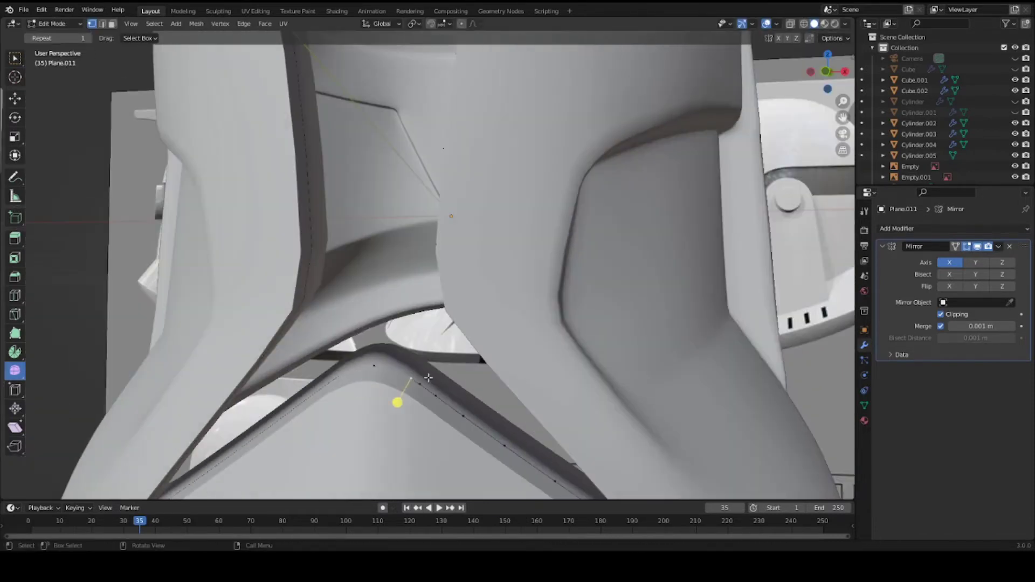
Step: Save the file and dissolve further surplus vertices along the chin ridge edge of the loop
{"action": "scroll", "coordinate": [429, 376], "scroll_direction": "down", "scroll_amount": 5}
{"action": "middle_click_drag", "start_coordinate": [431, 372], "coordinate": [458, 304]}
{"action": "scroll", "coordinate": [459, 400], "scroll_direction": "up", "scroll_amount": 3}
{"action": "key", "text": "ctrl+s"}
{"action": "scroll", "coordinate": [447, 276], "scroll_direction": "up", "scroll_amount": 3}
{"action": "left_click", "coordinate": [466, 286], "text": "shift"}
{"action": "right_click", "coordinate": [458, 305]}
{"action": "left_click", "coordinate": [447, 347]}
Step: Dissolve the remaining surplus vertices toward the slit's outer corner, leaving a straight edge from the chin peak
{"action": "middle_click_drag", "start_coordinate": [448, 347], "coordinate": [561, 324]}
{"action": "left_click", "coordinate": [727, 356]}
{"action": "middle_click_drag", "start_coordinate": [727, 367], "coordinate": [730, 359]}
{"action": "key", "text": "ctrl+x"}
{"action": "key", "text": "2"}
{"action": "left_click", "coordinate": [732, 360], "text": "alt"}
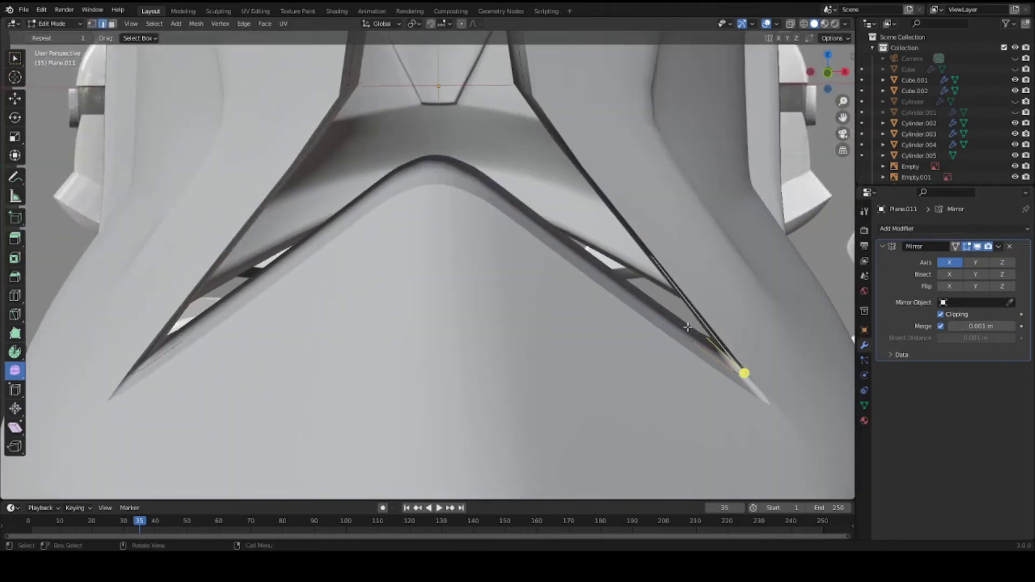
{"action": "scroll", "coordinate": [695, 334], "scroll_direction": "down", "scroll_amount": 1}
{"action": "middle_click_drag", "start_coordinate": [671, 321], "coordinate": [627, 308]}
{"action": "left_click", "coordinate": [650, 340]}
{"action": "key", "text": "2"}
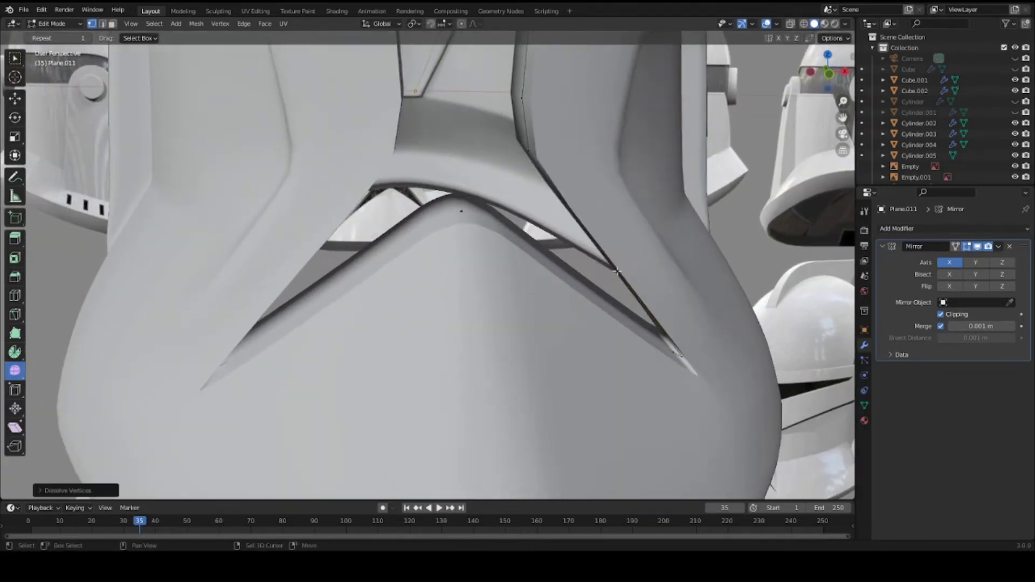
Step: Fill a face across the lower slit between the chin ridge and the cheek edge, check it and save the file
{"action": "middle_click_drag", "start_coordinate": [617, 271], "coordinate": [614, 367], "text": "shift"}
{"action": "mouse_move", "coordinate": [534, 329]}
{"action": "middle_mouse_down"}
{"action": "mouse_move", "coordinate": [589, 307]}
{"action": "mouse_move", "coordinate": [532, 345]}
{"action": "mouse_move", "coordinate": [518, 371]}
{"action": "mouse_move", "coordinate": [478, 345]}
{"action": "middle_mouse_up"}
{"action": "key", "text": "2"}
{"action": "key", "text": "ctrl+s"}
{"action": "left_click", "coordinate": [498, 398]}
{"action": "key", "text": "z"}
{"action": "key", "text": "z"}
{"action": "key", "text": "f"}
{"action": "key", "text": "z"}
{"action": "key", "text": "Tab"}
{"action": "middle_click_drag", "start_coordinate": [518, 313], "coordinate": [426, 302]}
{"action": "key", "text": "Tab"}
{"action": "key", "text": "ctrl+s"}
Step: Extrude the chin peak vertex upward along Z on the centre line and select the new upper vertex
{"action": "key", "text": "1"}
{"action": "left_click", "coordinate": [438, 344]}
{"action": "key", "text": "e"}
{"action": "key", "text": "z"}
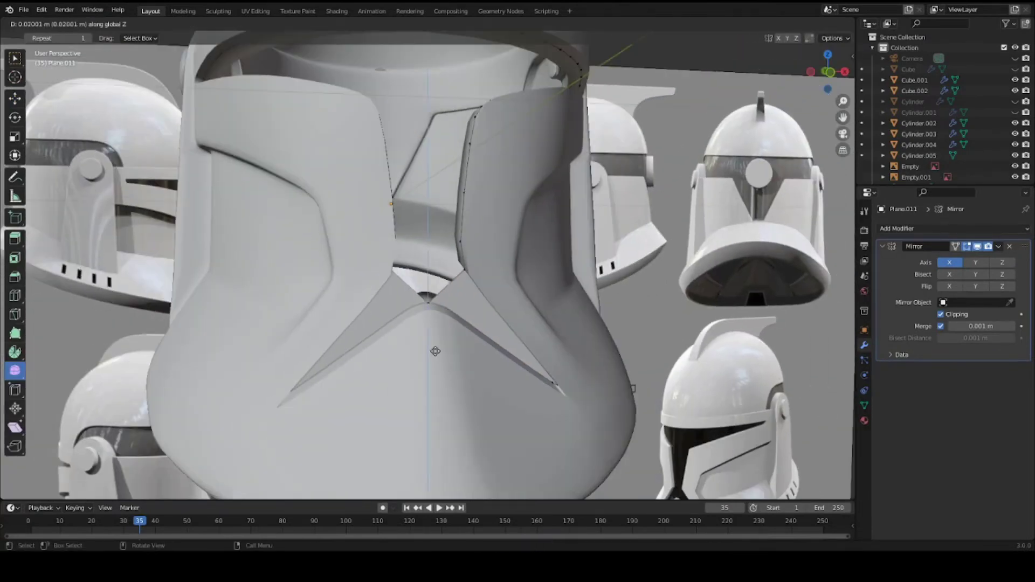
{"action": "left_click", "coordinate": [427, 285]}
{"action": "scroll", "coordinate": [427, 302], "scroll_direction": "up", "scroll_amount": 3}
{"action": "left_click", "coordinate": [408, 378]}
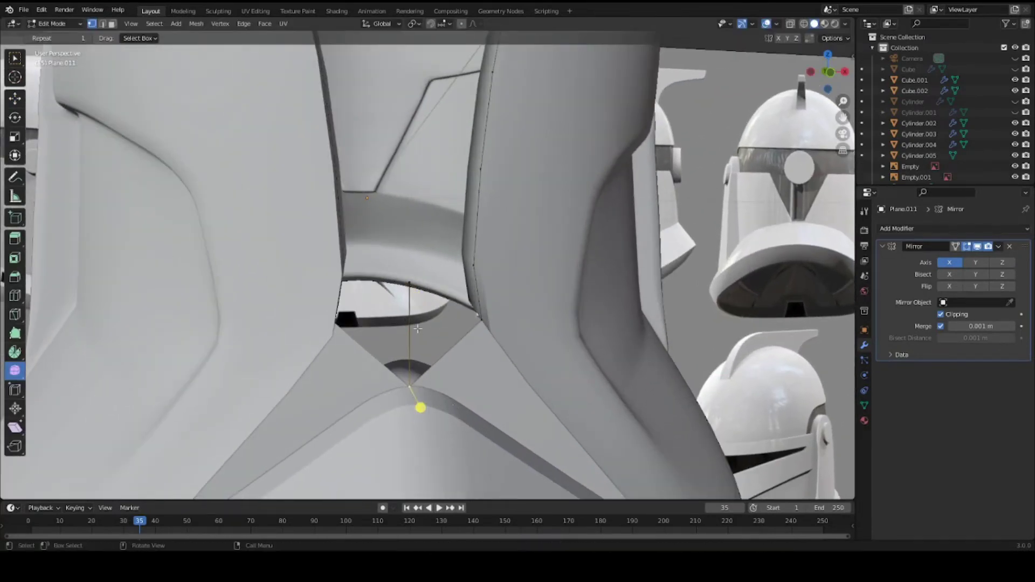
{"action": "left_click", "coordinate": [409, 286]}
Step: Extrude the upper vertex sideways, turn on clipping in the Mirror modifier and reposition the vertex
{"action": "scroll", "coordinate": [410, 289], "scroll_direction": "up", "scroll_amount": 2}
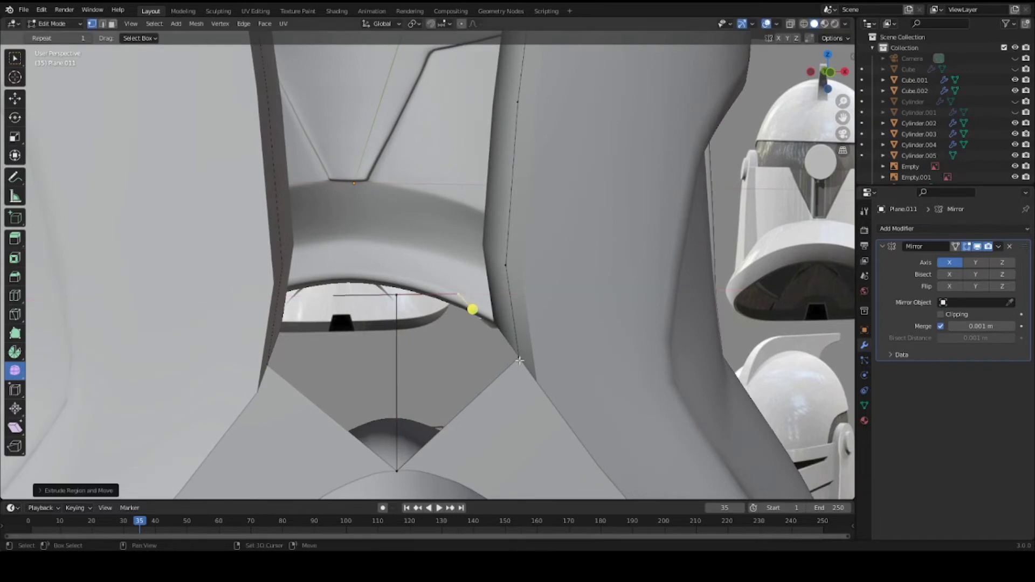
{"action": "middle_click_drag", "start_coordinate": [519, 360], "coordinate": [577, 317]}
{"action": "key", "text": "e"}
{"action": "left_click", "coordinate": [400, 294]}
{"action": "left_click", "coordinate": [941, 314]}
{"action": "key", "text": "g"}
{"action": "left_click", "coordinate": [441, 379]}
Step: Fill a face in the visor's central column and slide its vertex along the edge
{"action": "left_click", "coordinate": [442, 362], "text": "shift"}
{"action": "middle_click_drag", "start_coordinate": [451, 302], "coordinate": [452, 432]}
{"action": "key", "text": "1"}
{"action": "key", "text": "f"}
{"action": "middle_click_drag", "start_coordinate": [531, 378], "coordinate": [540, 350]}
{"action": "key", "text": "g"}
{"action": "key", "text": "g"}
{"action": "left_click", "coordinate": [571, 383]}
Step: Move the selected visor geometry along Y and check the result in wireframe and solid shading
{"action": "middle_click_drag", "start_coordinate": [571, 383], "coordinate": [506, 305]}
{"action": "key", "text": "g"}
{"action": "key", "text": "y"}
{"action": "left_click", "coordinate": [589, 372]}
{"action": "key", "text": "Tab"}
{"action": "key", "text": "Tab"}
{"action": "key", "text": "shift+z"}
{"action": "key", "text": "shift+z"}
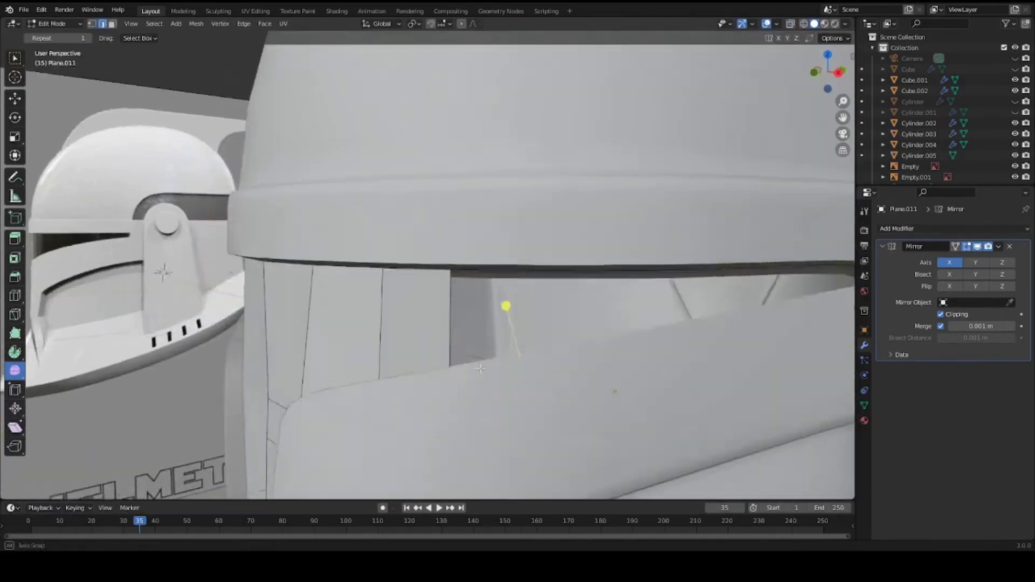
Step: Fill the next face across the eye slit and slide its vertex into line with the strip
{"action": "key", "text": "f"}
{"action": "key", "text": "g"}
{"action": "key", "text": "g"}
{"action": "middle_click_drag", "start_coordinate": [481, 369], "coordinate": [588, 280]}
{"action": "left_click", "coordinate": [517, 342]}
{"action": "key", "text": "shift+z"}
{"action": "key", "text": "shift+z"}
Step: Dissolve the surplus vertex on the brow edge of the eye slit
{"action": "middle_click_drag", "start_coordinate": [591, 350], "coordinate": [531, 242]}
{"action": "key", "text": "shift+z"}
{"action": "key", "text": "shift+z"}
{"action": "key", "text": "1"}
{"action": "key", "text": "shift+z"}
{"action": "key", "text": "shift+z"}
{"action": "right_click", "coordinate": [532, 242]}
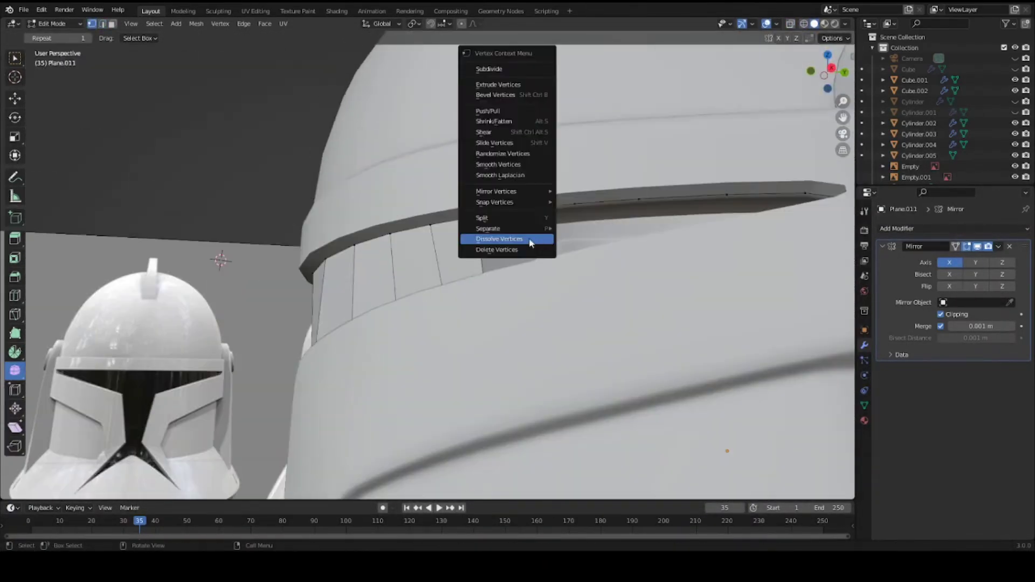
{"action": "left_click", "coordinate": [531, 238]}
Step: Slide the newest eye-slit face's vertex along the brow edge, leave Edit Mode and save the file
{"action": "middle_click_drag", "start_coordinate": [620, 208], "coordinate": [605, 193]}
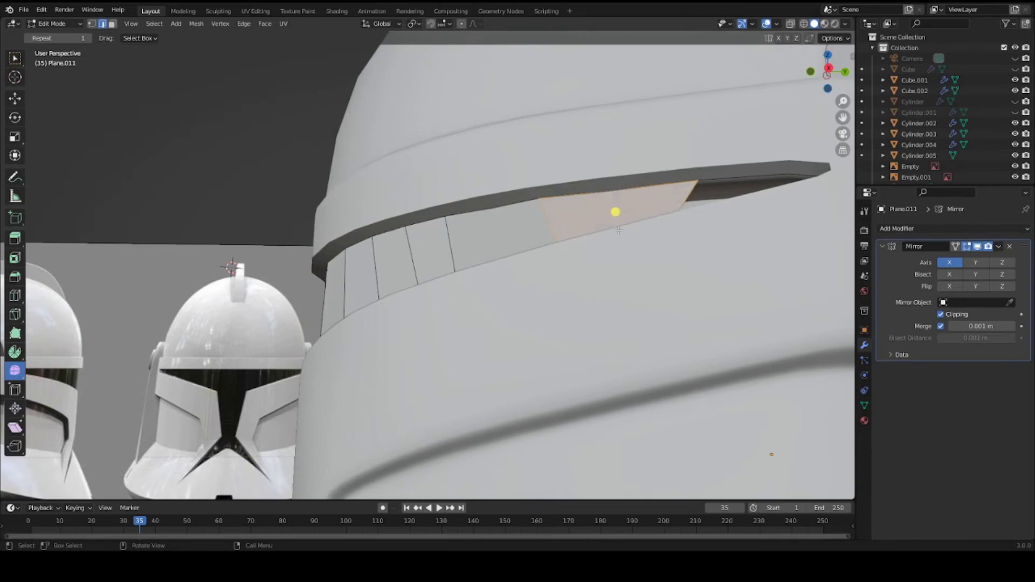
{"action": "middle_click_drag", "start_coordinate": [618, 230], "coordinate": [647, 232]}
{"action": "key", "text": "g"}
{"action": "key", "text": "g"}
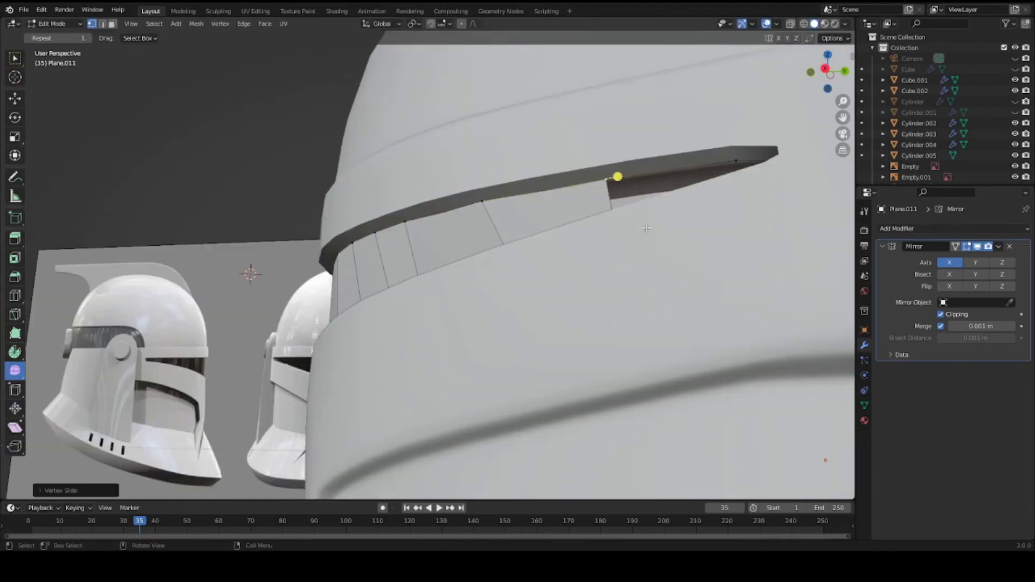
{"action": "key", "text": "Tab"}
{"action": "key", "text": "ctrl+s"}
Step: Merge the selected vertices near the eye slit's outer end, return to Object Mode and save the file
{"action": "key", "text": "z"}
{"action": "left_click", "coordinate": [493, 254]}
{"action": "key", "text": "Tab"}
{"action": "key", "text": "shift+z"}
{"action": "key", "text": "shift+z"}
{"action": "middle_click_drag", "start_coordinate": [597, 275], "coordinate": [608, 273]}
{"action": "key", "text": "shift+z"}
{"action": "key", "text": "m"}
{"action": "left_click", "coordinate": [598, 272]}
{"action": "key", "text": "shift+z"}
{"action": "key", "text": "Tab"}
{"action": "key", "text": "ctrl+s"}
Step: Inspect the filled visor against the helmet shell in Edit Mode and return to Object Mode
{"action": "left_click", "coordinate": [347, 342]}
{"action": "key", "text": "KP_Decimal"}
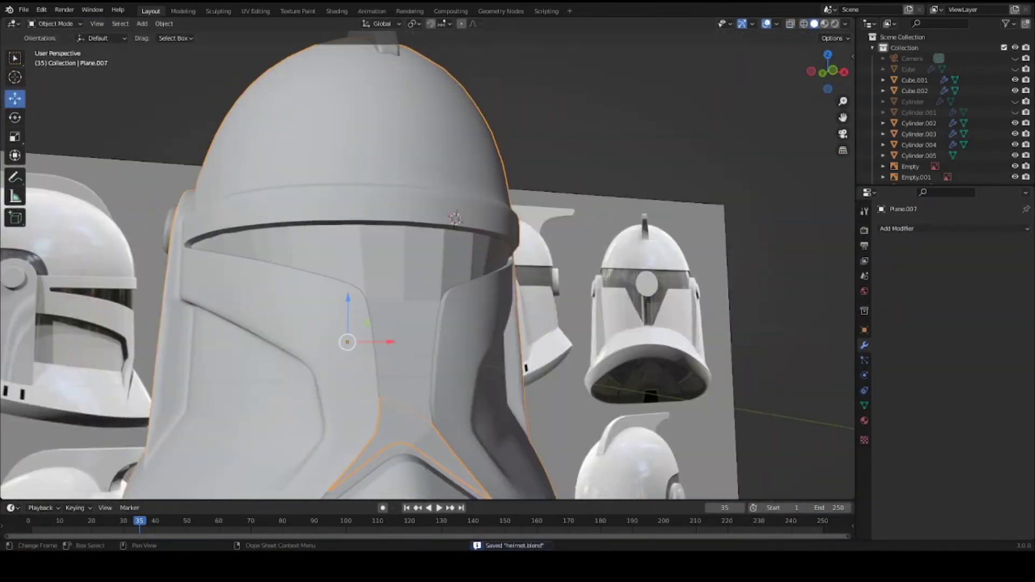
{"action": "key", "text": "Tab"}
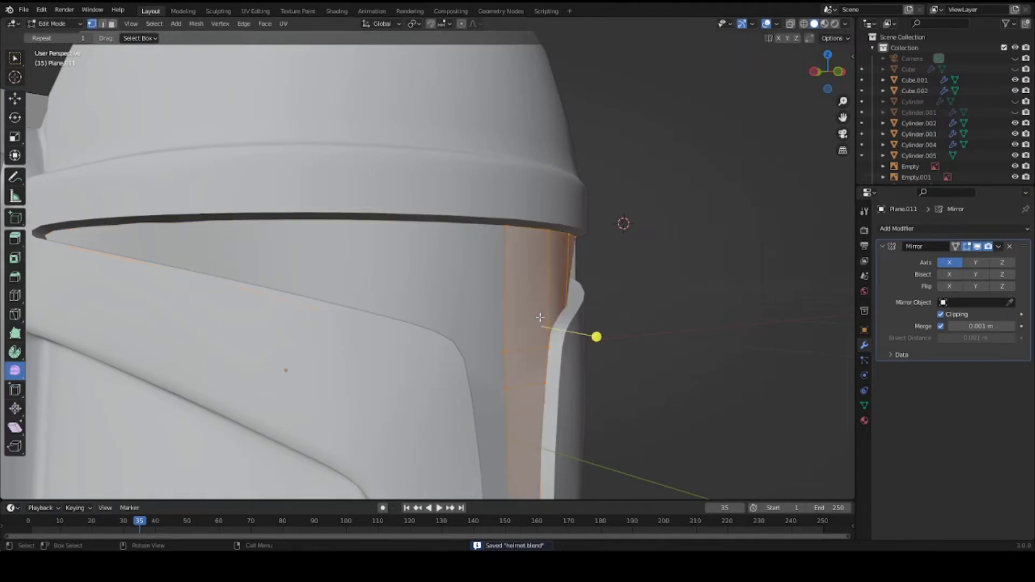
{"action": "middle_click_drag", "start_coordinate": [539, 302], "coordinate": [503, 296]}
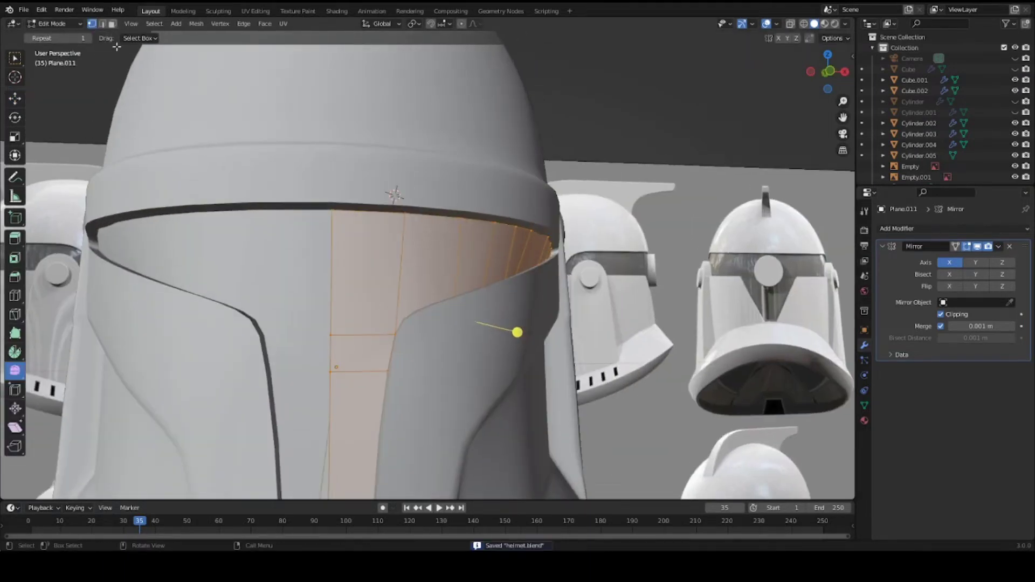
{"action": "left_click", "coordinate": [60, 36]}
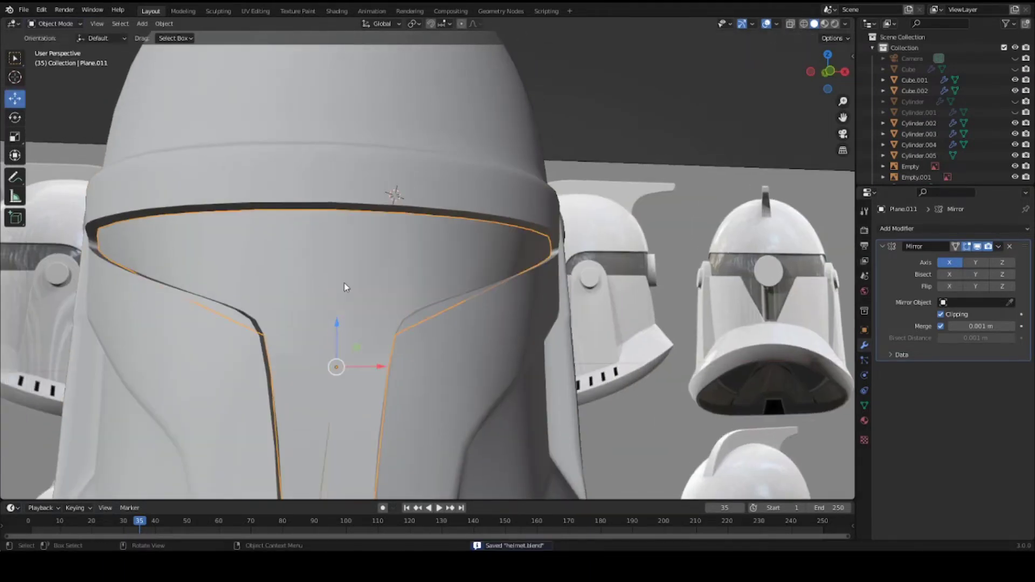
Step: Set the visor surface to smooth shading and check how it meets the shell at the eye slit's outer end
{"action": "right_click", "coordinate": [346, 287]}
{"action": "right_click", "coordinate": [451, 259]}
{"action": "middle_click_drag", "start_coordinate": [451, 259], "coordinate": [527, 268]}
{"action": "scroll", "coordinate": [409, 255], "scroll_direction": "down", "scroll_amount": 2}
{"action": "right_click", "coordinate": [363, 255]}
{"action": "left_click", "coordinate": [364, 265]}
{"action": "scroll", "coordinate": [411, 289], "scroll_direction": "up", "scroll_amount": 2}
{"action": "right_click", "coordinate": [418, 299]}
{"action": "left_click", "coordinate": [414, 290]}
{"action": "middle_click_drag", "start_coordinate": [484, 327], "coordinate": [569, 183]}
{"action": "middle_click_drag", "start_coordinate": [536, 243], "coordinate": [563, 209]}
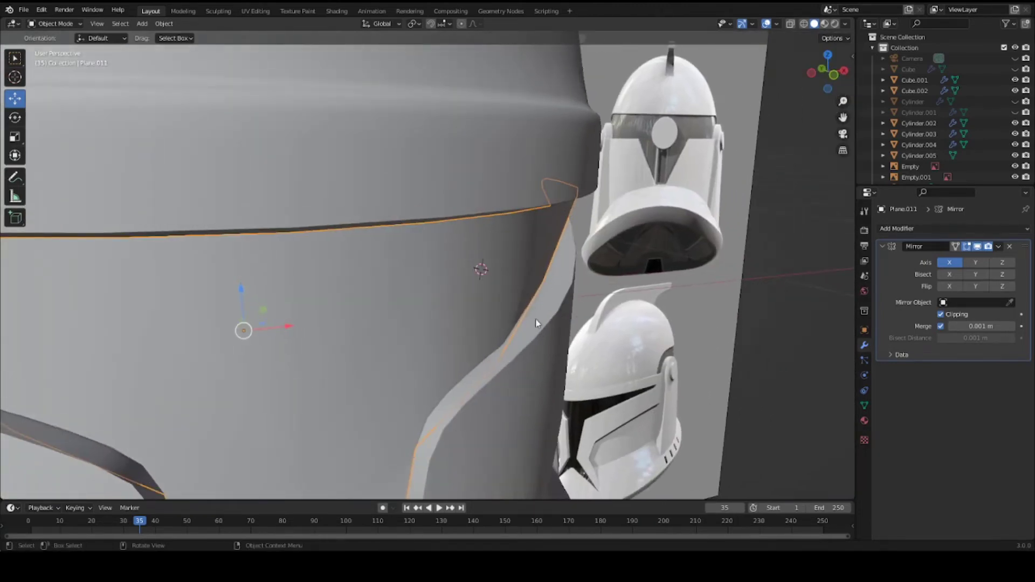
{"action": "middle_click_drag", "start_coordinate": [536, 323], "coordinate": [465, 349]}
{"action": "middle_click_drag", "start_coordinate": [334, 345], "coordinate": [447, 336]}
Step: Reposition the visor mesh behind the eye slit's lower edge with proportional editing, including a move along the Y axis
{"action": "key", "text": "Tab"}
{"action": "key", "text": "alt+a"}
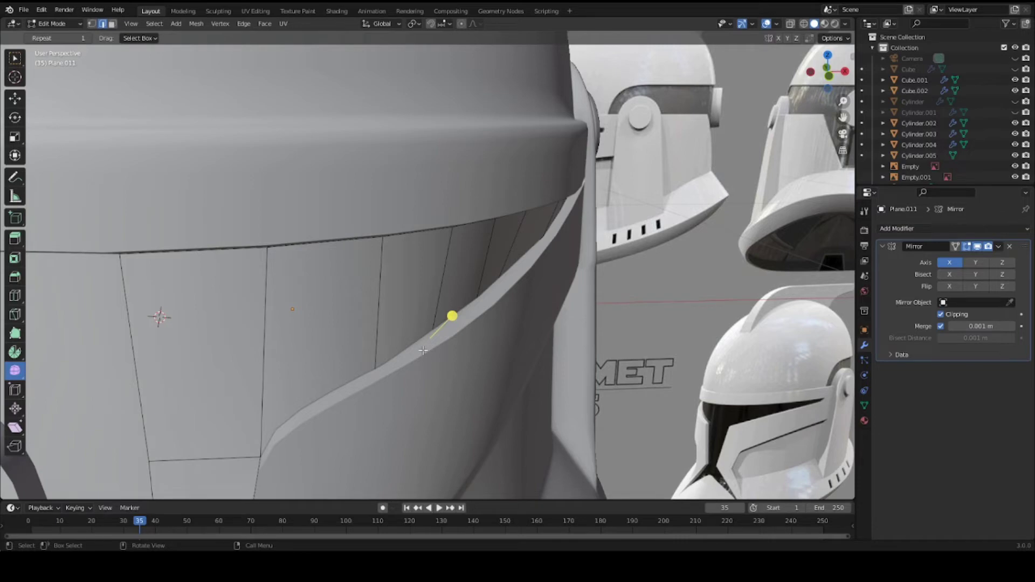
{"action": "key", "text": "g"}
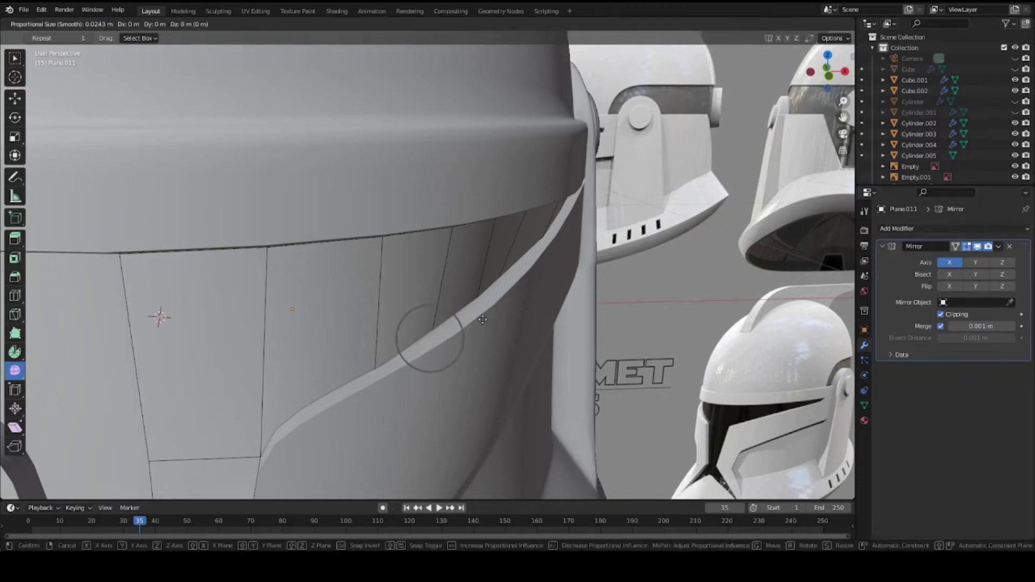
{"action": "left_click", "coordinate": [513, 320]}
{"action": "middle_click_drag", "start_coordinate": [513, 321], "coordinate": [487, 328]}
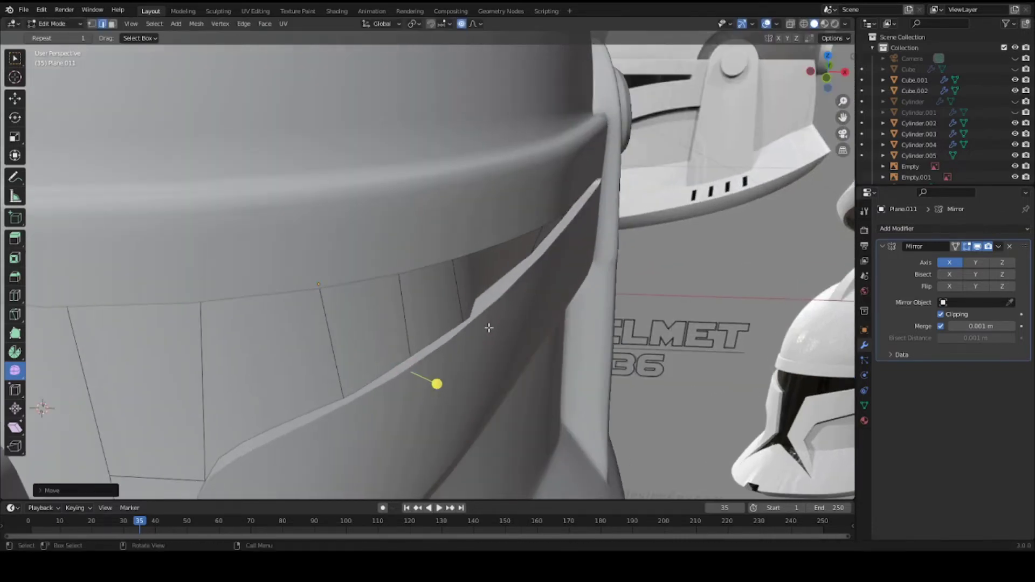
{"action": "key", "text": "g"}
{"action": "key", "text": "y"}
{"action": "left_click", "coordinate": [423, 356]}
{"action": "middle_click_drag", "start_coordinate": [417, 357], "coordinate": [437, 359]}
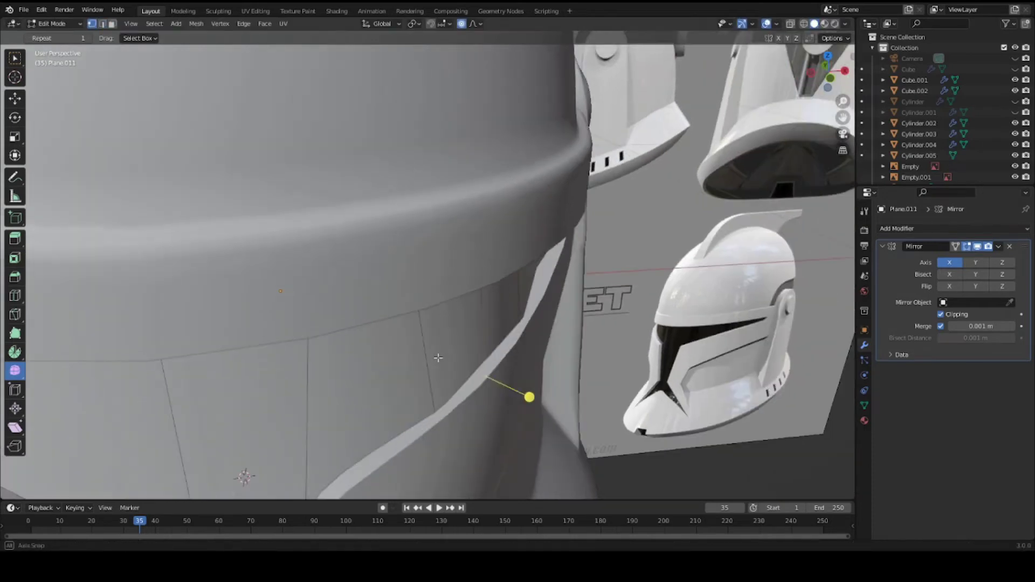
Step: Shift the visor's vertices along the X axis toward the outer end of the eye slit
{"action": "key", "text": "g"}
{"action": "key", "text": "x"}
{"action": "left_click", "coordinate": [447, 359]}
{"action": "middle_click_drag", "start_coordinate": [536, 309], "coordinate": [481, 296]}
{"action": "left_click", "coordinate": [516, 277]}
{"action": "key", "text": "x"}
{"action": "left_click", "coordinate": [481, 298]}
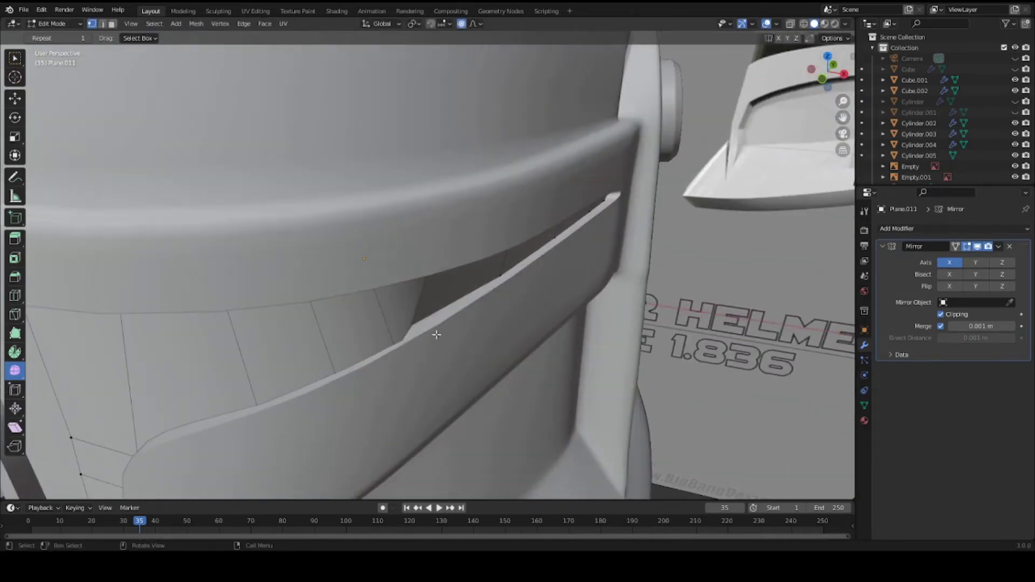
Step: Move the visor's outer vertices freely to close the gap at the eye slit, and check the fit in Object Mode
{"action": "key", "text": "g"}
{"action": "middle_click_drag", "start_coordinate": [415, 323], "coordinate": [531, 261]}
{"action": "key", "text": "g"}
{"action": "left_click", "coordinate": [402, 307]}
{"action": "key", "text": "g"}
{"action": "left_click", "coordinate": [479, 323]}
{"action": "key", "text": "Tab"}
{"action": "scroll", "coordinate": [479, 323], "scroll_direction": "down", "scroll_amount": 4}
{"action": "scroll", "coordinate": [480, 294], "scroll_direction": "up", "scroll_amount": 4}
Step: Adjust the visor's outer-end vertices with proportional moves, including along the X axis, and inspect the corner in Object Mode
{"action": "key", "text": "Tab"}
{"action": "key", "text": "g"}
{"action": "left_click", "coordinate": [536, 271]}
{"action": "scroll", "coordinate": [545, 266], "scroll_direction": "down", "scroll_amount": 4}
{"action": "scroll", "coordinate": [561, 230], "scroll_direction": "up", "scroll_amount": 4}
{"action": "left_click", "coordinate": [425, 262]}
{"action": "key", "text": "g"}
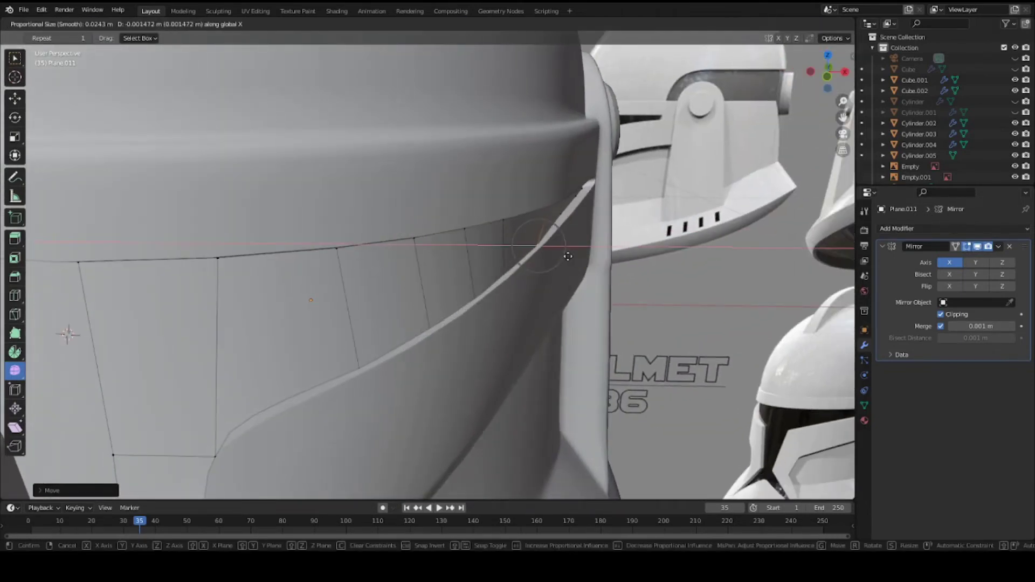
{"action": "key", "text": "Tab"}
{"action": "scroll", "coordinate": [563, 258], "scroll_direction": "down", "scroll_amount": 5}
{"action": "middle_click_drag", "start_coordinate": [584, 282], "coordinate": [575, 263]}
{"action": "scroll", "coordinate": [509, 287], "scroll_direction": "up", "scroll_amount": 5}
{"action": "scroll", "coordinate": [516, 275], "scroll_direction": "up", "scroll_amount": 3}
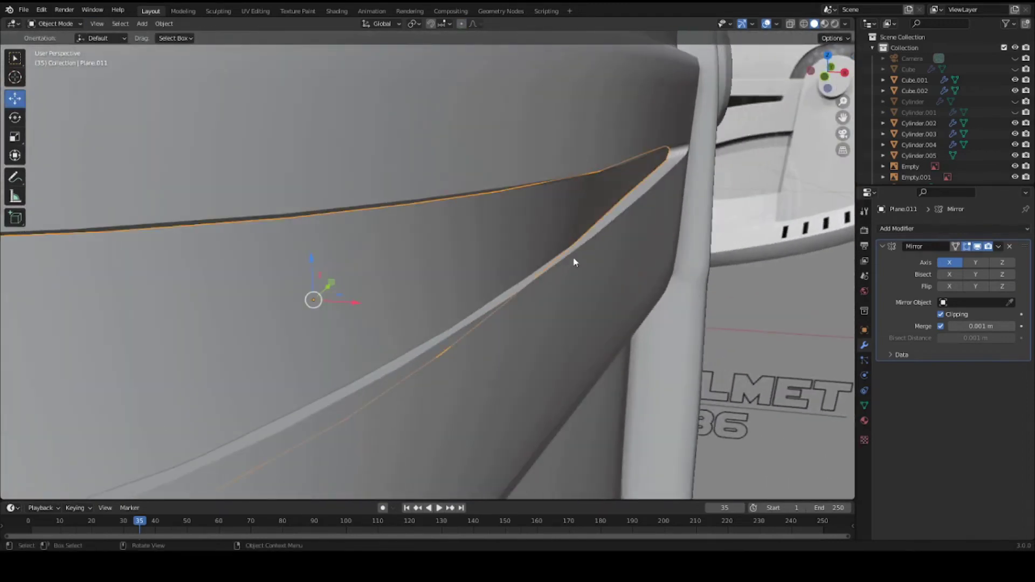
Step: Move the visor's outermost edge along the X axis and reposition the neighbouring vertices below the brow
{"action": "key", "text": "Tab"}
{"action": "key", "text": "g"}
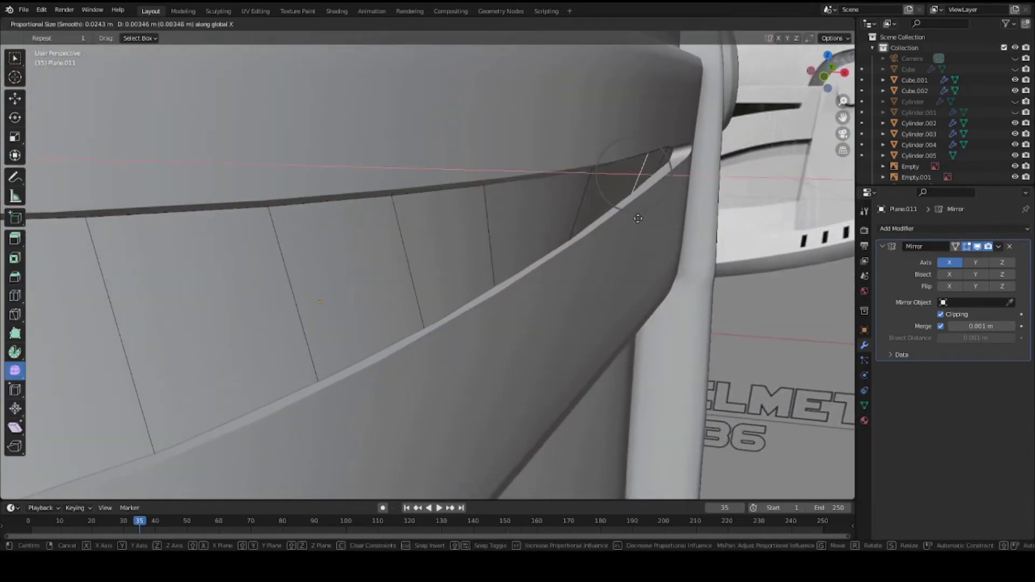
{"action": "left_click", "coordinate": [638, 218]}
{"action": "middle_click_drag", "start_coordinate": [638, 219], "coordinate": [711, 238]}
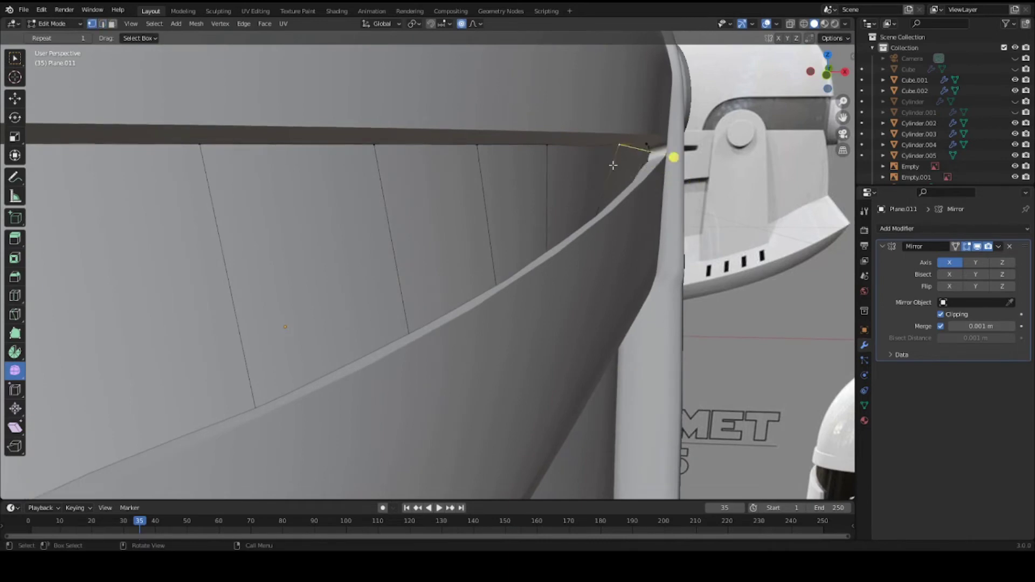
{"action": "key", "text": "g"}
{"action": "middle_click_drag", "start_coordinate": [613, 165], "coordinate": [582, 203]}
{"action": "left_click", "coordinate": [626, 166]}
{"action": "left_click", "coordinate": [561, 143]}
{"action": "key", "text": "g"}
{"action": "left_click", "coordinate": [541, 196]}
Step: Move the selected upper visor vertex along the Z axis and return to Object Mode
{"action": "scroll", "coordinate": [544, 168], "scroll_direction": "down", "scroll_amount": 3}
{"action": "key", "text": "g"}
{"action": "key", "text": "z"}
{"action": "left_click", "coordinate": [583, 205]}
{"action": "key", "text": "Tab"}
{"action": "scroll", "coordinate": [572, 213], "scroll_direction": "down", "scroll_amount": 4}
{"action": "middle_click_drag", "start_coordinate": [528, 231], "coordinate": [560, 247]}
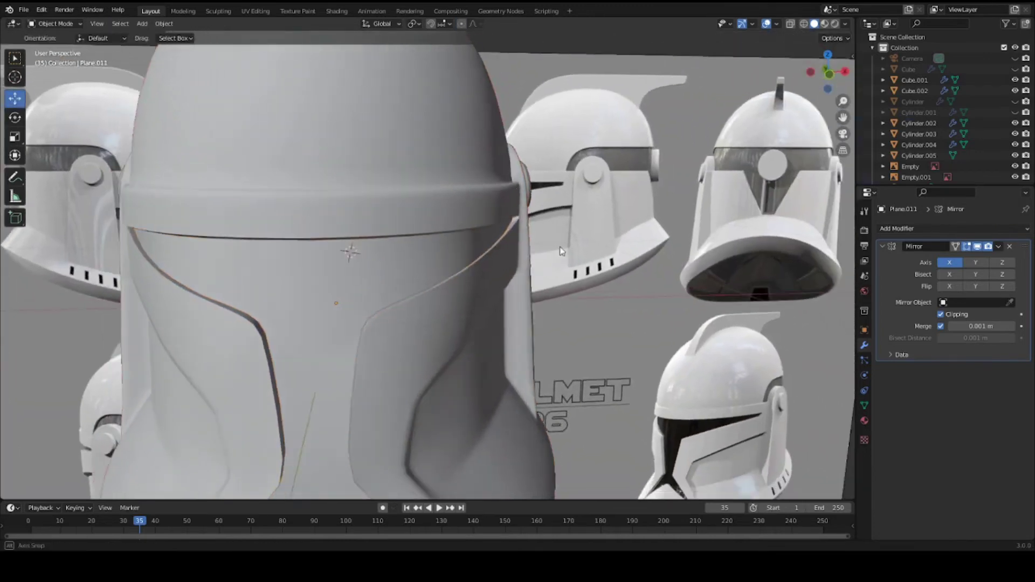
Step: Move the visor's outer-end face along the X axis, leave Edit Mode and save the file
{"action": "key", "text": "Tab"}
{"action": "scroll", "coordinate": [566, 243], "scroll_direction": "up", "scroll_amount": 3}
{"action": "middle_click_drag", "start_coordinate": [615, 229], "coordinate": [572, 215]}
{"action": "key", "text": "3"}
{"action": "left_click", "coordinate": [575, 214]}
{"action": "key", "text": "g"}
{"action": "key", "text": "x"}
{"action": "left_click", "coordinate": [599, 223]}
{"action": "key", "text": "Tab"}
{"action": "scroll", "coordinate": [599, 226], "scroll_direction": "down", "scroll_amount": 4}
{"action": "key", "text": "ctrl+s"}
Step: Select the visor's narrow centre-strip faces down to the lower point, smooth their vertices and scale them to 1.05
{"action": "middle_click_drag", "start_coordinate": [424, 269], "coordinate": [384, 317]}
{"action": "scroll", "coordinate": [435, 275], "scroll_direction": "up", "scroll_amount": 3}
{"action": "left_click", "coordinate": [435, 275]}
{"action": "scroll", "coordinate": [436, 280], "scroll_direction": "up", "scroll_amount": 2}
{"action": "key", "text": "Tab"}
{"action": "key", "text": "2"}
{"action": "left_click", "coordinate": [427, 280]}
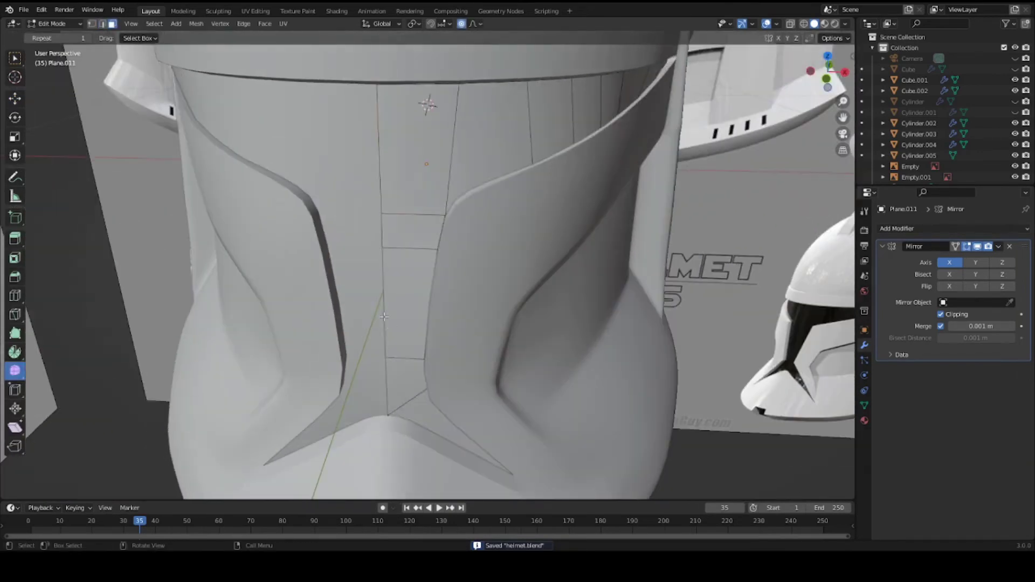
{"action": "key", "text": "c"}
{"action": "left_click", "coordinate": [404, 386]}
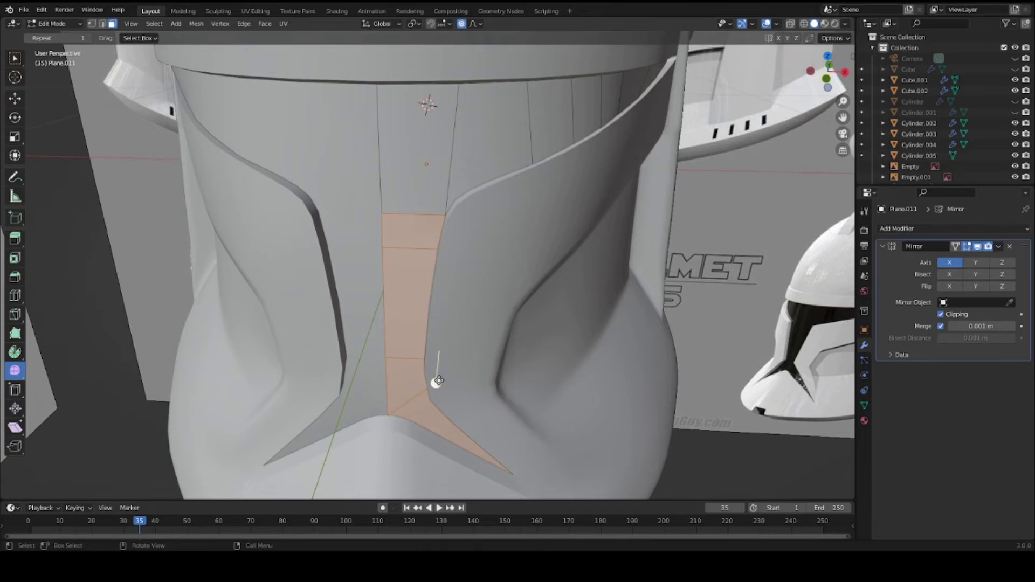
{"action": "scroll", "coordinate": [448, 356], "scroll_direction": "down", "scroll_amount": 3}
{"action": "key", "text": "s"}
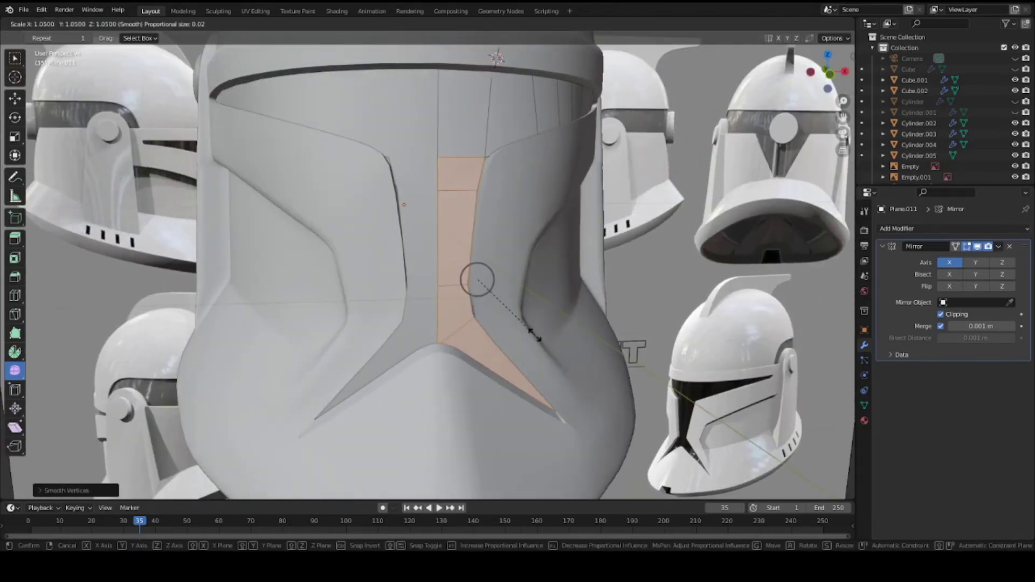
{"action": "left_click", "coordinate": [534, 335]}
Step: Move the selected centre-strip faces outward along the X axis, return to Object Mode and save the file
{"action": "key", "text": "g"}
{"action": "key", "text": "x"}
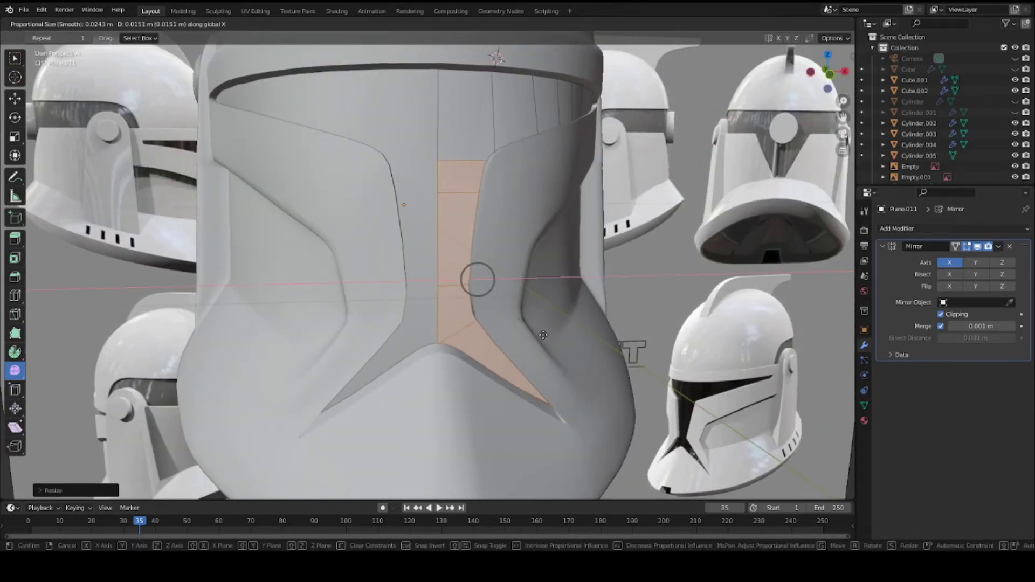
{"action": "left_click", "coordinate": [543, 335]}
{"action": "middle_click_drag", "start_coordinate": [543, 335], "coordinate": [569, 338]}
{"action": "middle_click_drag", "start_coordinate": [526, 197], "coordinate": [576, 206]}
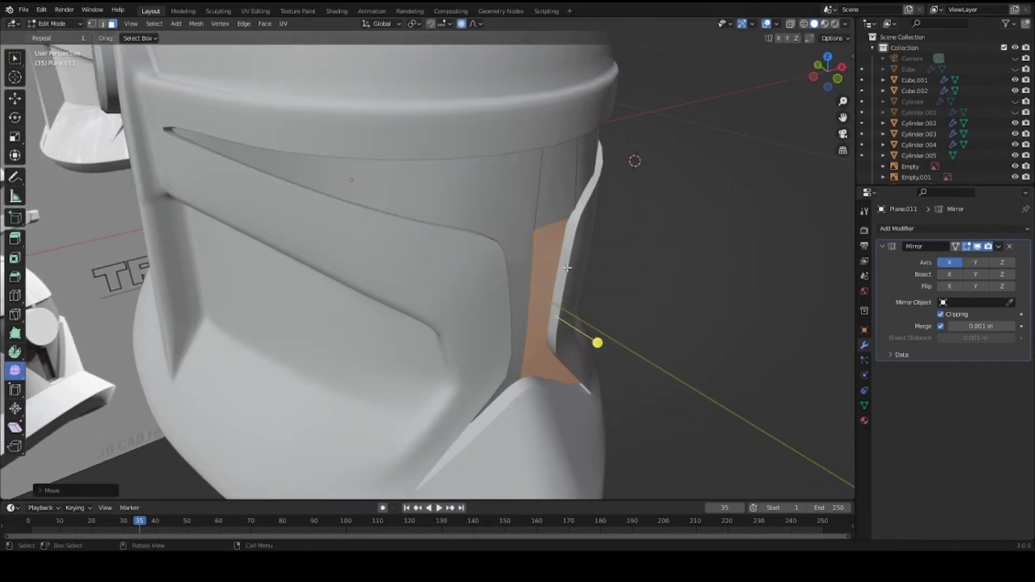
{"action": "key", "text": "Tab"}
{"action": "scroll", "coordinate": [568, 268], "scroll_direction": "down", "scroll_amount": 3}
{"action": "middle_click_drag", "start_coordinate": [567, 268], "coordinate": [483, 278]}
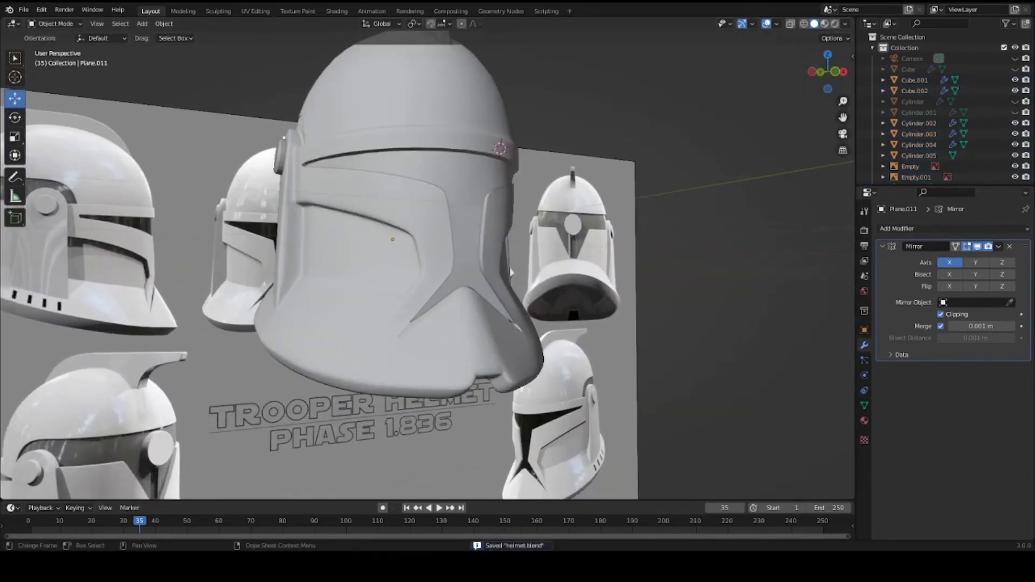
Step: Select the visor geometry hidden behind the eye slit's lower edge and move it along the Z axis using wireframe display
{"action": "scroll", "coordinate": [465, 355], "scroll_direction": "up", "scroll_amount": 2}
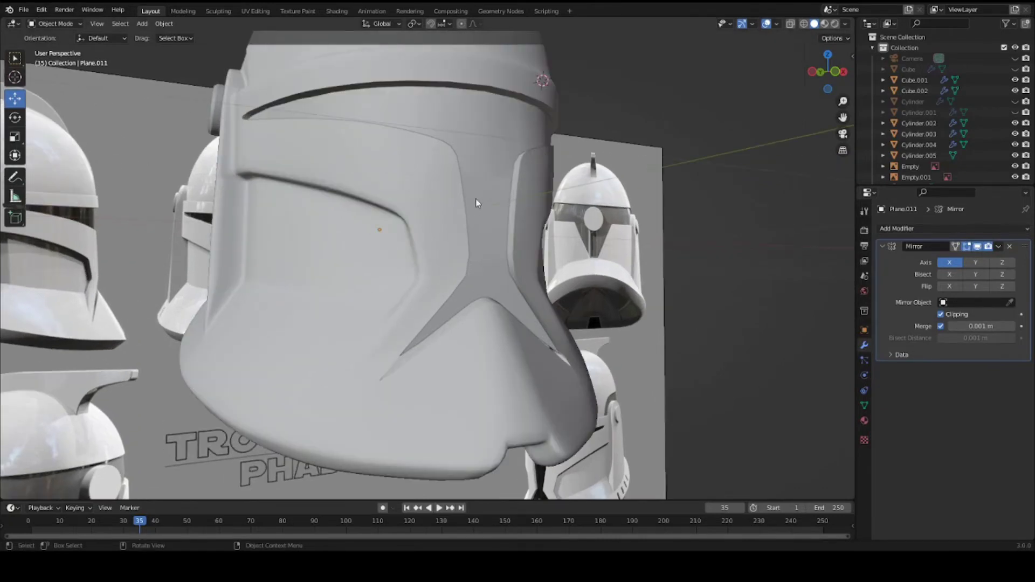
{"action": "left_click", "coordinate": [477, 201]}
{"action": "middle_click_drag", "start_coordinate": [477, 201], "coordinate": [430, 204]}
{"action": "middle_click_drag", "start_coordinate": [404, 163], "coordinate": [428, 240]}
{"action": "scroll", "coordinate": [447, 276], "scroll_direction": "up", "scroll_amount": 2}
{"action": "scroll", "coordinate": [447, 273], "scroll_direction": "down", "scroll_amount": 2}
{"action": "middle_click_drag", "start_coordinate": [518, 227], "coordinate": [522, 254]}
{"action": "scroll", "coordinate": [522, 253], "scroll_direction": "up", "scroll_amount": 2}
{"action": "key", "text": "Tab"}
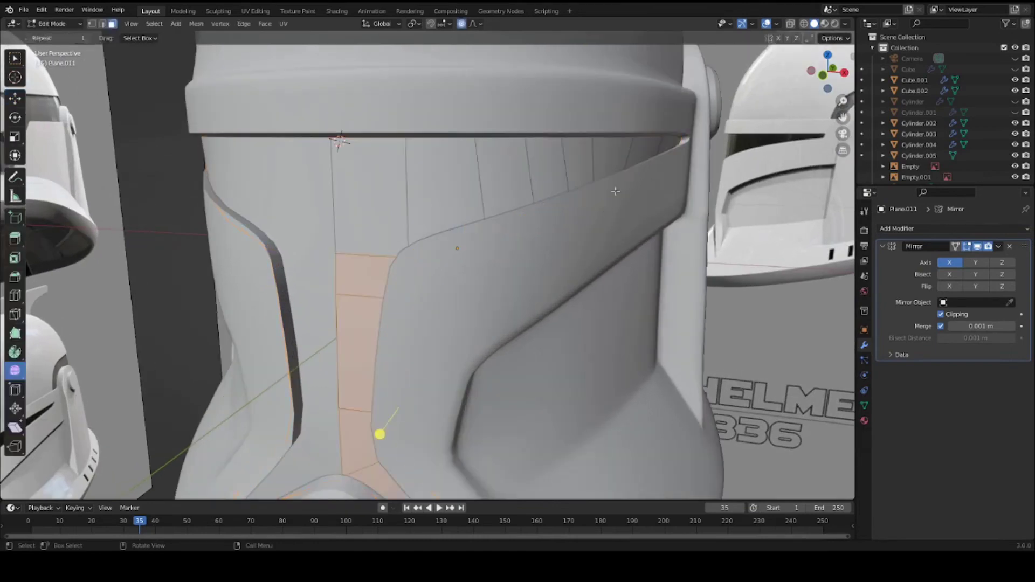
{"action": "left_click", "coordinate": [617, 178]}
{"action": "key", "text": "2"}
{"action": "middle_click_drag", "start_coordinate": [607, 195], "coordinate": [591, 188]}
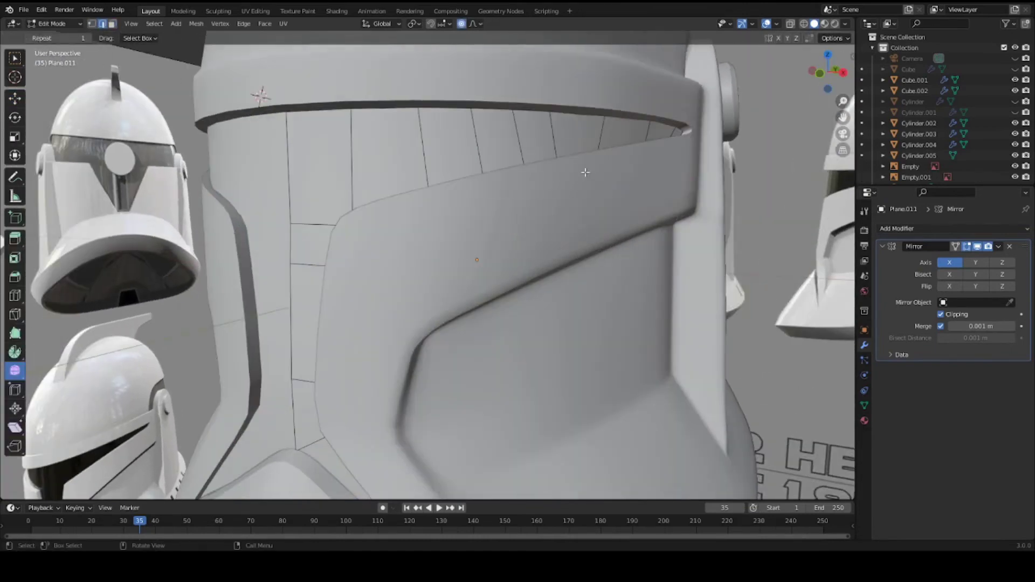
{"action": "key", "text": "shift+z"}
{"action": "key", "text": "g"}
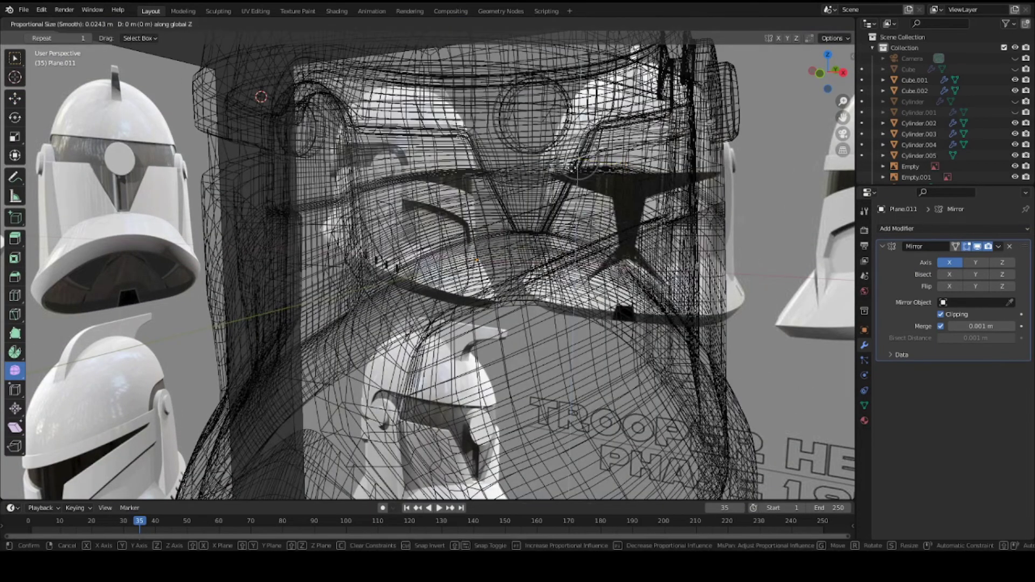
{"action": "left_click", "coordinate": [573, 172]}
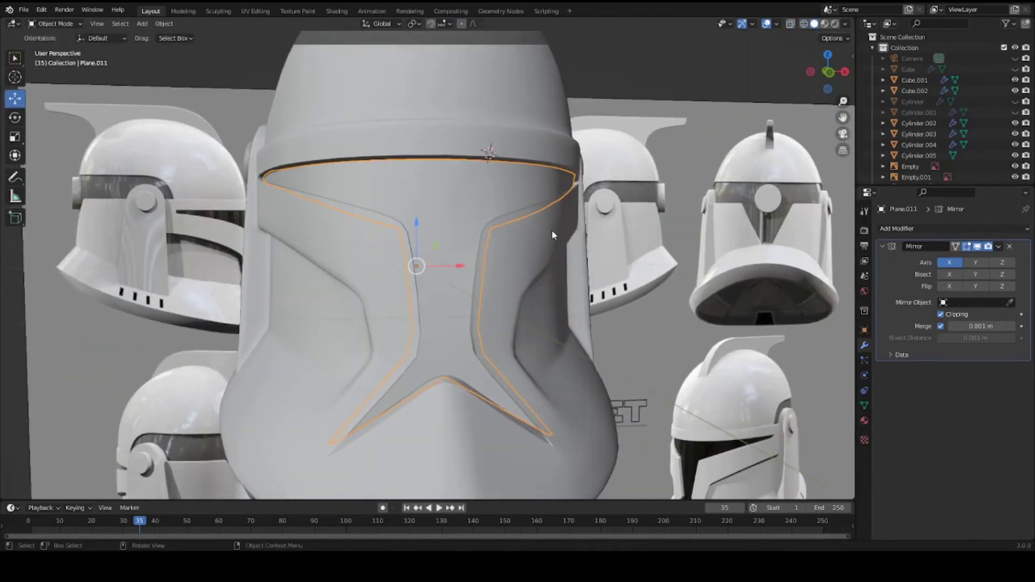
Step: Save the file and replace the visor's shared material with a new material named visor
{"action": "key", "text": "ctrl+s"}
{"action": "left_click", "coordinate": [865, 421]}
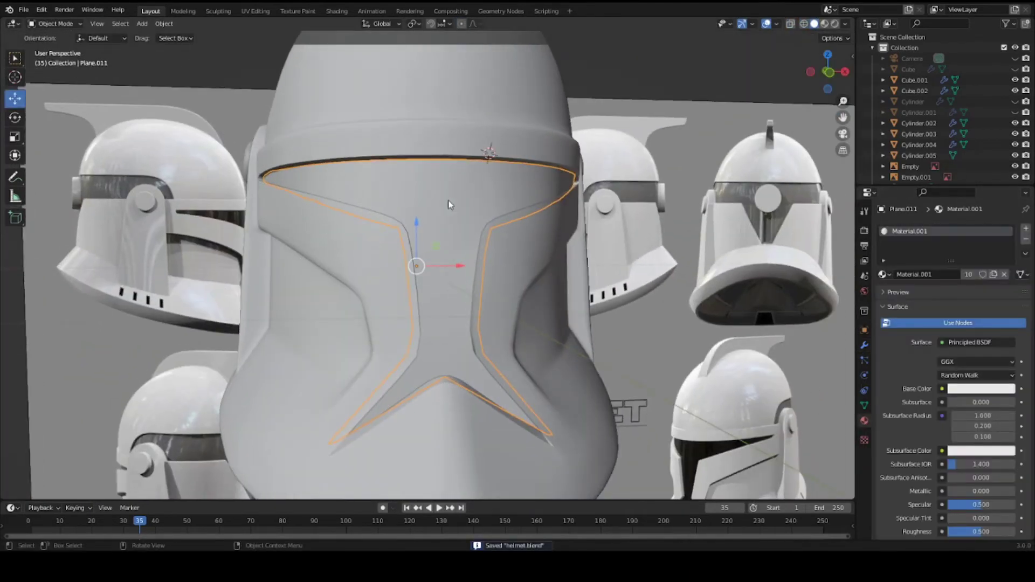
{"action": "middle_click_drag", "start_coordinate": [449, 200], "coordinate": [429, 204]}
{"action": "left_click", "coordinate": [1026, 241]}
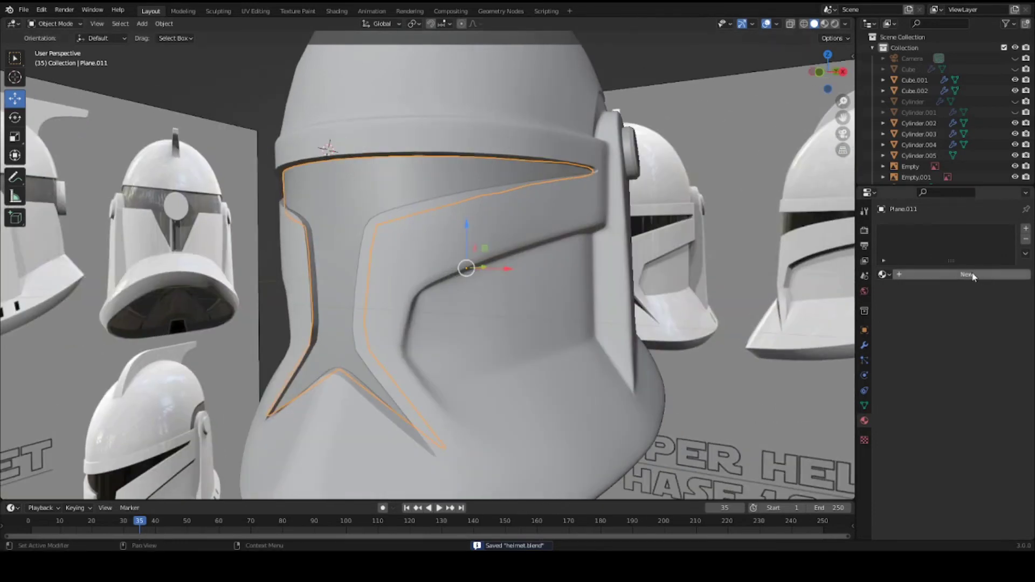
{"action": "left_click", "coordinate": [924, 275]}
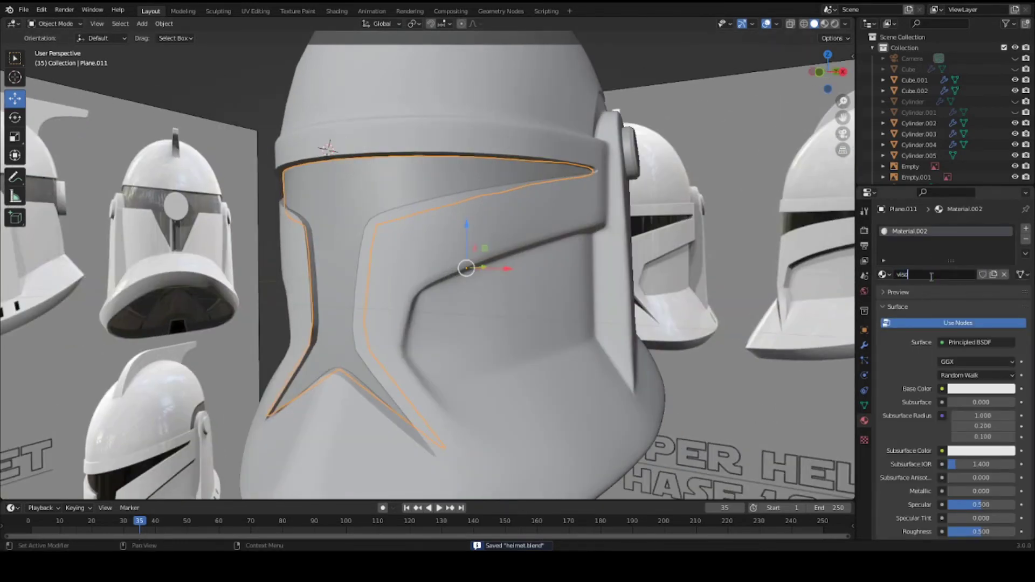
Step: Give the visor material a black base color and a roughness of 0.098, viewing the helmet in Material Preview
{"action": "left_click", "coordinate": [964, 389]}
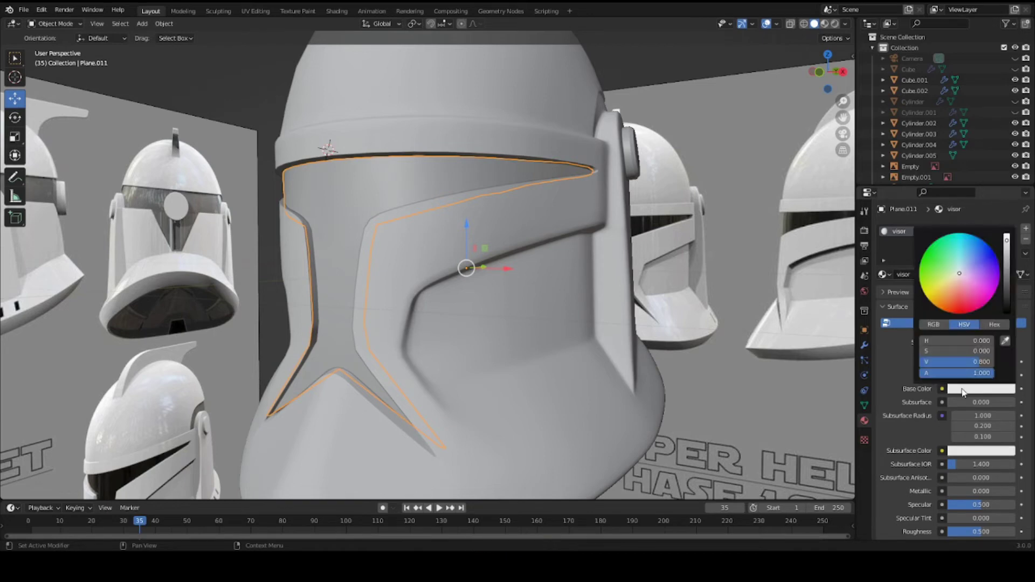
{"action": "left_click_drag", "start_coordinate": [1007, 261], "coordinate": [1008, 315]}
{"action": "key", "text": "z"}
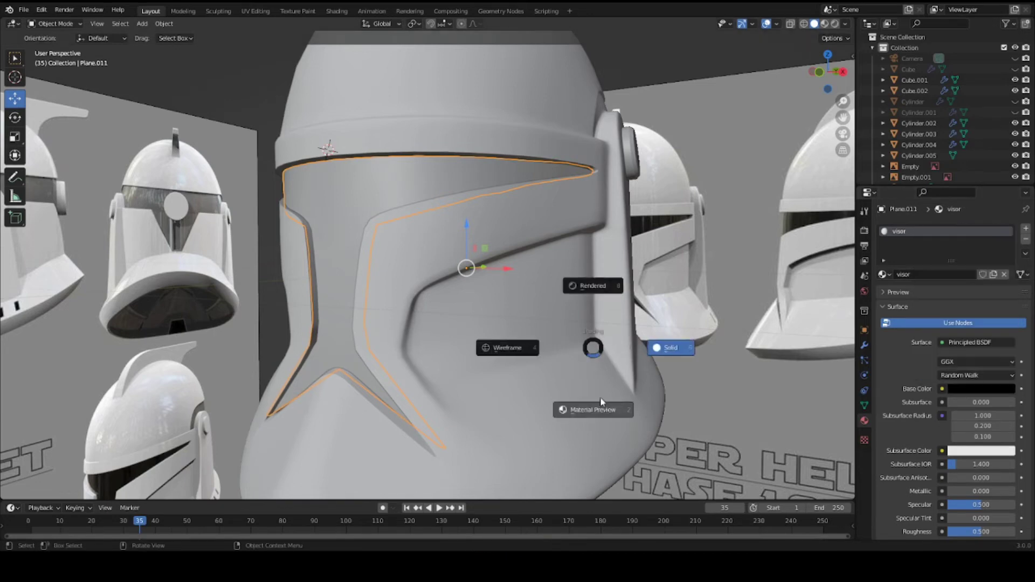
{"action": "left_click", "coordinate": [603, 405]}
{"action": "mouse_move", "coordinate": [563, 353]}
{"action": "middle_mouse_down"}
{"action": "mouse_move", "coordinate": [657, 324]}
{"action": "mouse_move", "coordinate": [813, 425]}
{"action": "middle_mouse_up"}
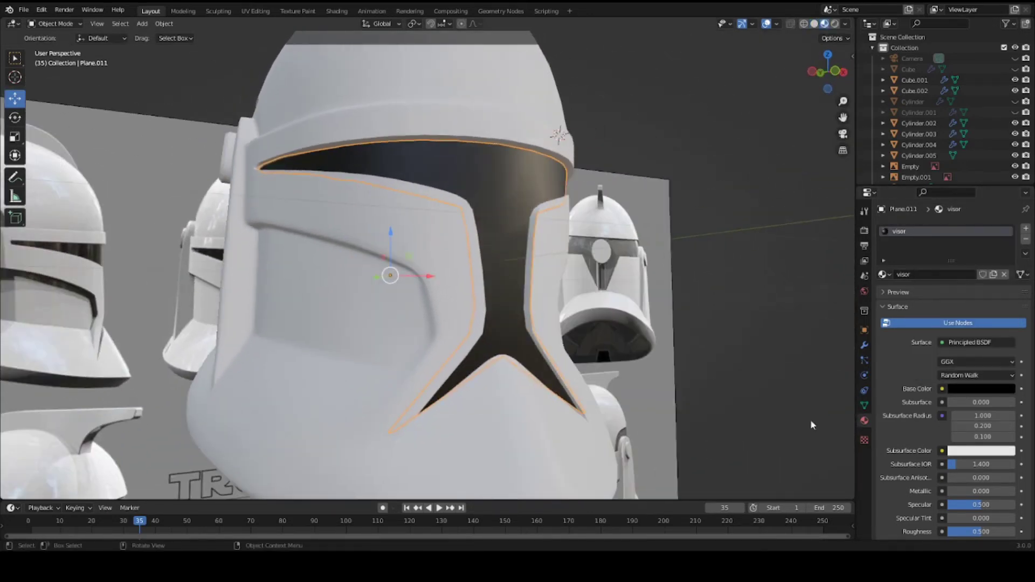
{"action": "scroll", "coordinate": [945, 430], "scroll_direction": "down", "scroll_amount": 5}
{"action": "left_click_drag", "start_coordinate": [963, 424], "coordinate": [937, 424]}
{"action": "middle_click_drag", "start_coordinate": [701, 378], "coordinate": [626, 328]}
Step: Add a lengthwise loop cut through the visor's centre strip and return to Object Mode
{"action": "key", "text": "Tab"}
{"action": "scroll", "coordinate": [626, 328], "scroll_direction": "down", "scroll_amount": 1}
{"action": "scroll", "coordinate": [626, 329], "scroll_direction": "up", "scroll_amount": 1}
{"action": "key", "text": "ctrl+r"}
{"action": "left_click", "coordinate": [528, 291]}
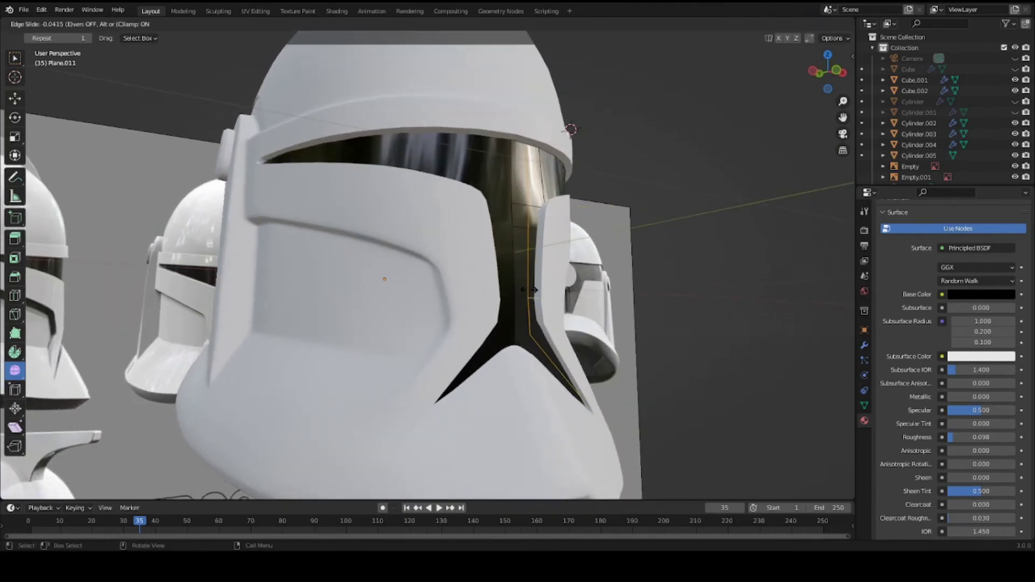
{"action": "middle_click_drag", "start_coordinate": [528, 292], "coordinate": [562, 312]}
{"action": "left_click_drag", "start_coordinate": [562, 313], "coordinate": [540, 310], "text": "alt"}
{"action": "scroll", "coordinate": [561, 312], "scroll_direction": "down", "scroll_amount": 5}
{"action": "key", "text": "Tab"}
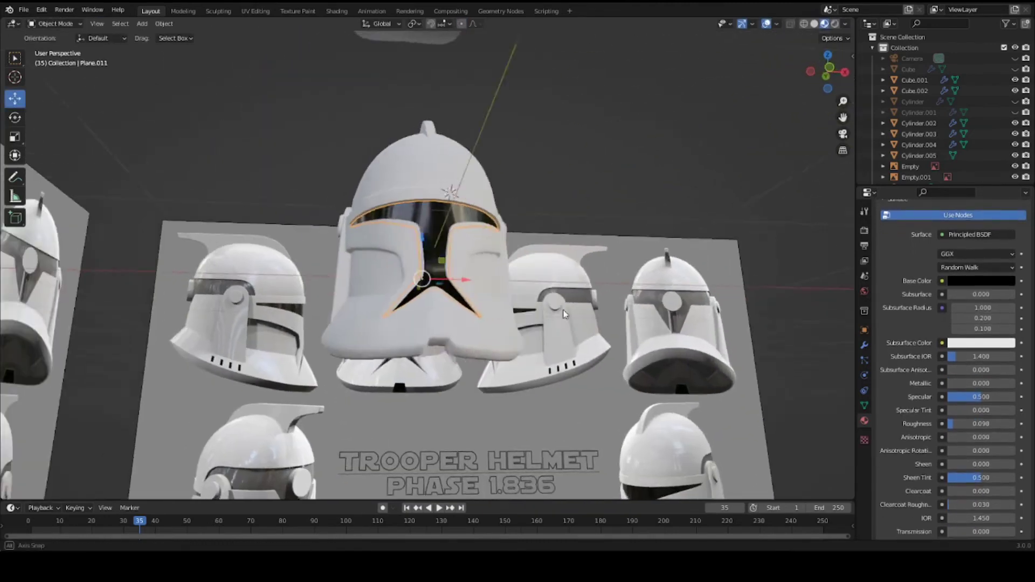
Step: Check the glossy visor from several angles, deselect everything and save the file
{"action": "mouse_move", "coordinate": [561, 312]}
{"action": "middle_mouse_down"}
{"action": "mouse_move", "coordinate": [545, 307]}
{"action": "mouse_move", "coordinate": [547, 326]}
{"action": "middle_mouse_up"}
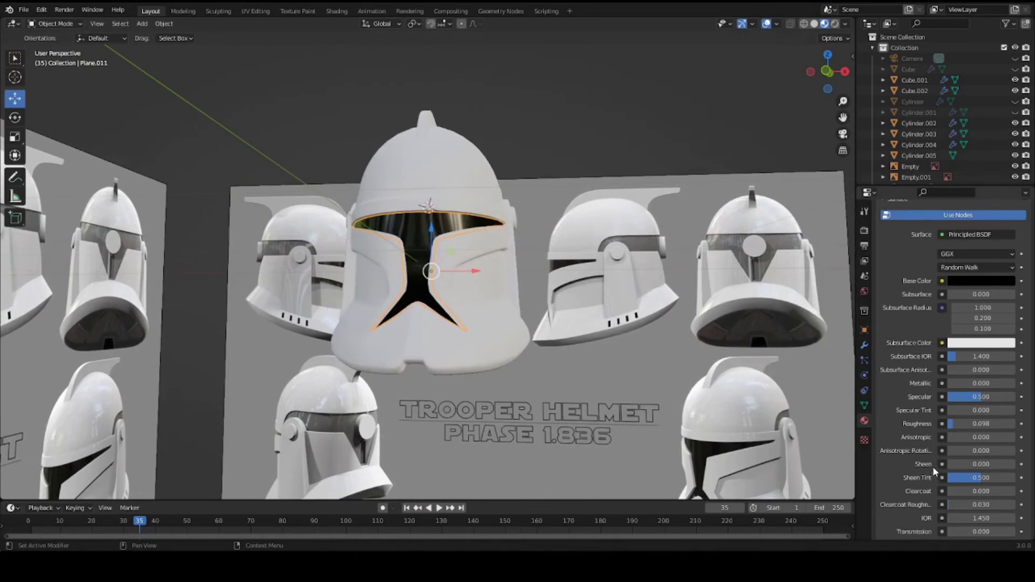
{"action": "middle_click_drag", "start_coordinate": [448, 340], "coordinate": [624, 270]}
{"action": "key", "text": "alt+a"}
{"action": "scroll", "coordinate": [551, 347], "scroll_direction": "up", "scroll_amount": 1}
{"action": "scroll", "coordinate": [551, 348], "scroll_direction": "up", "scroll_amount": 3}
{"action": "key", "text": "ctrl+s"}
Step: Deselect the visor mesh, select the loop running down its centre strip and move it along the Y axis with proportional editing
{"action": "key", "text": "Tab"}
{"action": "key", "text": "Tab"}
{"action": "key", "text": "Tab"}
{"action": "key", "text": "alt+a"}
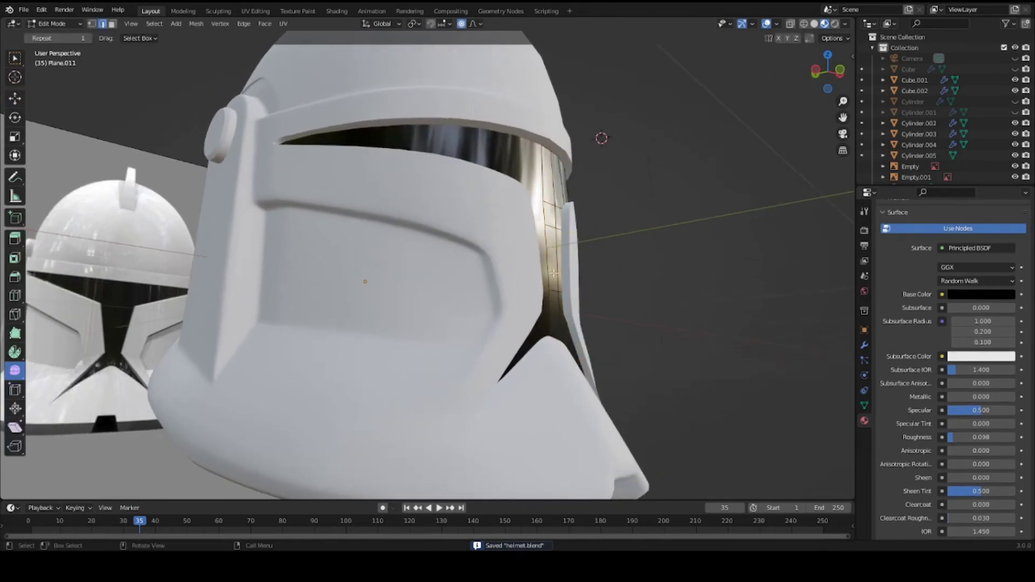
{"action": "key", "text": "3"}
{"action": "left_click", "coordinate": [564, 289], "text": "alt"}
{"action": "scroll", "coordinate": [566, 287], "scroll_direction": "up", "scroll_amount": 1}
{"action": "middle_click_drag", "start_coordinate": [565, 287], "coordinate": [502, 187]}
{"action": "key", "text": "g"}
{"action": "key", "text": "y"}
{"action": "left_click", "coordinate": [572, 323]}
{"action": "key", "text": "Tab"}
{"action": "scroll", "coordinate": [611, 341], "scroll_direction": "down", "scroll_amount": 3}
Step: Select the visor's upper border edge beneath the brow and reposition it along the Y axis with small proportional moves
{"action": "key", "text": "Tab"}
{"action": "left_click", "coordinate": [477, 120]}
{"action": "key", "text": "g"}
{"action": "key", "text": "y"}
{"action": "left_click", "coordinate": [482, 123]}
{"action": "scroll", "coordinate": [495, 236], "scroll_direction": "up", "scroll_amount": 3}
{"action": "scroll", "coordinate": [502, 186], "scroll_direction": "up", "scroll_amount": 3}
{"action": "key", "text": "g"}
{"action": "key", "text": "y"}
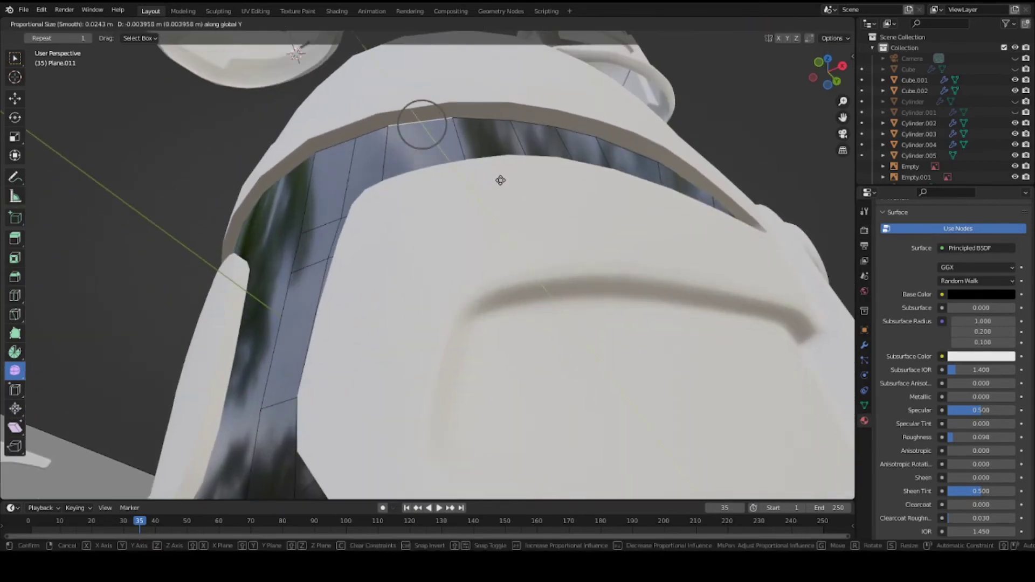
{"action": "left_click", "coordinate": [500, 183]}
{"action": "key", "text": "g"}
{"action": "key", "text": "y"}
{"action": "left_click", "coordinate": [522, 185]}
Step: Select a single vertex on the visor's upper border and adjust it along the Y and X axes
{"action": "key", "text": "1"}
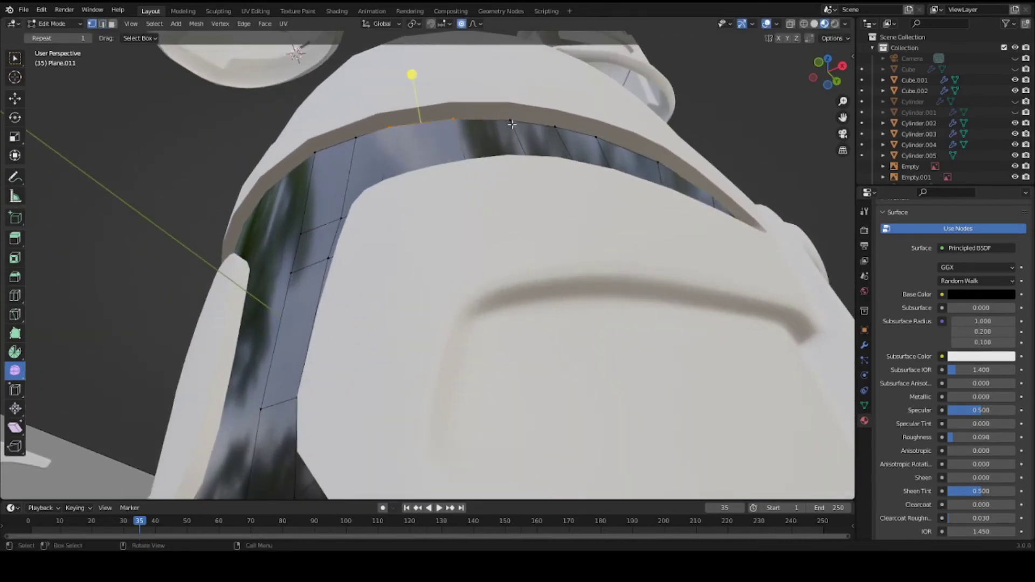
{"action": "left_click", "coordinate": [513, 123]}
{"action": "middle_click_drag", "start_coordinate": [528, 151], "coordinate": [507, 168]}
{"action": "key", "text": "g"}
{"action": "key", "text": "y"}
{"action": "left_click", "coordinate": [512, 168]}
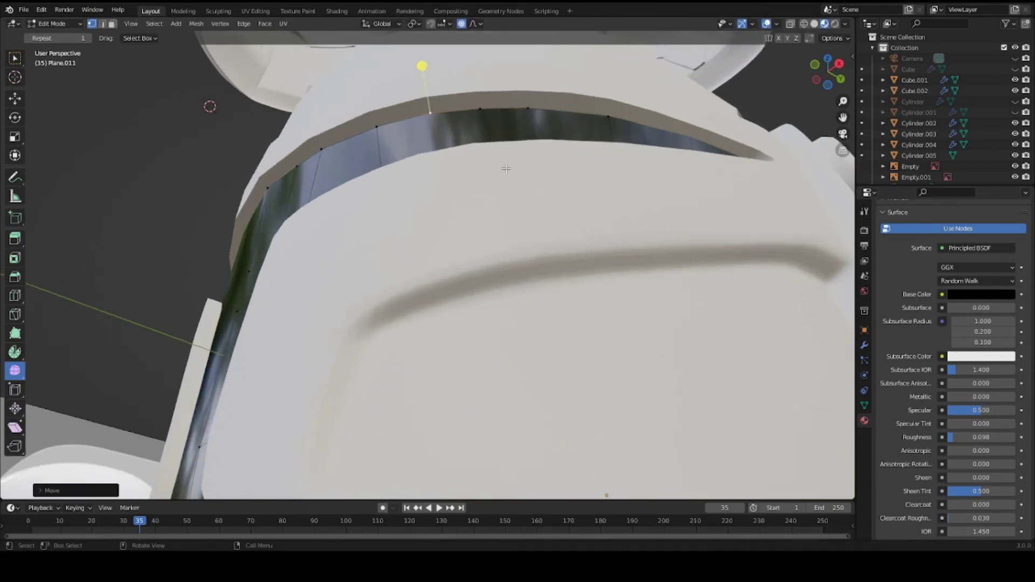
{"action": "key", "text": "g"}
{"action": "key", "text": "x"}
{"action": "left_click", "coordinate": [511, 166]}
Step: Move another upper border edge of the visor along the Y axis and return to Object Mode to check the fit
{"action": "key", "text": "2"}
{"action": "left_click", "coordinate": [504, 121]}
{"action": "middle_click_drag", "start_coordinate": [503, 120], "coordinate": [499, 138]}
{"action": "key", "text": "g"}
{"action": "key", "text": "y"}
{"action": "left_click", "coordinate": [499, 135]}
{"action": "key", "text": "Tab"}
{"action": "scroll", "coordinate": [501, 162], "scroll_direction": "down", "scroll_amount": 6}
{"action": "middle_click_drag", "start_coordinate": [509, 190], "coordinate": [486, 310]}
{"action": "scroll", "coordinate": [430, 228], "scroll_direction": "up", "scroll_amount": 3}
{"action": "scroll", "coordinate": [610, 238], "scroll_direction": "down", "scroll_amount": 5}
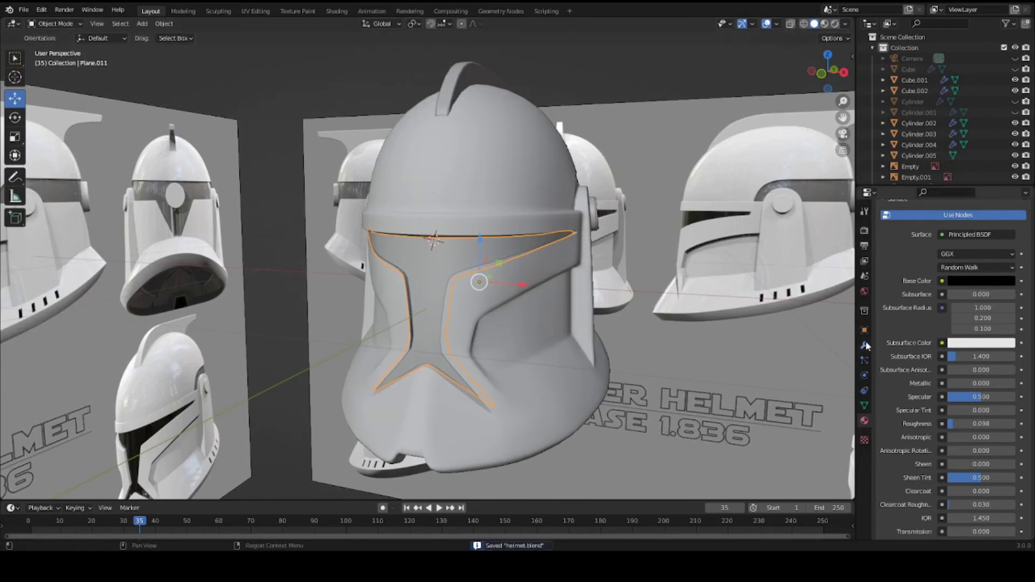
Step: Apply the Mirror modifier on the visor and the modifier on the round ear disc
{"action": "left_click", "coordinate": [865, 344]}
{"action": "left_click", "coordinate": [999, 246]}
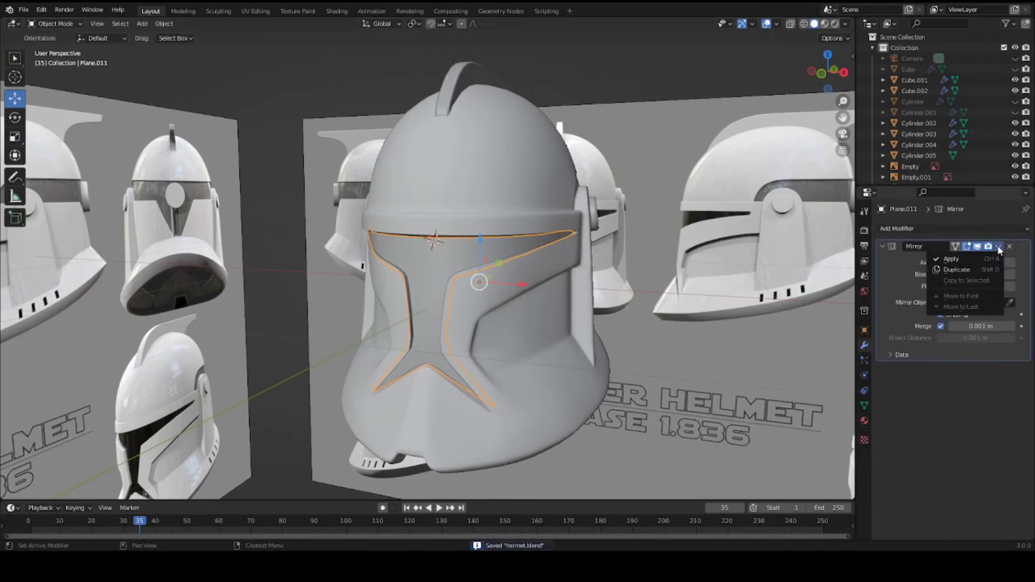
{"action": "left_click", "coordinate": [965, 259]}
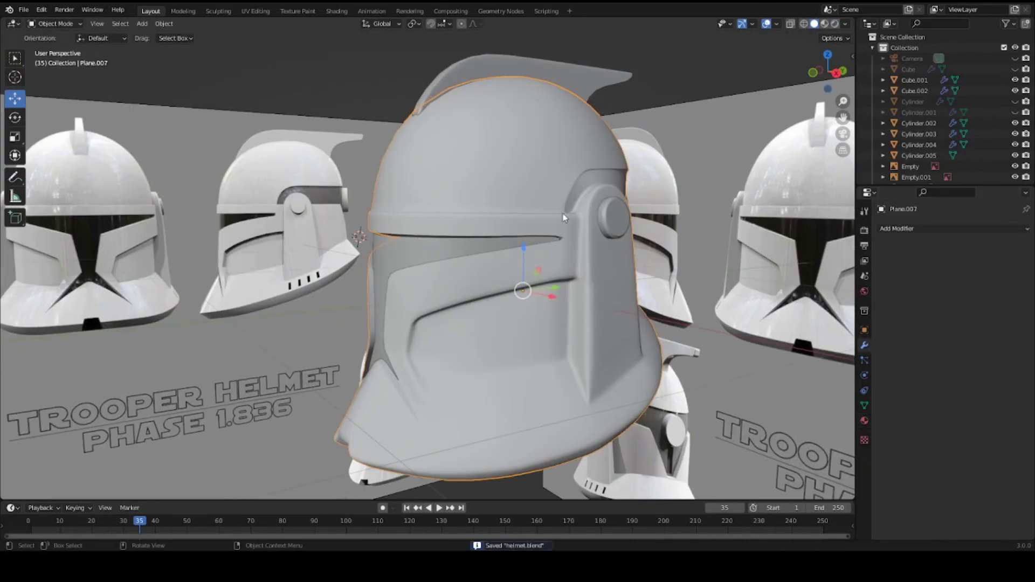
{"action": "left_click", "coordinate": [611, 218]}
{"action": "left_click", "coordinate": [999, 246]}
{"action": "left_click", "coordinate": [965, 258]}
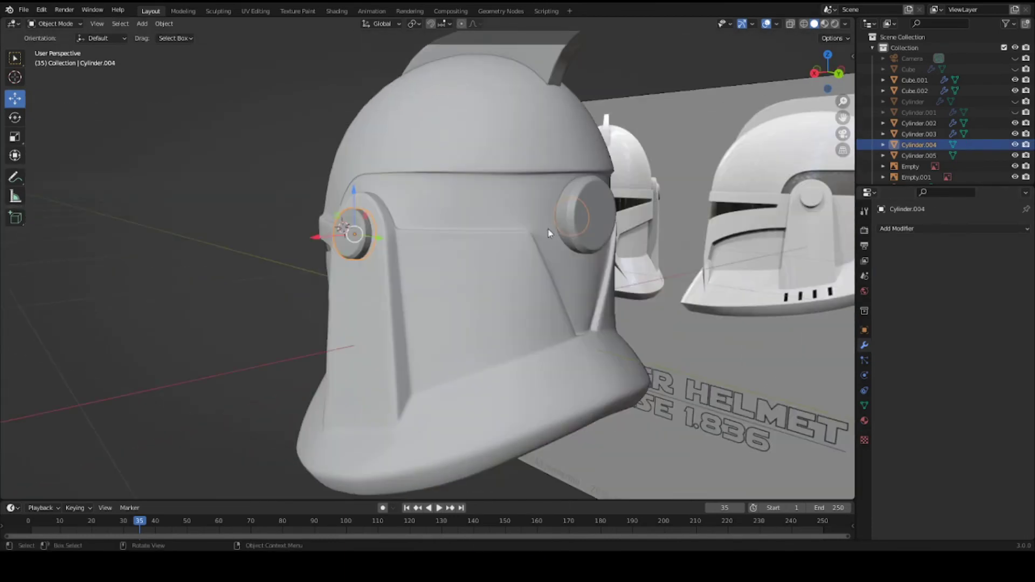
Step: Apply the Subdivision modifier on the helmet's crest and save the file
{"action": "left_click", "coordinate": [920, 155]}
{"action": "left_click", "coordinate": [526, 60]}
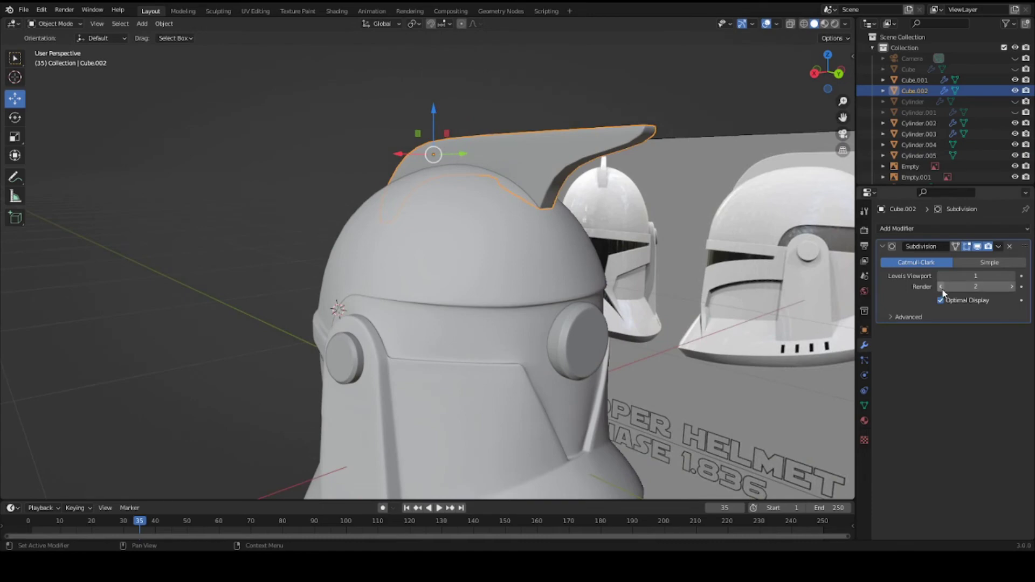
{"action": "left_click", "coordinate": [999, 247]}
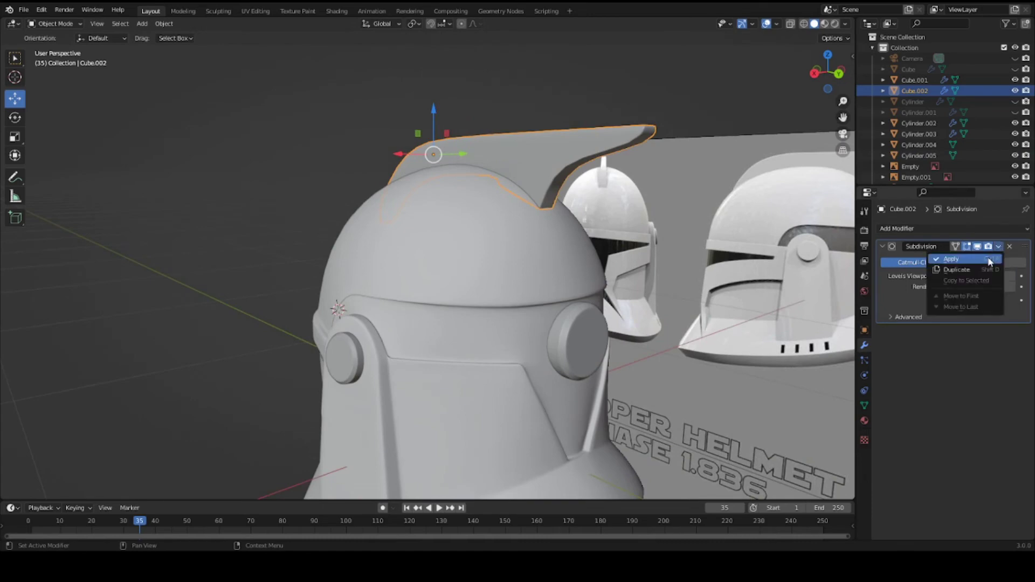
{"action": "left_click", "coordinate": [954, 259]}
{"action": "key", "text": "ctrl+s"}
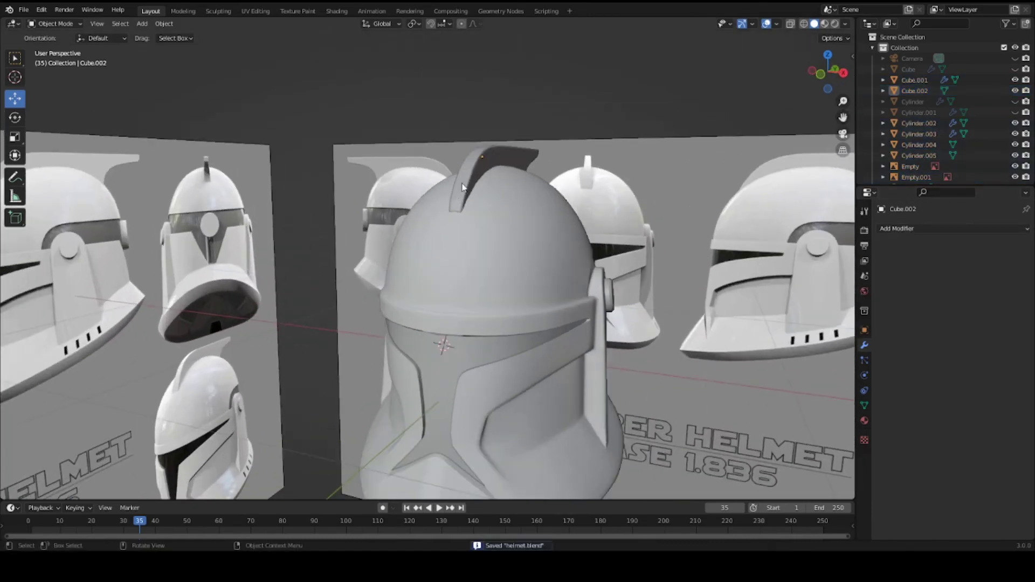
Step: Join the crest, the ear discs, the helmet shell and the visor into one object
{"action": "left_click", "coordinate": [481, 219]}
{"action": "left_click", "coordinate": [486, 224], "text": "shift"}
{"action": "middle_click_drag", "start_coordinate": [486, 224], "coordinate": [572, 247]}
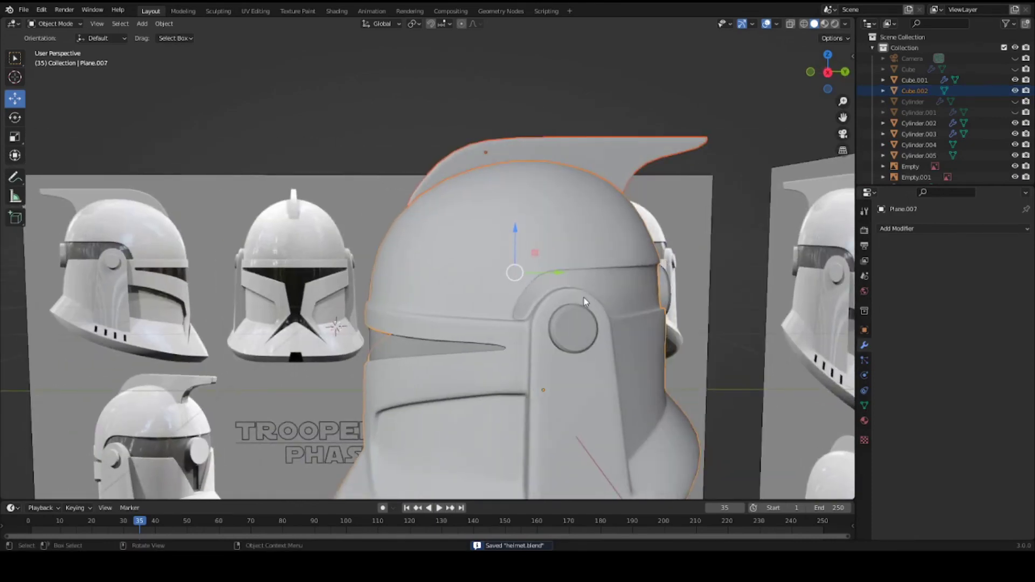
{"action": "middle_click_drag", "start_coordinate": [582, 299], "coordinate": [548, 296]}
{"action": "left_click", "coordinate": [475, 348], "text": "shift"}
{"action": "middle_click_drag", "start_coordinate": [475, 347], "coordinate": [467, 316]}
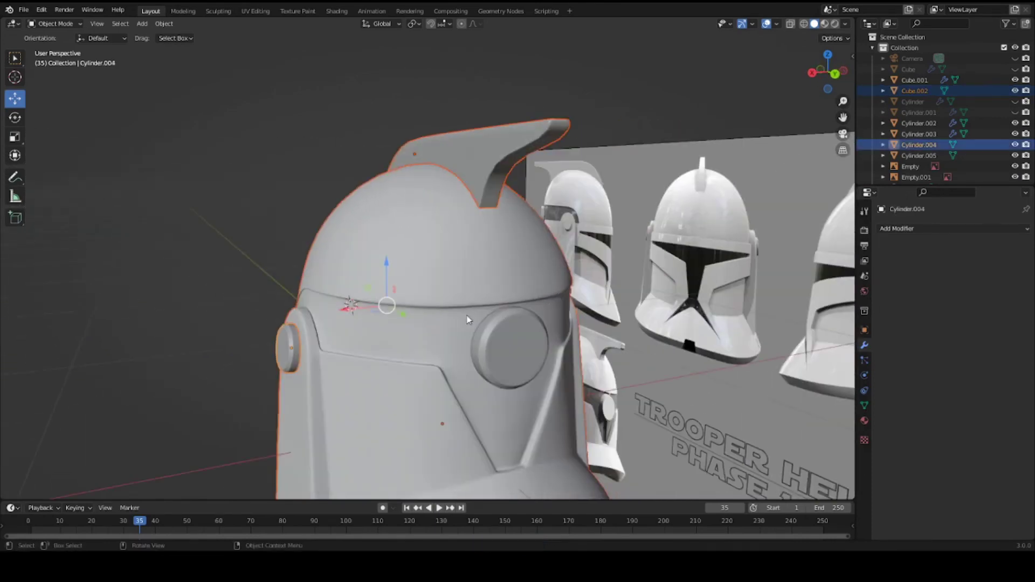
{"action": "left_click", "coordinate": [520, 340], "text": "shift"}
{"action": "middle_click_drag", "start_coordinate": [519, 343], "coordinate": [514, 333]}
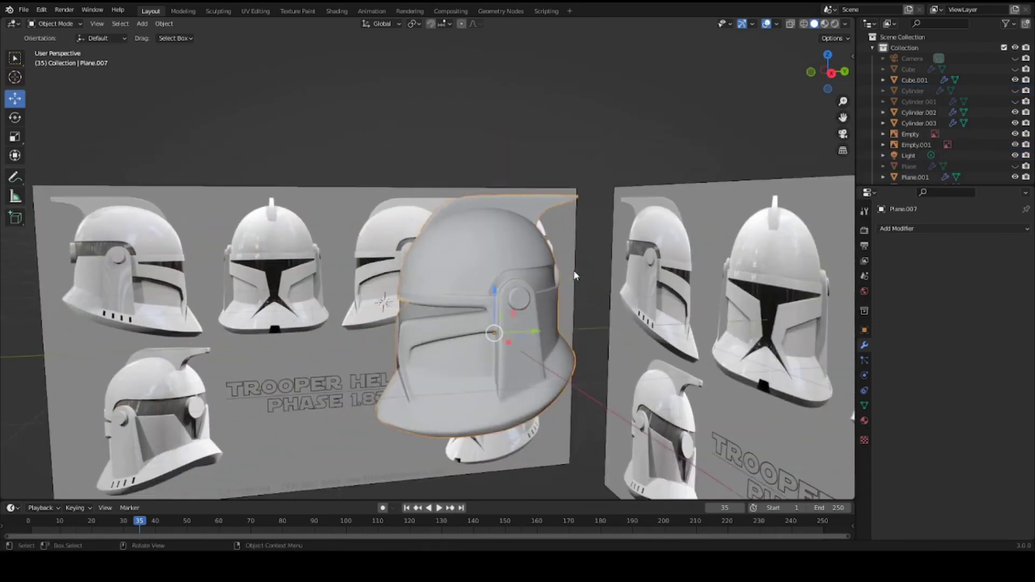
{"action": "middle_click_drag", "start_coordinate": [575, 275], "coordinate": [477, 305]}
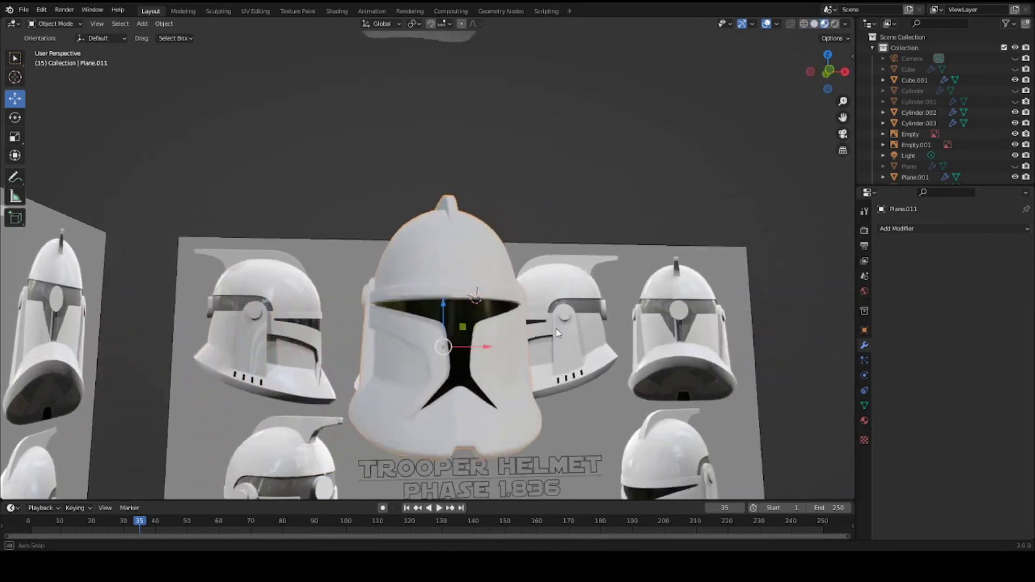
Step: In Solid shading, slide the edge loop along the visor opening's rim and add a supporting loop cut beside it
{"action": "middle_click_drag", "start_coordinate": [557, 334], "coordinate": [518, 367]}
{"action": "mouse_move", "coordinate": [518, 367]}
{"action": "middle_mouse_down", "text": "shift"}
{"action": "mouse_move", "coordinate": [496, 244]}
{"action": "mouse_move", "coordinate": [465, 237]}
{"action": "mouse_move", "coordinate": [451, 295]}
{"action": "mouse_move", "coordinate": [331, 232]}
{"action": "mouse_move", "coordinate": [339, 252]}
{"action": "mouse_move", "coordinate": [446, 289]}
{"action": "mouse_move", "coordinate": [319, 232]}
{"action": "middle_mouse_up", "text": "shift"}
{"action": "scroll", "coordinate": [485, 241], "scroll_direction": "up", "scroll_amount": 4}
{"action": "key", "text": "z"}
{"action": "left_click", "coordinate": [556, 239]}
{"action": "scroll", "coordinate": [452, 295], "scroll_direction": "up", "scroll_amount": 3}
{"action": "key", "text": "Tab"}
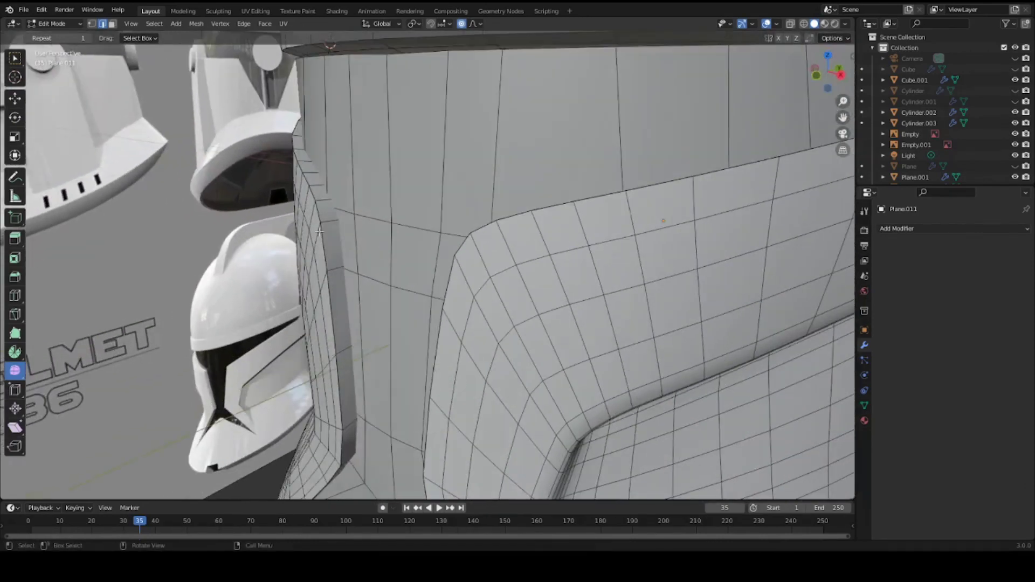
{"action": "left_click", "coordinate": [334, 223], "text": "alt"}
{"action": "key", "text": "g"}
{"action": "key", "text": "g"}
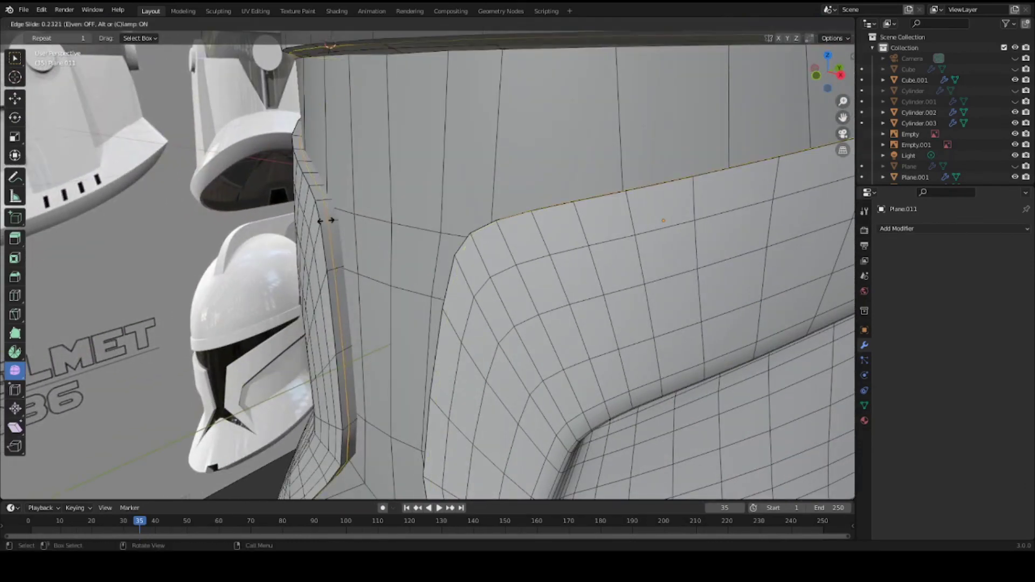
{"action": "left_click", "coordinate": [322, 219]}
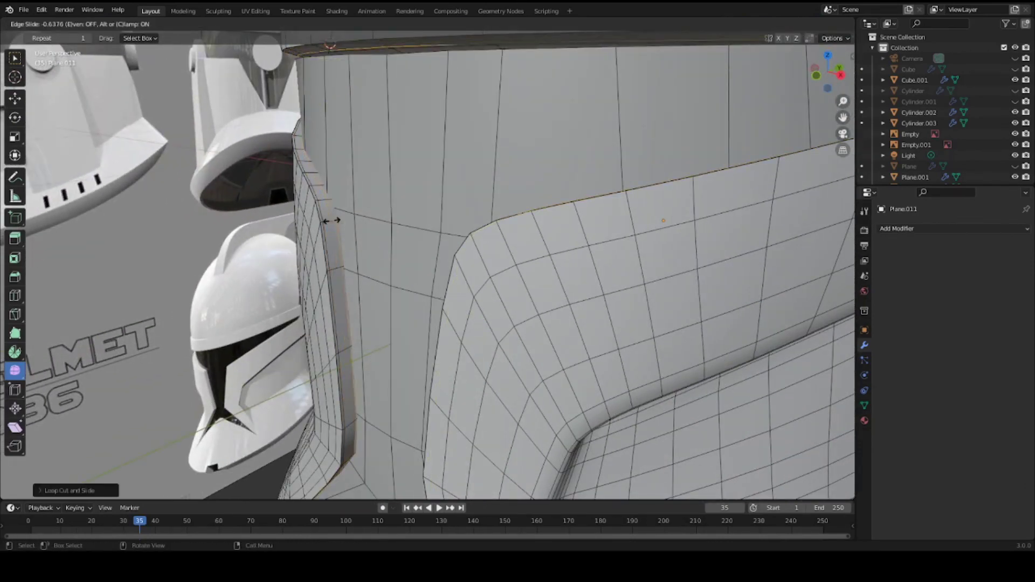
Step: Check the reinforced rim of the visor opening, return to Object Mode and save the file
{"action": "mouse_move", "coordinate": [347, 226]}
{"action": "middle_mouse_down"}
{"action": "mouse_move", "coordinate": [370, 261]}
{"action": "mouse_move", "coordinate": [386, 254]}
{"action": "mouse_move", "coordinate": [363, 324]}
{"action": "mouse_move", "coordinate": [382, 334]}
{"action": "mouse_move", "coordinate": [486, 284]}
{"action": "mouse_move", "coordinate": [493, 291]}
{"action": "mouse_move", "coordinate": [458, 313]}
{"action": "mouse_move", "coordinate": [426, 270]}
{"action": "mouse_move", "coordinate": [446, 277]}
{"action": "mouse_move", "coordinate": [297, 299]}
{"action": "mouse_move", "coordinate": [497, 271]}
{"action": "middle_mouse_up"}
{"action": "scroll", "coordinate": [458, 313], "scroll_direction": "down", "scroll_amount": 3}
{"action": "key", "text": "Tab"}
{"action": "key", "text": "ctrl+s"}
Step: Switch the viewport to Material Preview and examine the helmet's visor, rim and cheek from near and far
{"action": "scroll", "coordinate": [497, 270], "scroll_direction": "up", "scroll_amount": 4}
{"action": "key", "text": "z"}
{"action": "left_click", "coordinate": [506, 284]}
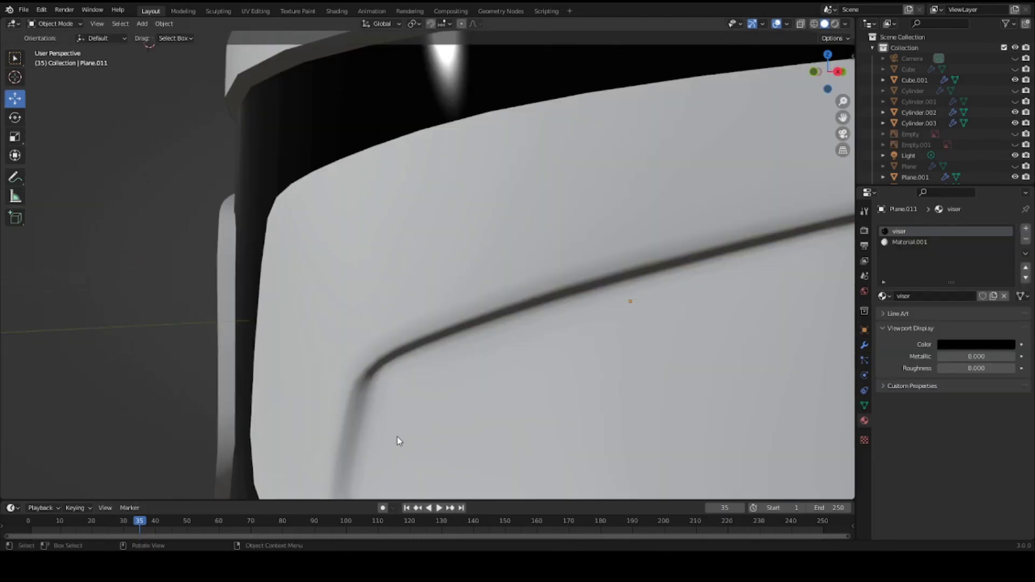
{"action": "scroll", "coordinate": [383, 399], "scroll_direction": "down", "scroll_amount": 7}
{"action": "scroll", "coordinate": [360, 348], "scroll_direction": "up", "scroll_amount": 3}
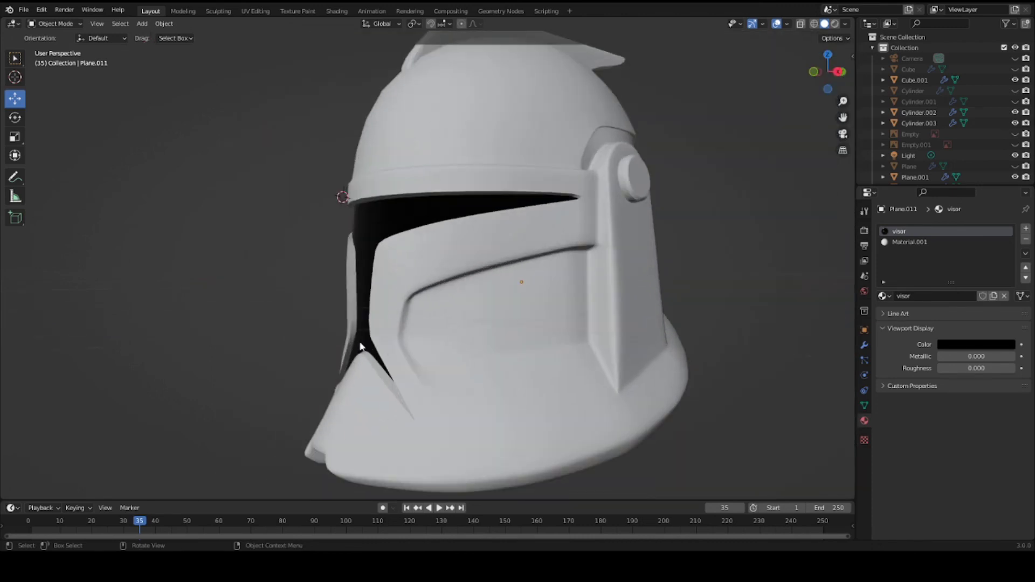
{"action": "middle_click_drag", "start_coordinate": [360, 345], "coordinate": [467, 298]}
{"action": "scroll", "coordinate": [451, 328], "scroll_direction": "up", "scroll_amount": 8}
{"action": "scroll", "coordinate": [394, 322], "scroll_direction": "down", "scroll_amount": 8}
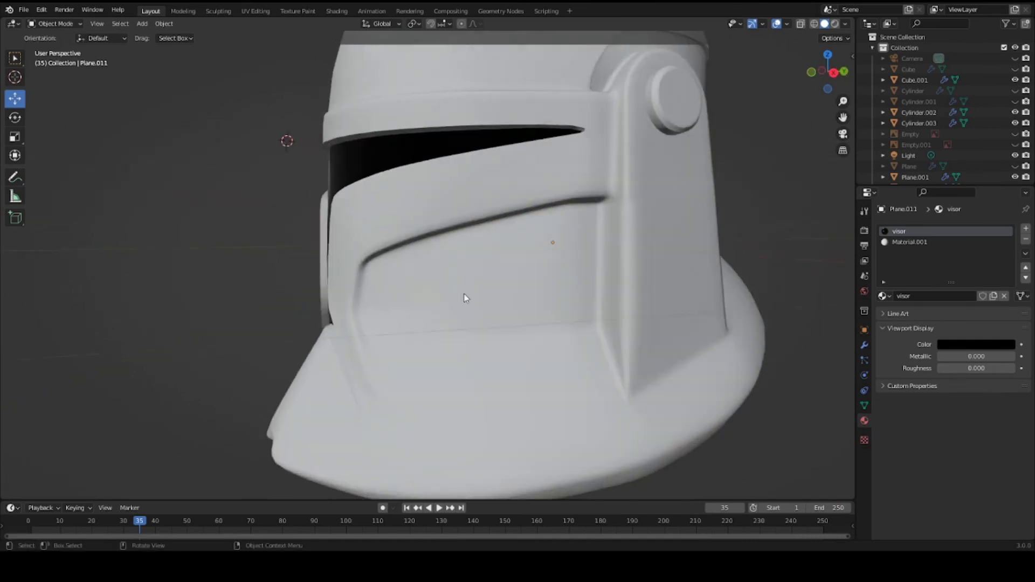